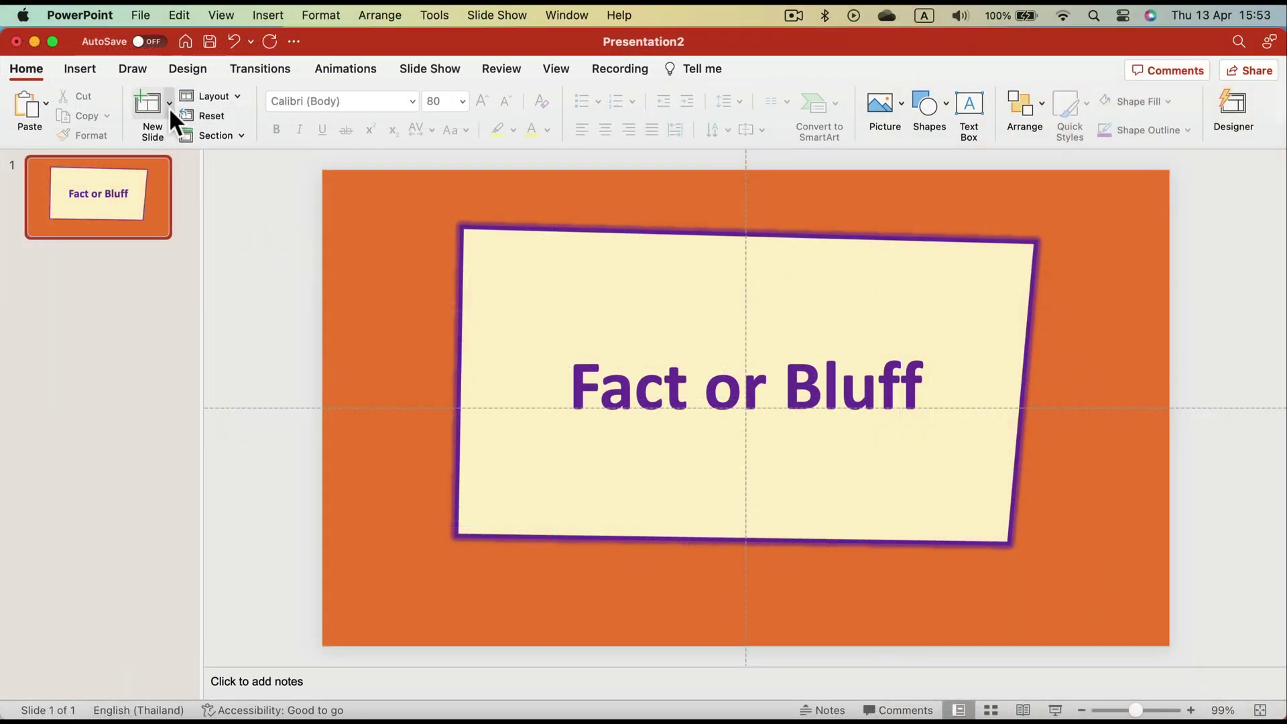
- Add a Blank-layout slide 2 and fill its background with the solid orange theme colour
{"action": "left_click", "coordinate": [169, 104]}
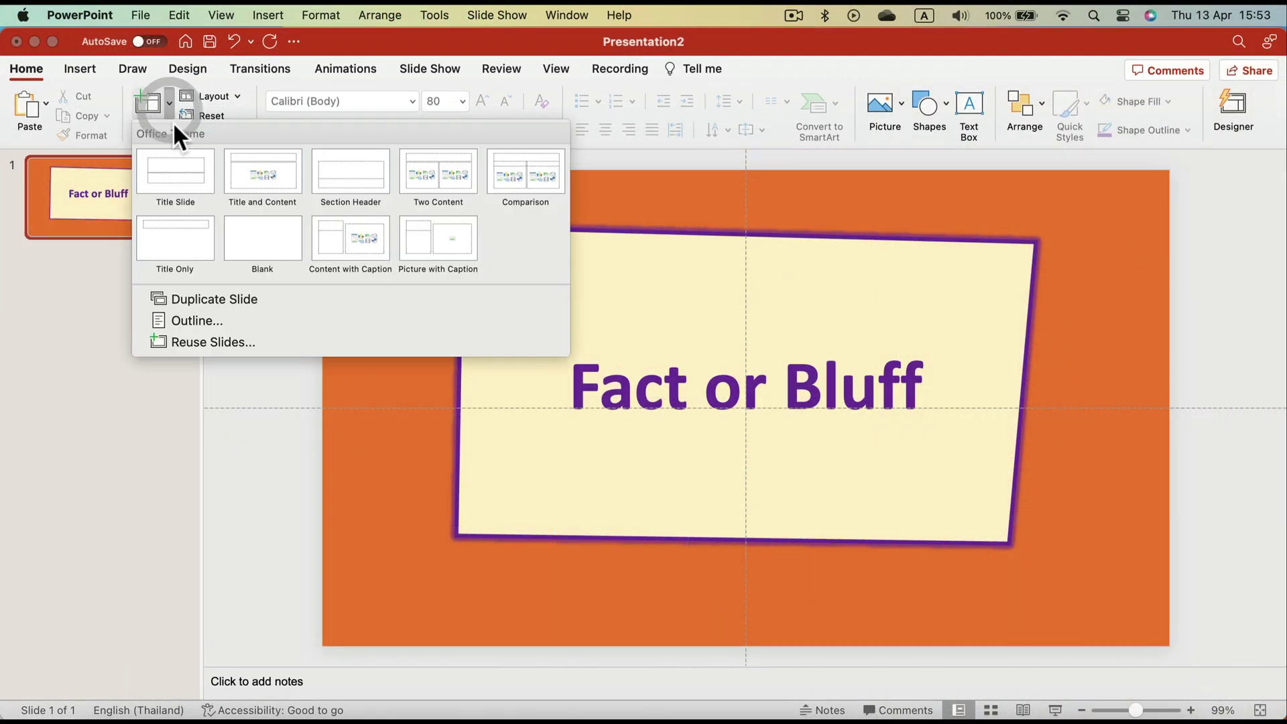
{"action": "left_click", "coordinate": [270, 245]}
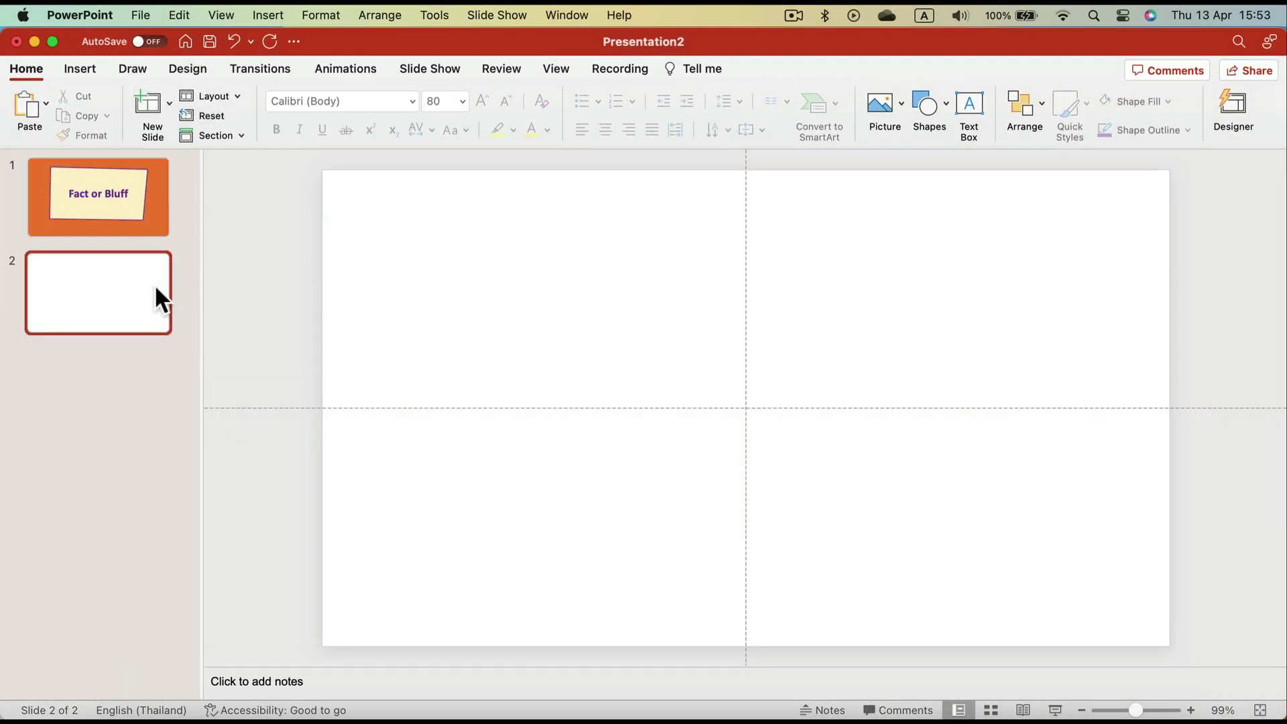
{"action": "left_click", "coordinate": [196, 67]}
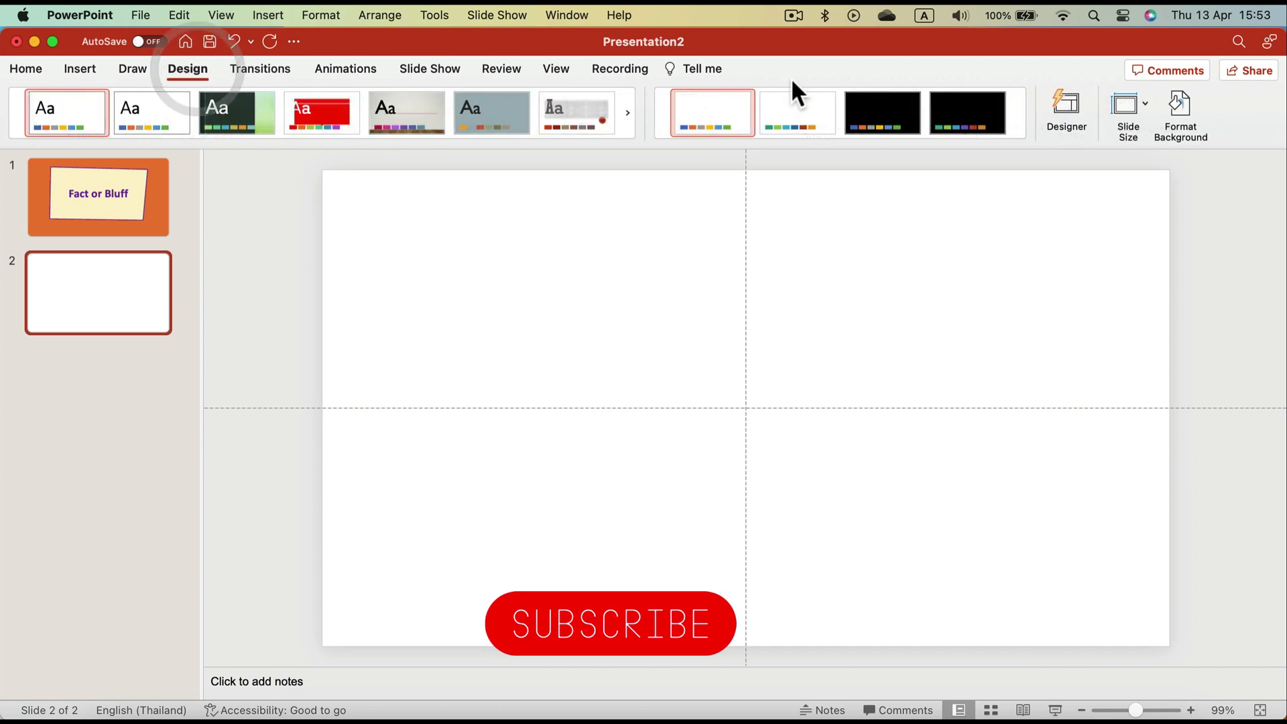
{"action": "left_click", "coordinate": [1184, 110]}
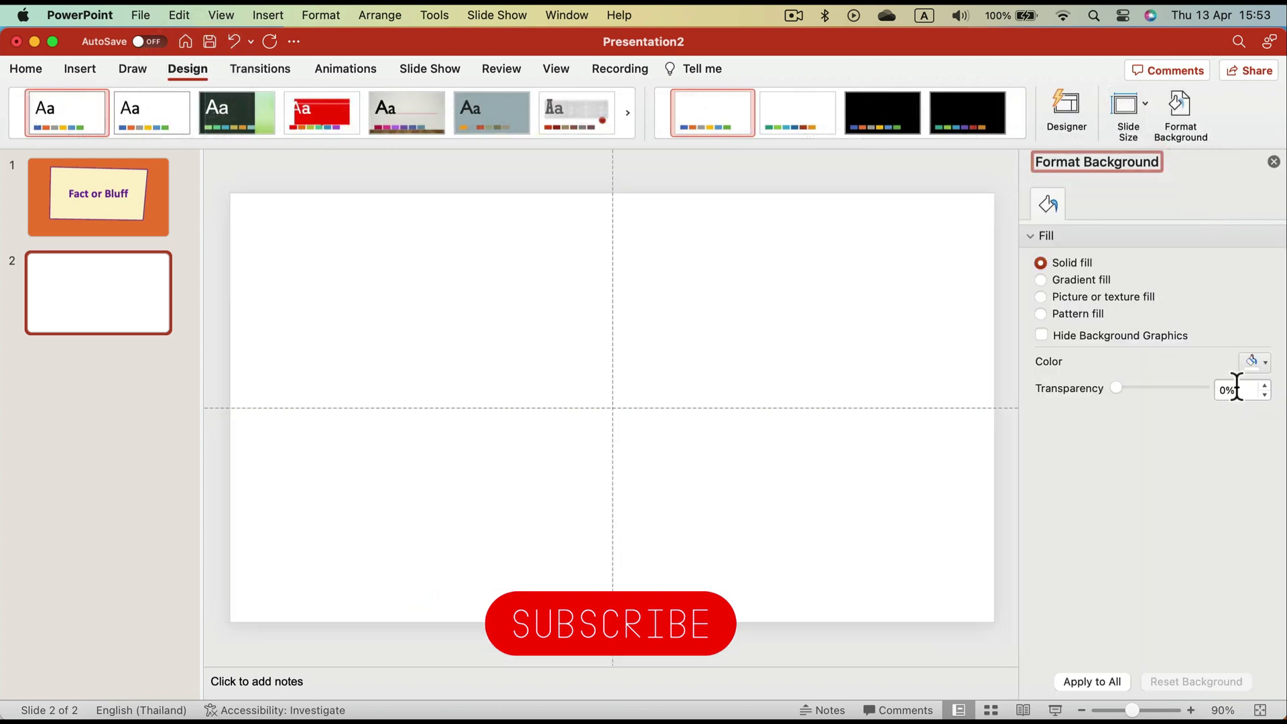
{"action": "left_click", "coordinate": [1257, 364]}
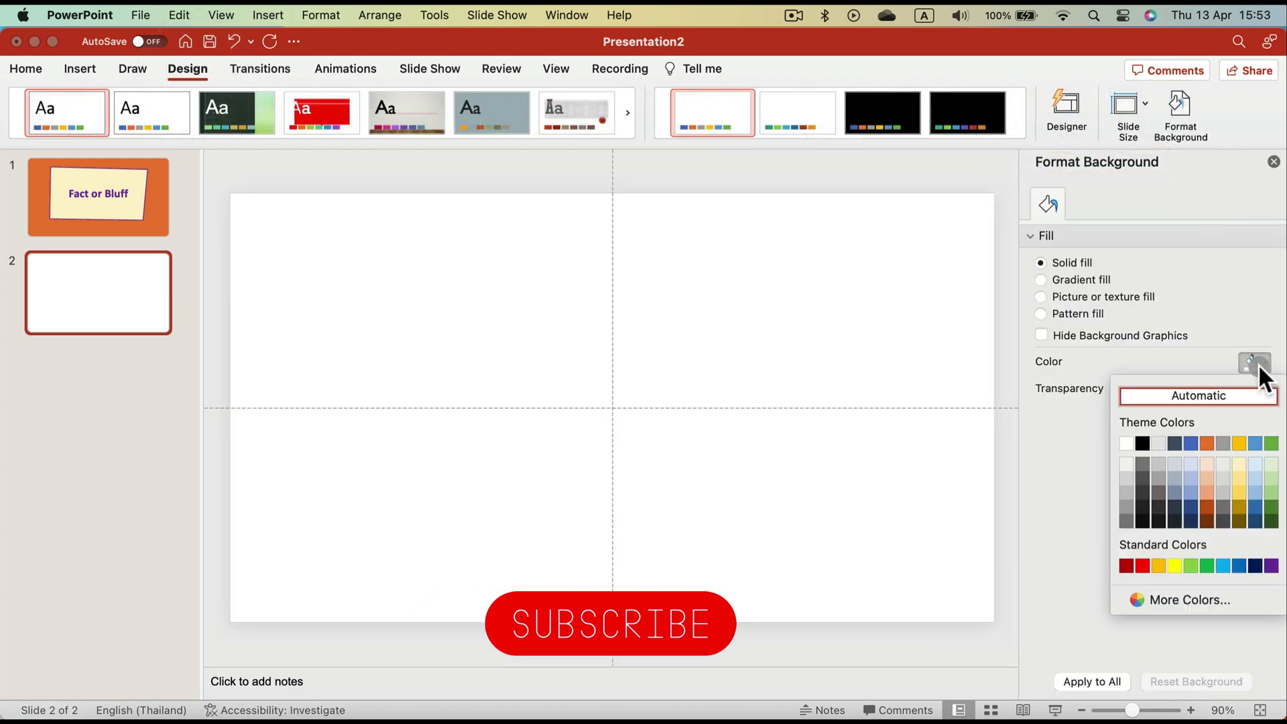
{"action": "left_click", "coordinate": [1206, 443]}
{"action": "left_click", "coordinate": [1273, 162]}
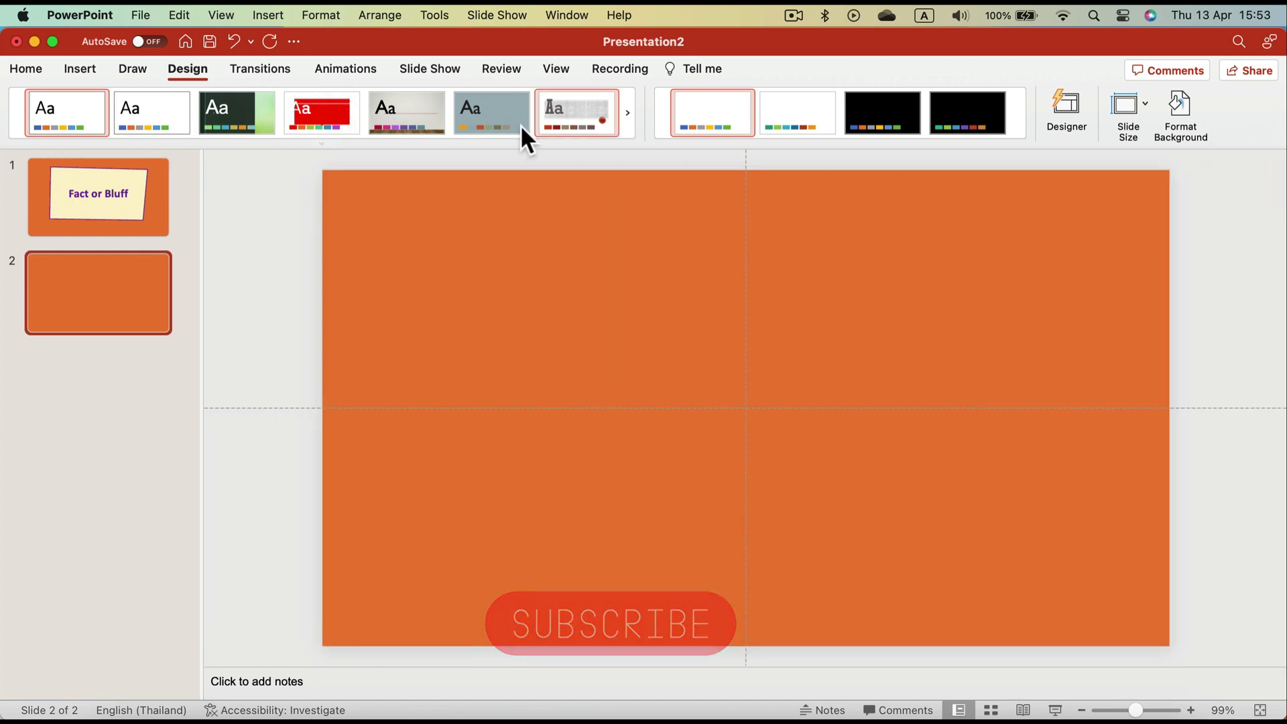
- Draw a large rectangle across the centre of slide 2
{"action": "left_click", "coordinate": [72, 70]}
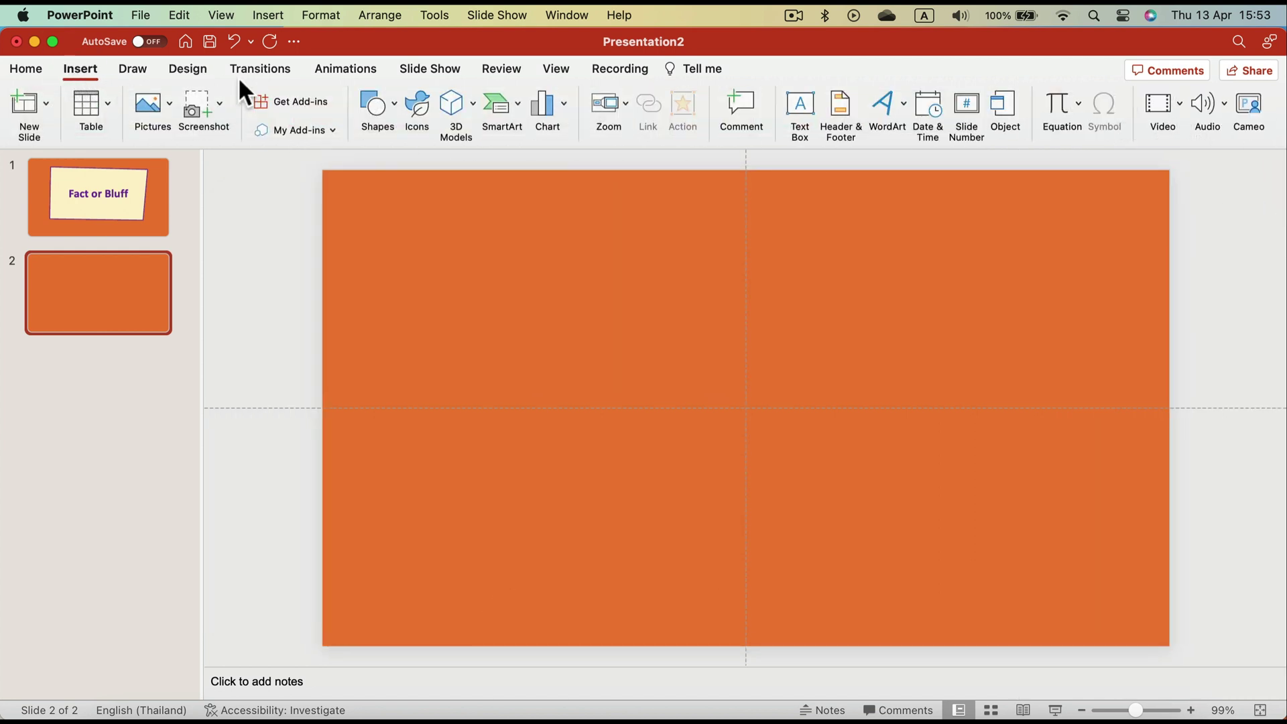
{"action": "left_click", "coordinate": [378, 101]}
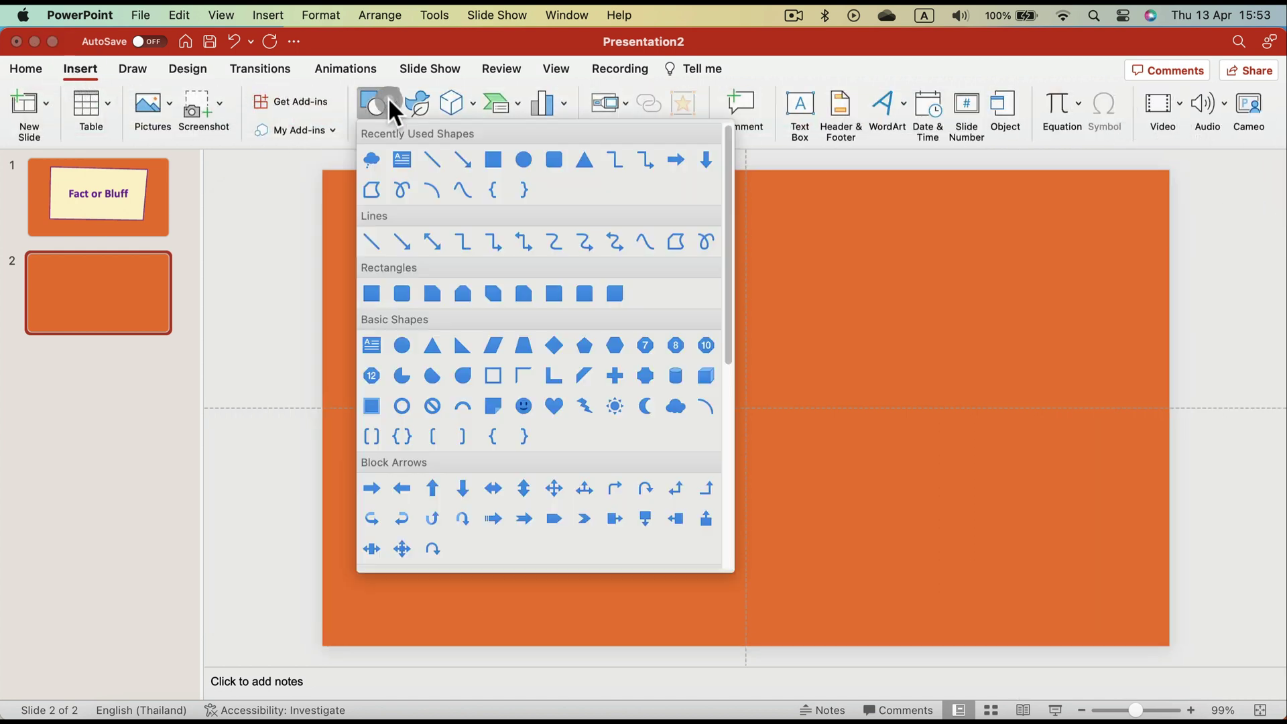
{"action": "left_click", "coordinate": [494, 159]}
{"action": "left_click_drag", "start_coordinate": [493, 262], "coordinate": [987, 516]}
- Give the rectangle a cream fill and a 4½ pt purple outline
{"action": "left_click", "coordinate": [344, 104]}
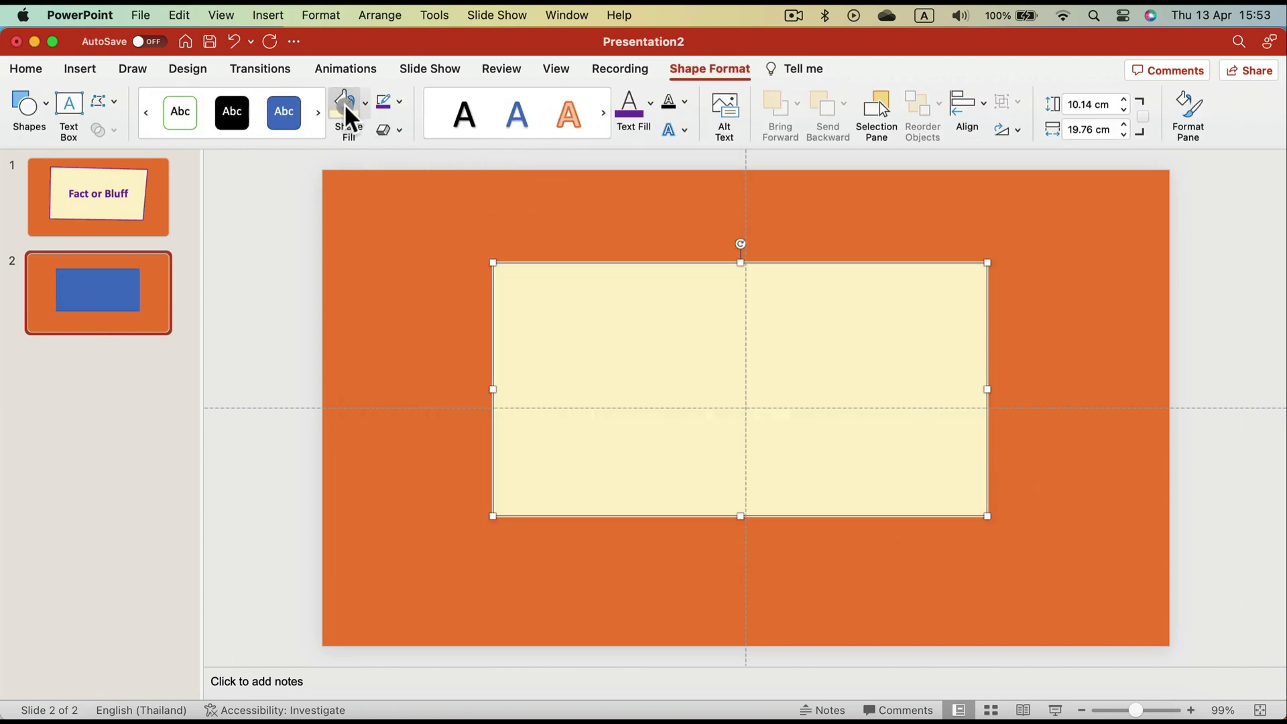
{"action": "left_click", "coordinate": [397, 101]}
{"action": "left_click", "coordinate": [533, 300]}
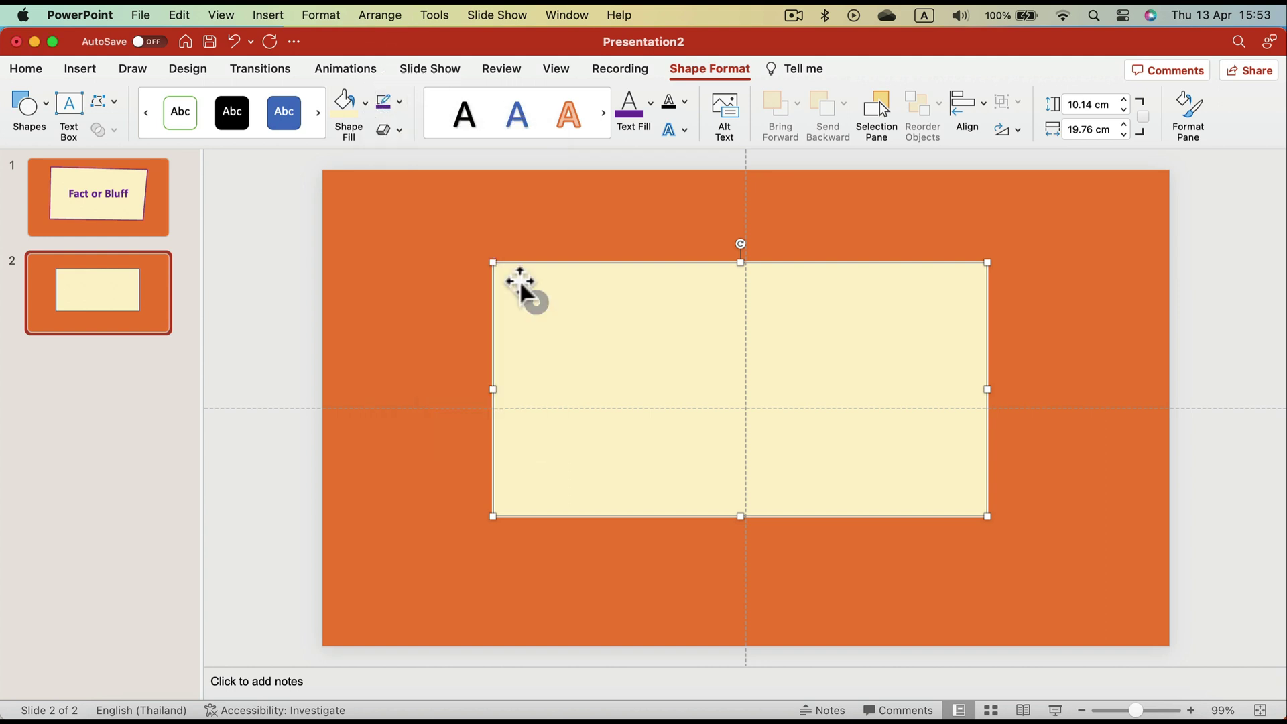
{"action": "left_click", "coordinate": [400, 102]}
{"action": "mouse_move", "coordinate": [497, 380]}
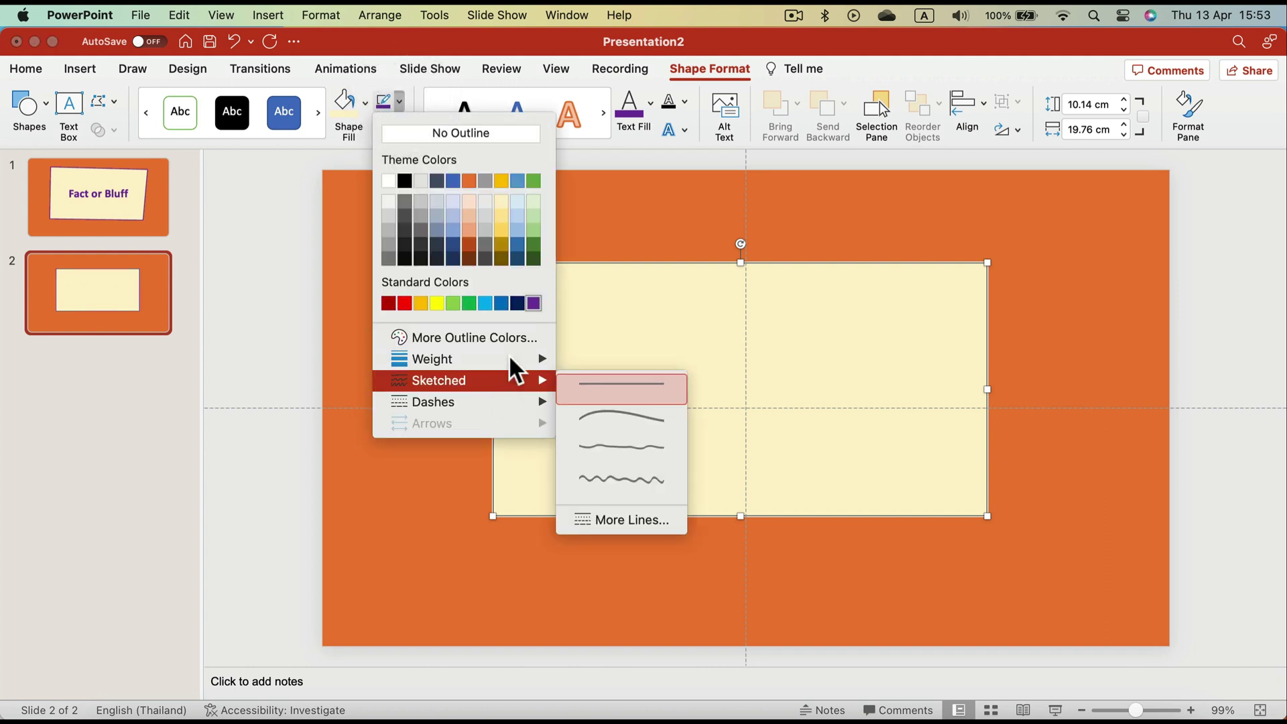
{"action": "mouse_move", "coordinate": [536, 360]}
{"action": "left_click", "coordinate": [654, 531]}
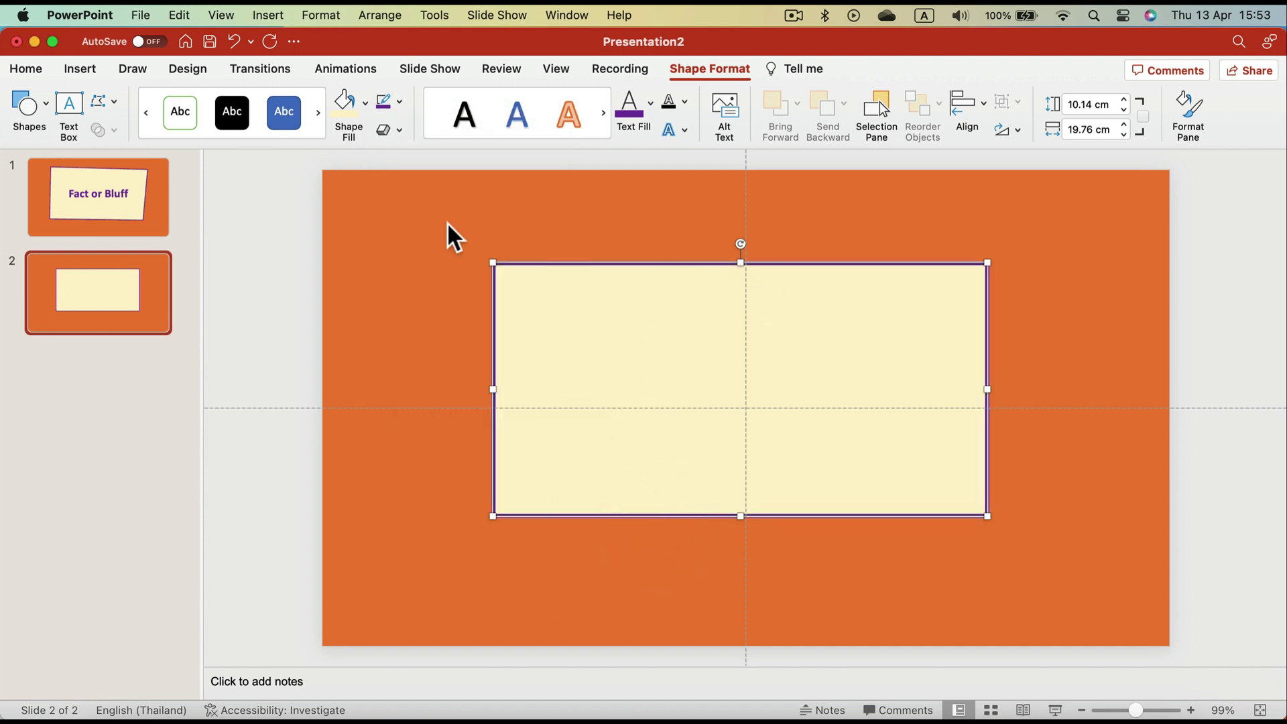
- Edit the rectangle's points, pulling corners out and bowing its edges into a wavy shape
{"action": "left_click", "coordinate": [112, 100]}
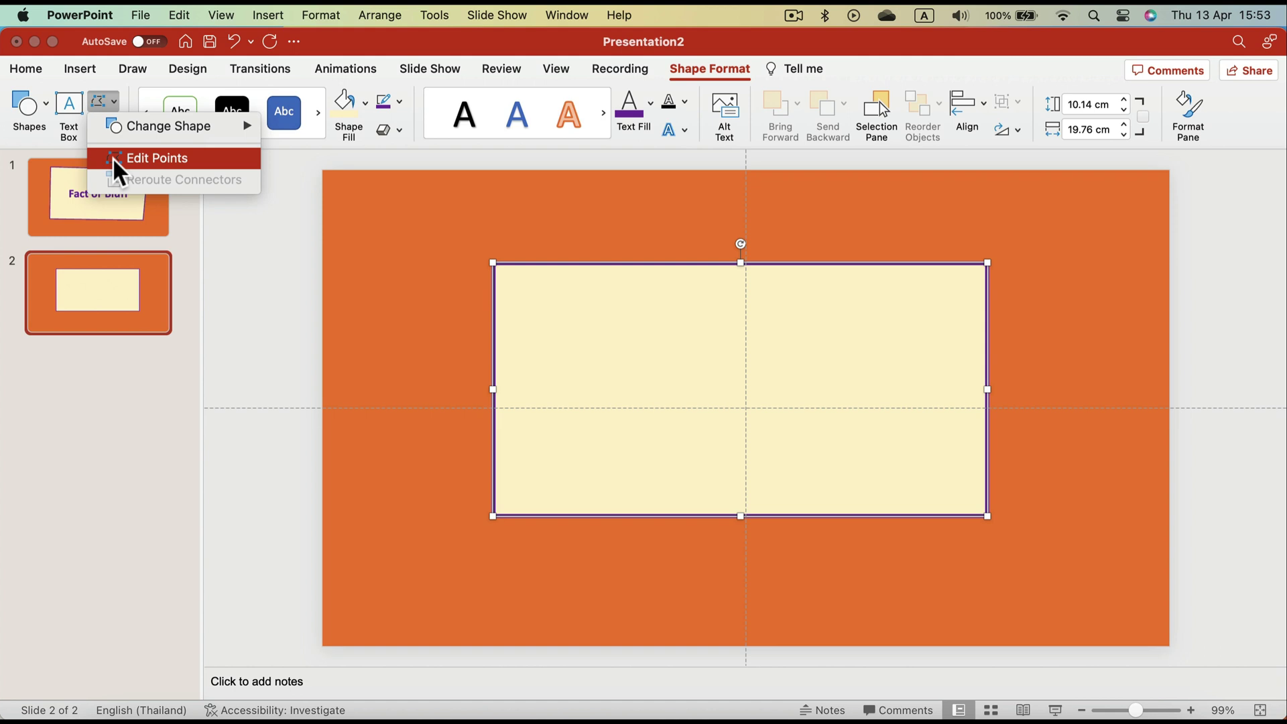
{"action": "left_click", "coordinate": [134, 158]}
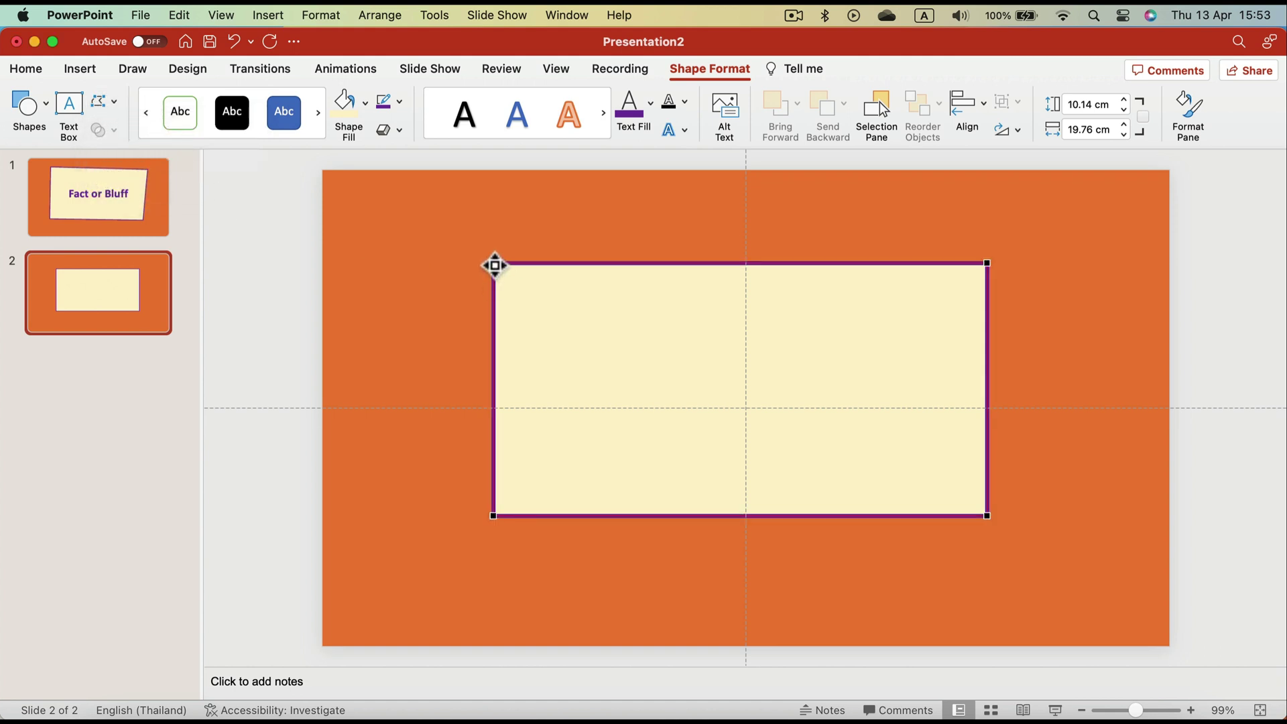
{"action": "left_click_drag", "start_coordinate": [494, 264], "coordinate": [475, 241]}
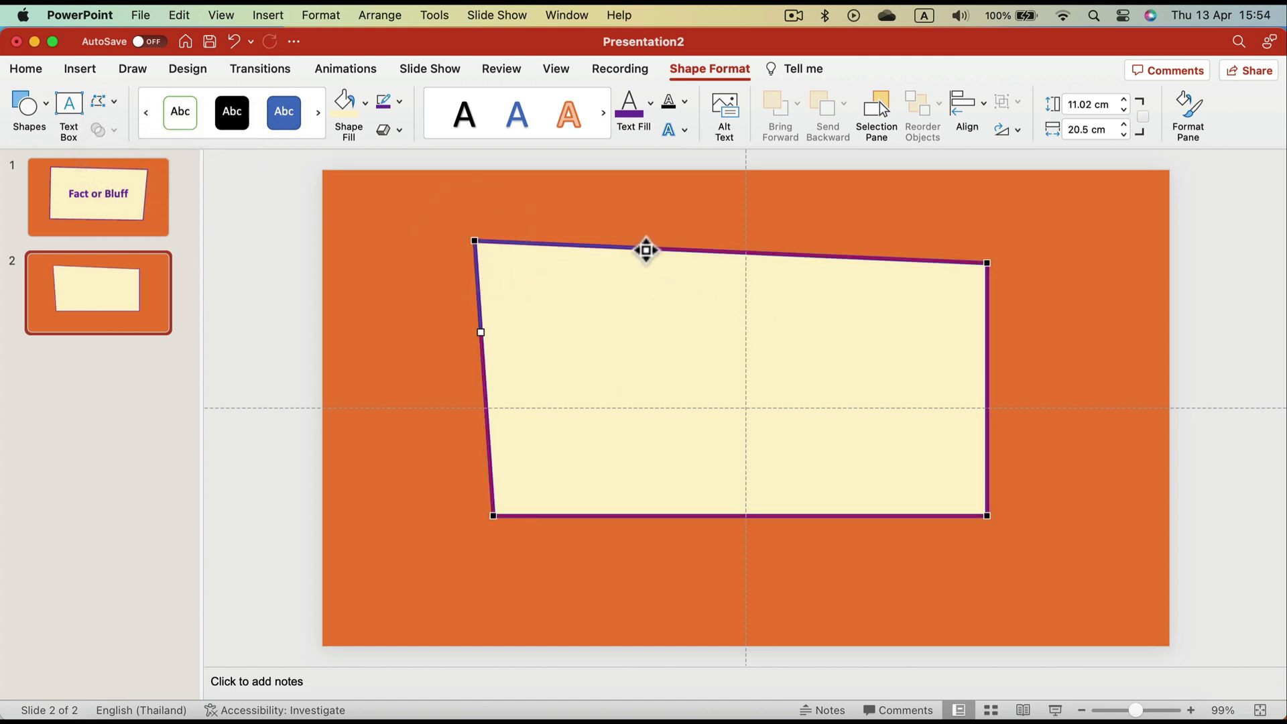
{"action": "left_click_drag", "start_coordinate": [646, 250], "coordinate": [611, 273]}
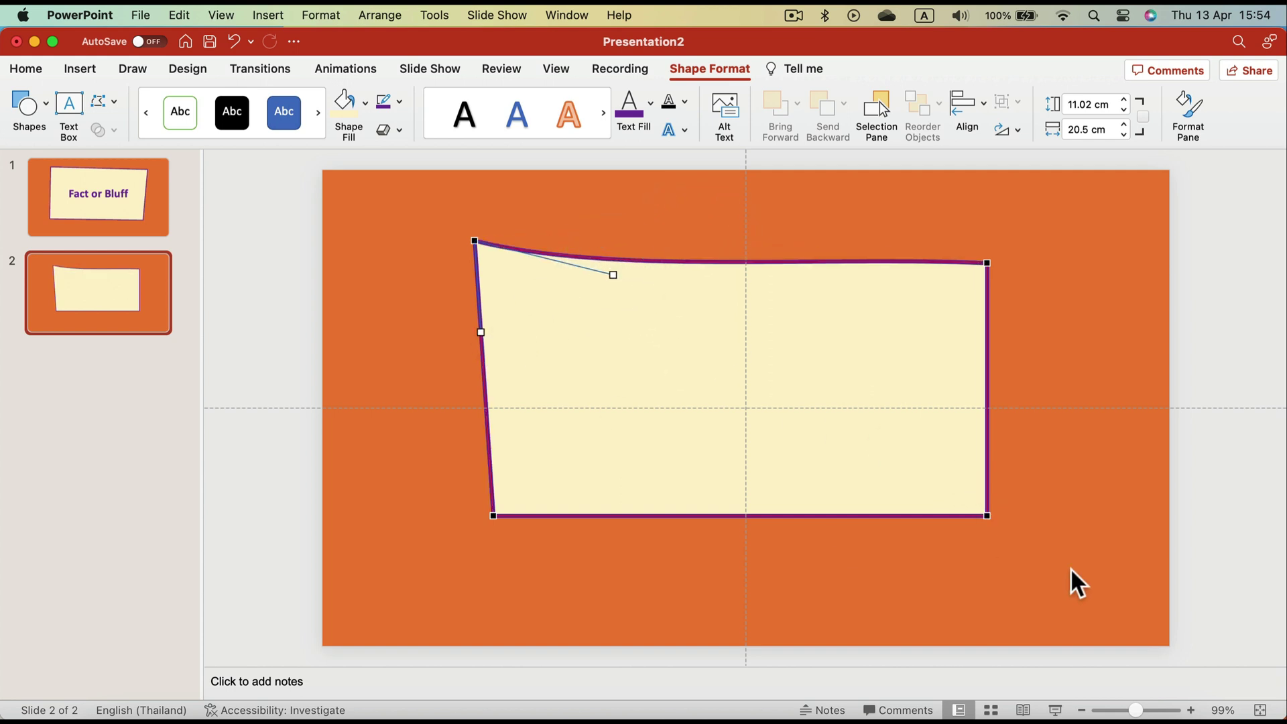
{"action": "left_click_drag", "start_coordinate": [988, 514], "coordinate": [1016, 540]}
{"action": "left_click_drag", "start_coordinate": [1010, 445], "coordinate": [1048, 381]}
{"action": "left_click_drag", "start_coordinate": [843, 532], "coordinate": [778, 546]}
{"action": "left_click_drag", "start_coordinate": [494, 516], "coordinate": [483, 555]}
{"action": "left_click_drag", "start_coordinate": [482, 449], "coordinate": [474, 451]}
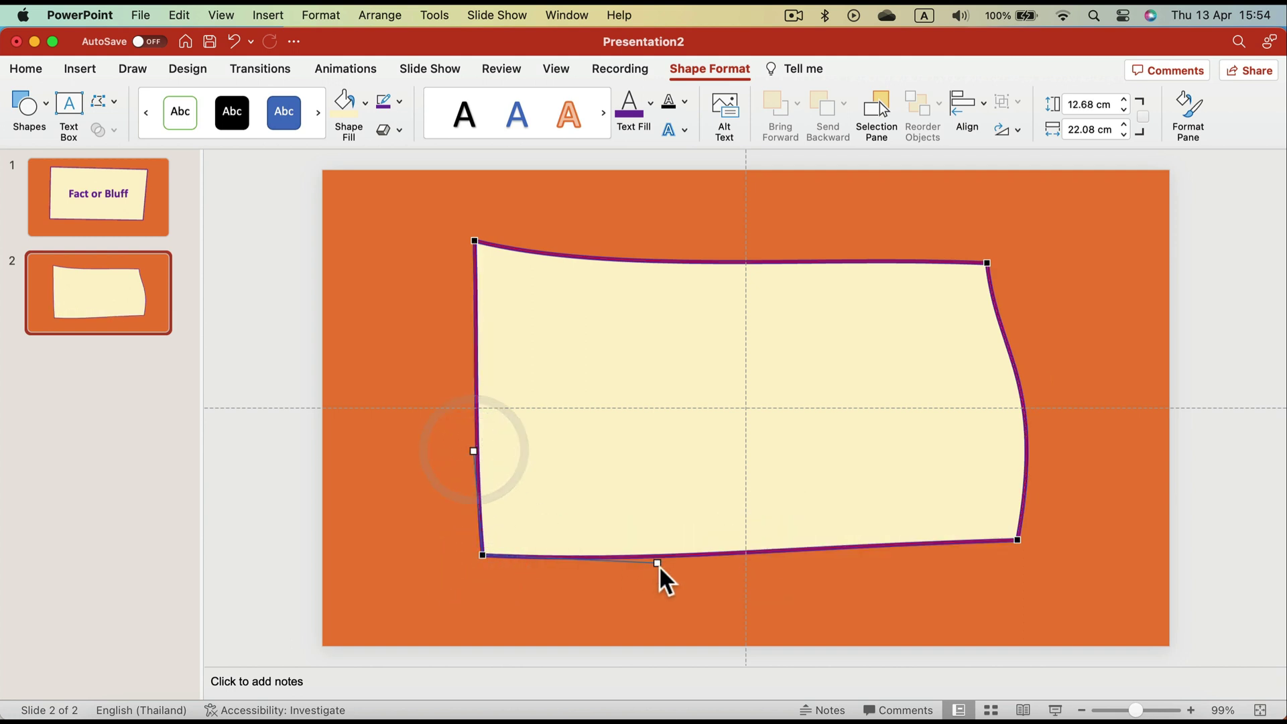
{"action": "left_click_drag", "start_coordinate": [990, 265], "coordinate": [1010, 244]}
{"action": "left_click", "coordinate": [247, 228]}
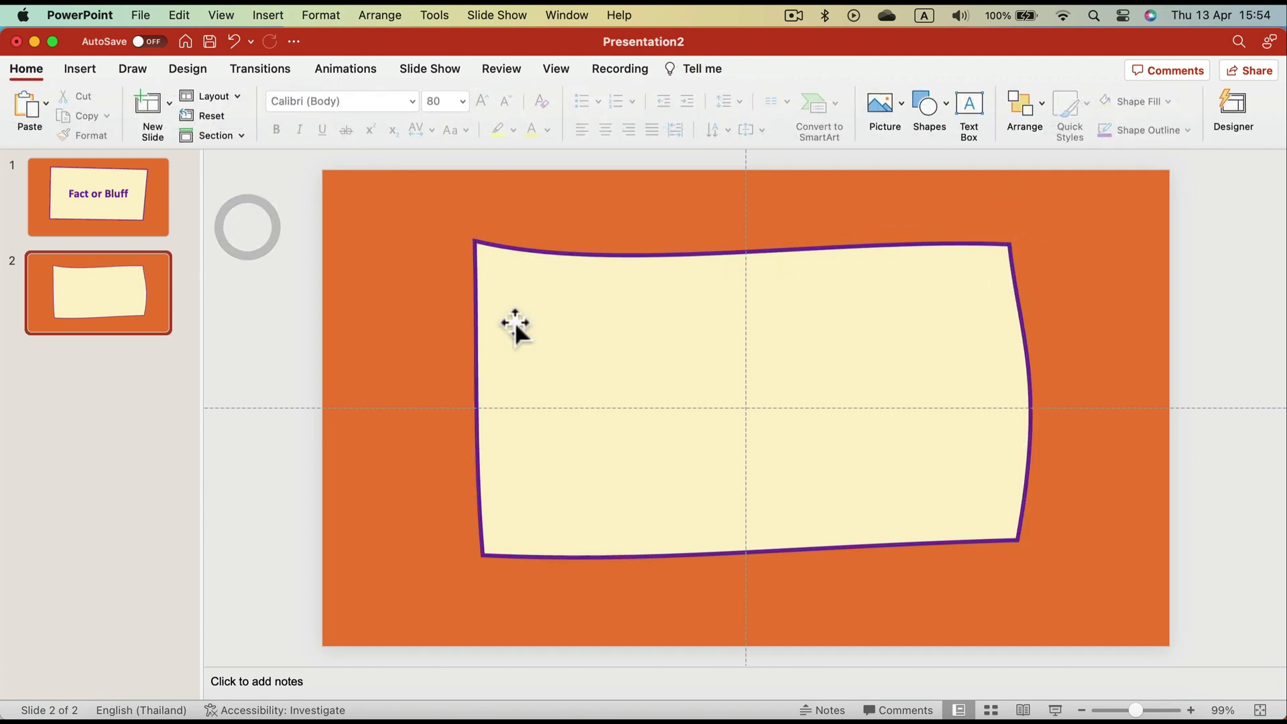
- Move the card and enlarge it to about 26.8 by 13.4 cm
{"action": "left_click", "coordinate": [545, 319]}
{"action": "left_click_drag", "start_coordinate": [612, 344], "coordinate": [562, 320]}
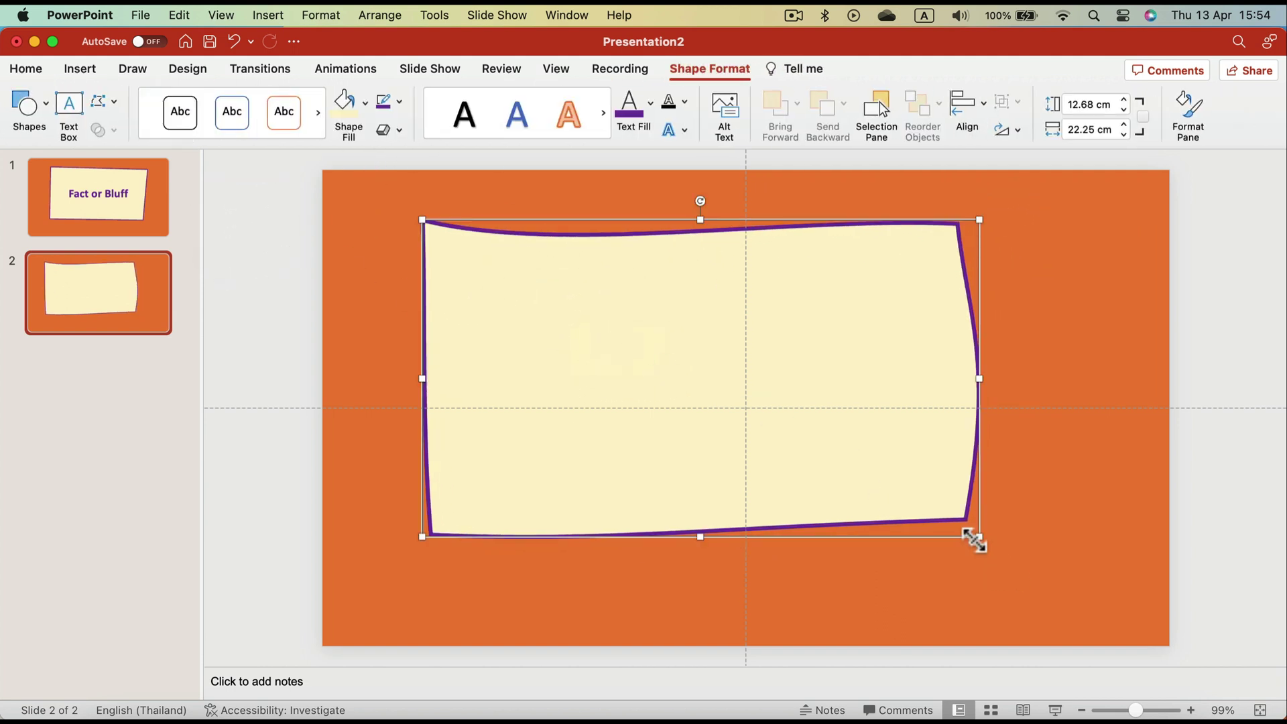
{"action": "left_click_drag", "start_coordinate": [979, 537], "coordinate": [1092, 555]}
{"action": "left_click_drag", "start_coordinate": [1042, 490], "coordinate": [1028, 461]}
- Apply an Outer drop shadow preset to the wavy cream card
{"action": "left_click", "coordinate": [1216, 370]}
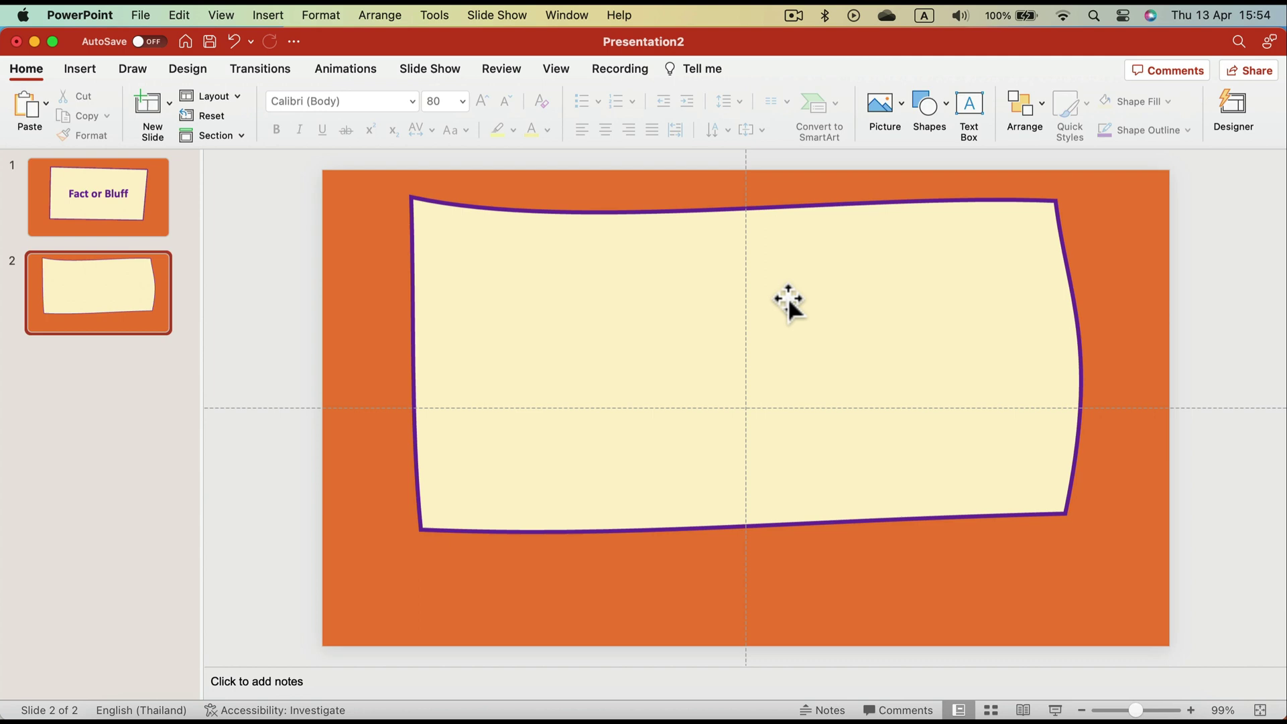
{"action": "left_click", "coordinate": [818, 305]}
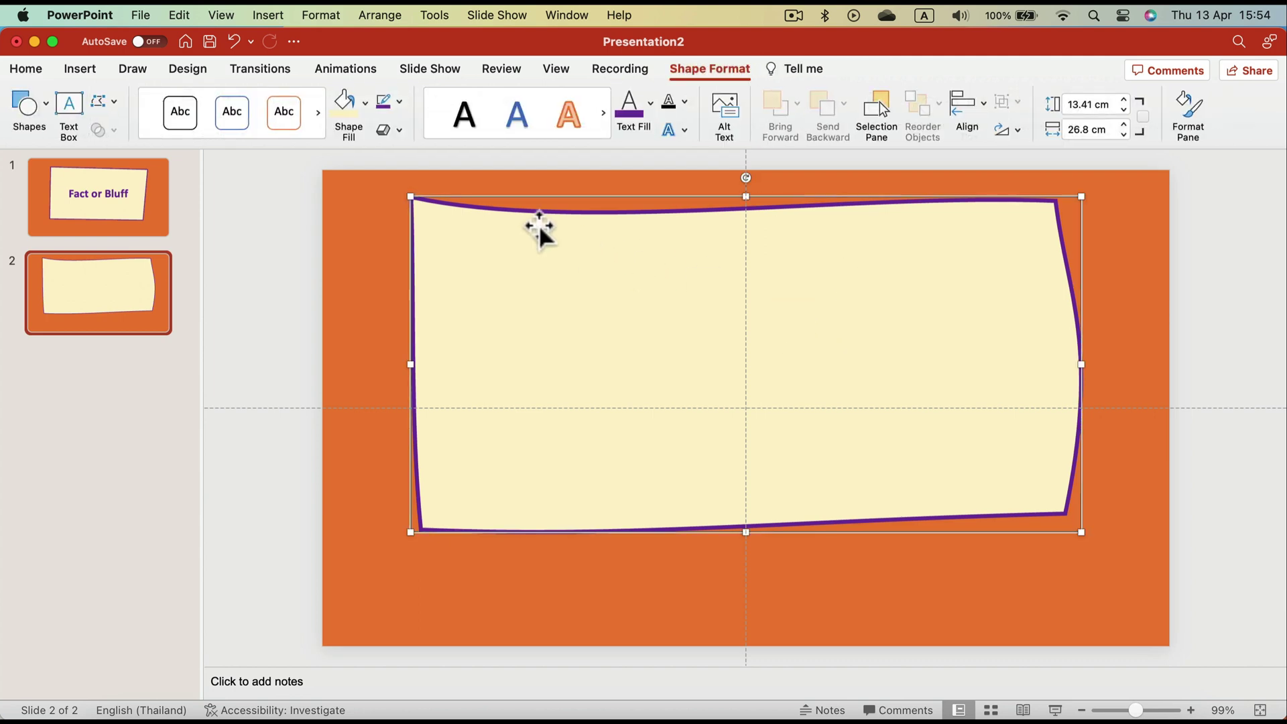
{"action": "left_click", "coordinate": [400, 133]}
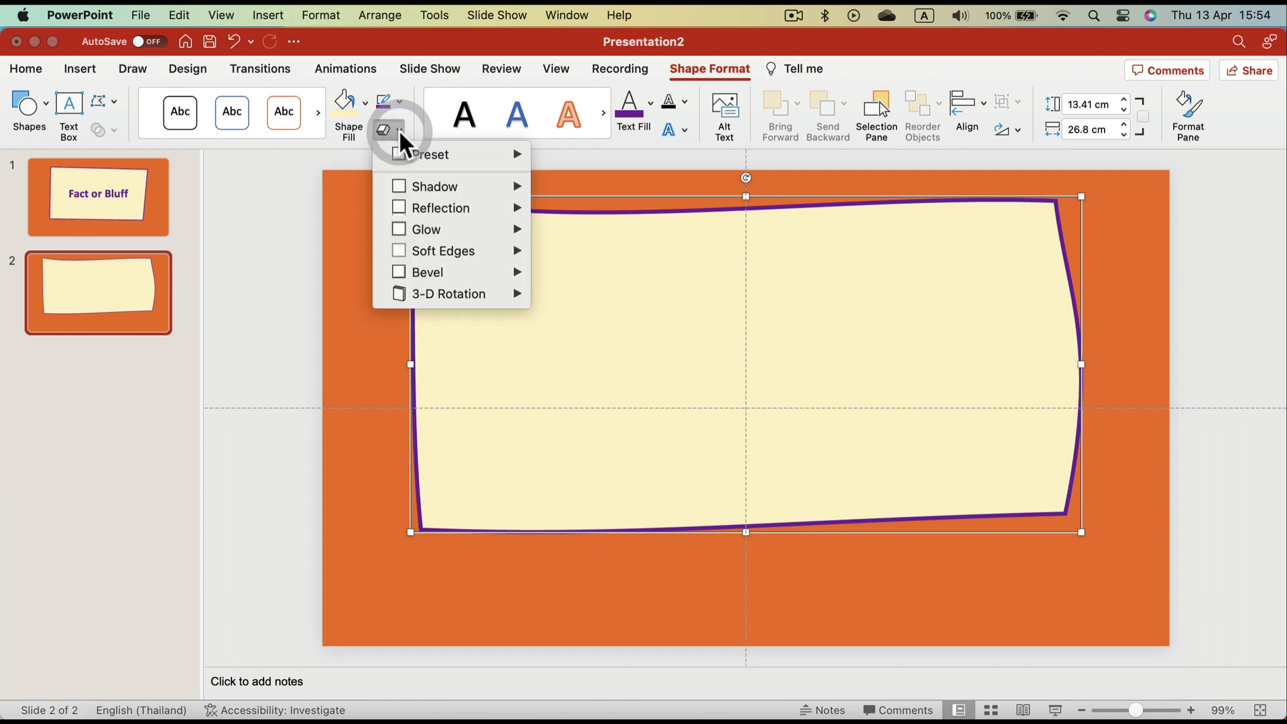
{"action": "mouse_move", "coordinate": [419, 179]}
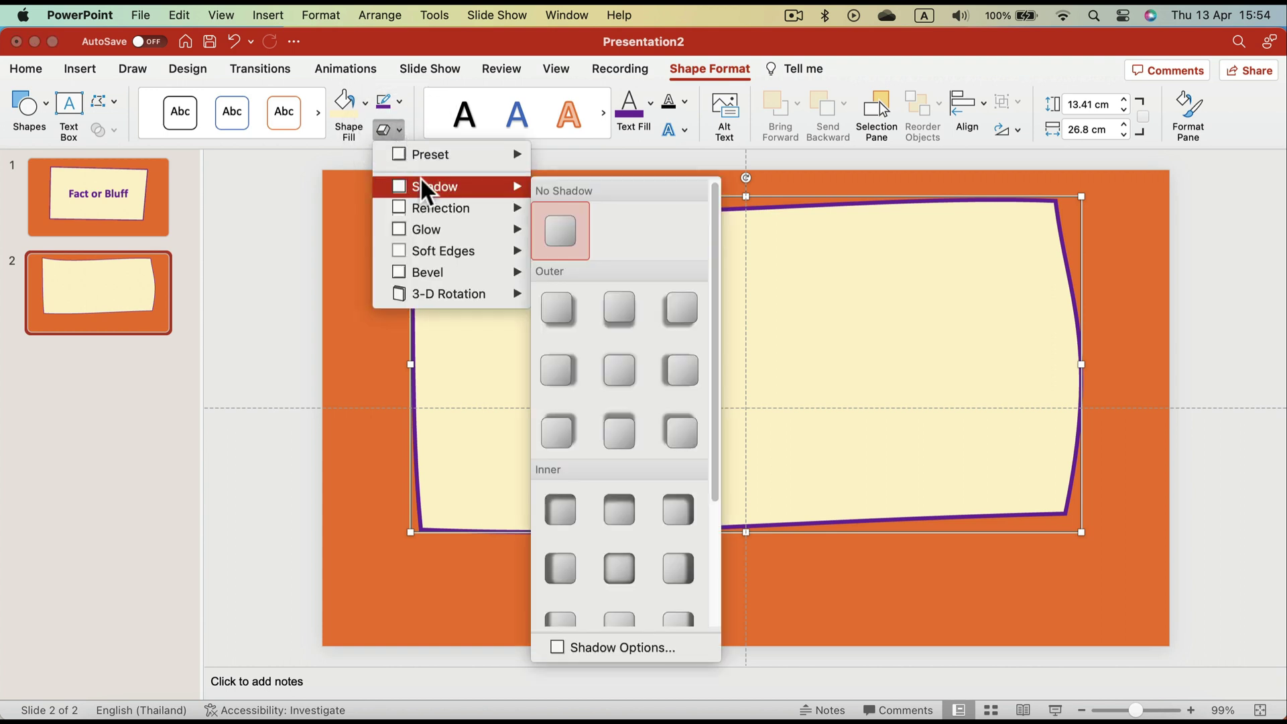
{"action": "scroll", "coordinate": [613, 508], "scroll_direction": "down", "scroll_amount": 5}
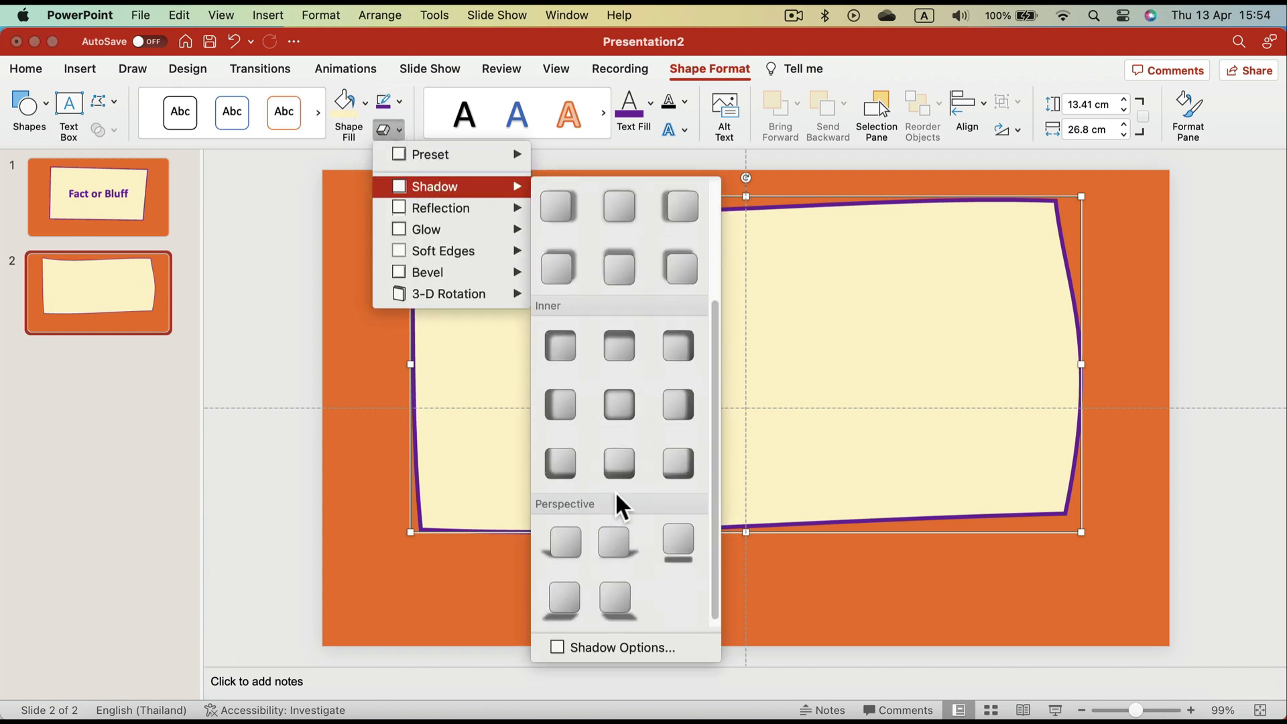
{"action": "scroll", "coordinate": [615, 497], "scroll_direction": "up", "scroll_amount": 5}
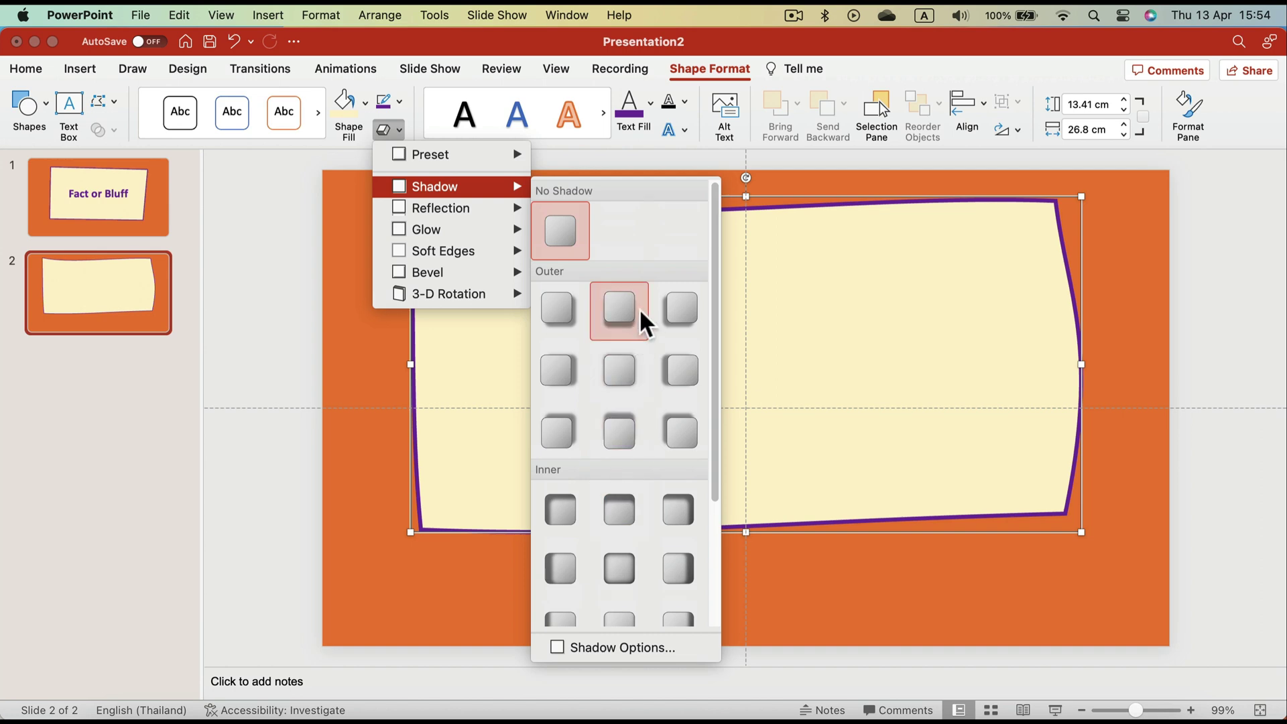
{"action": "left_click", "coordinate": [621, 432]}
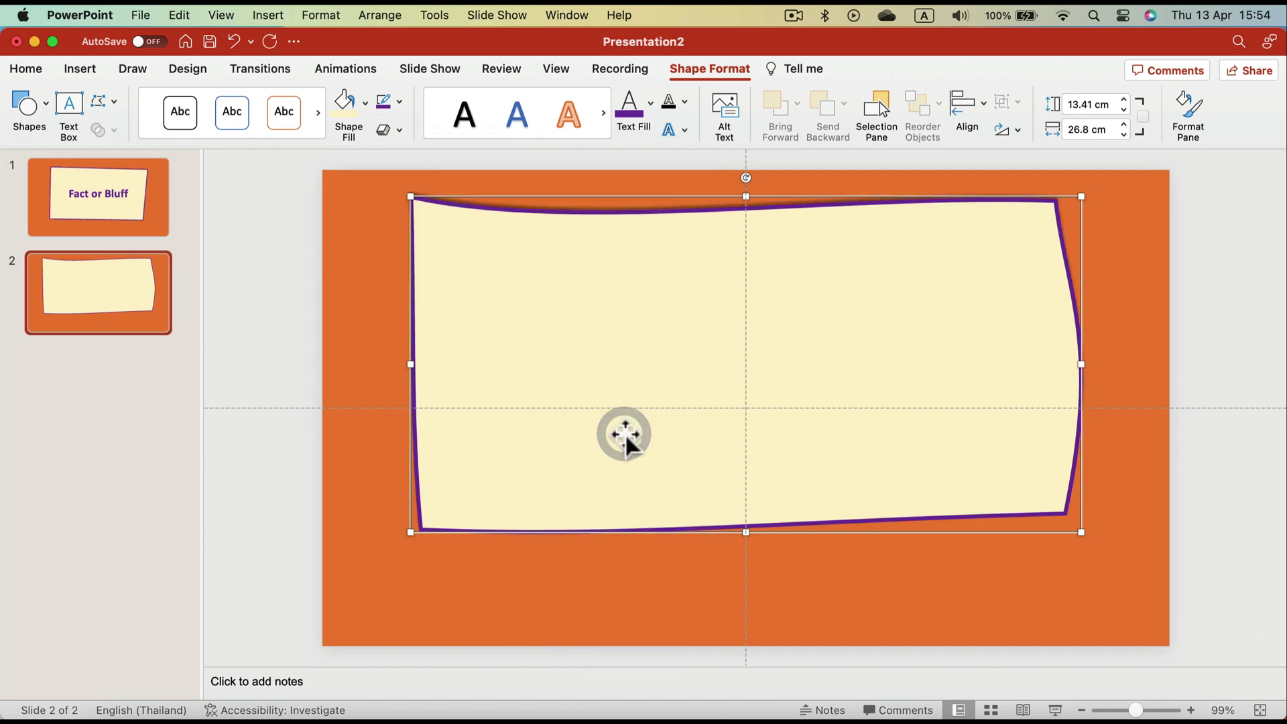
{"action": "left_click", "coordinate": [391, 320]}
{"action": "left_click", "coordinate": [583, 276]}
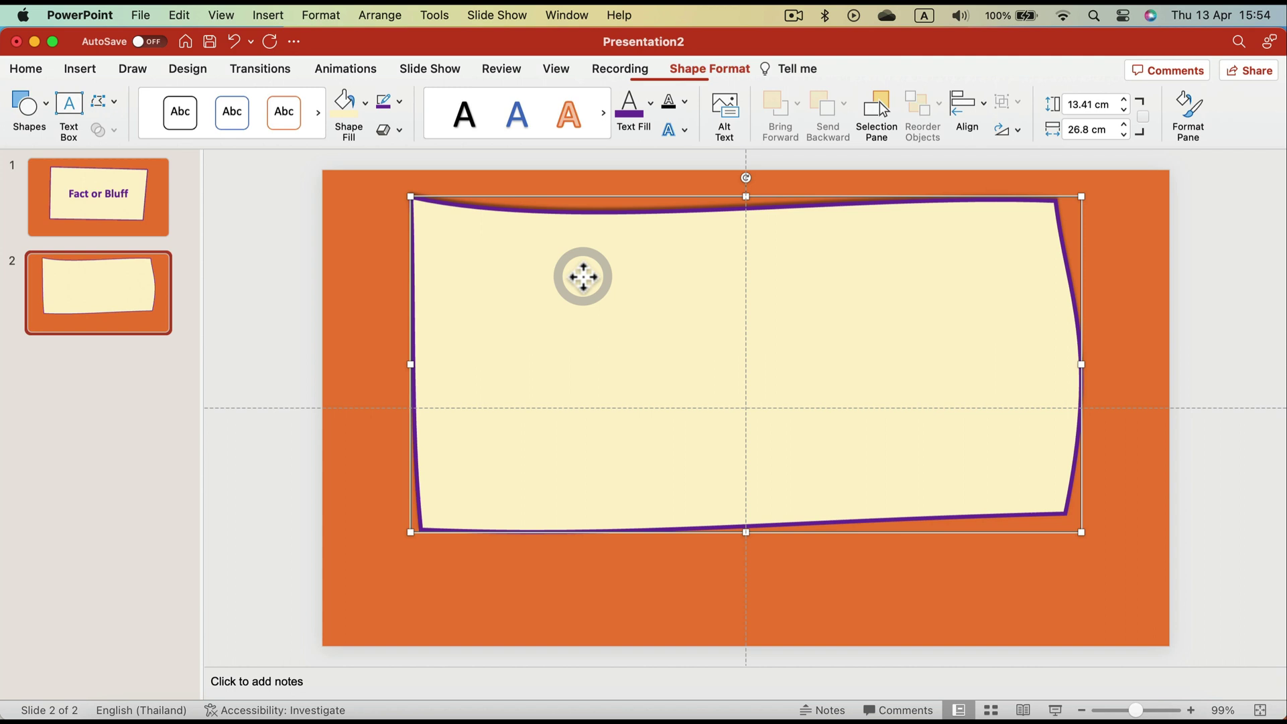
{"action": "left_click", "coordinate": [669, 311]}
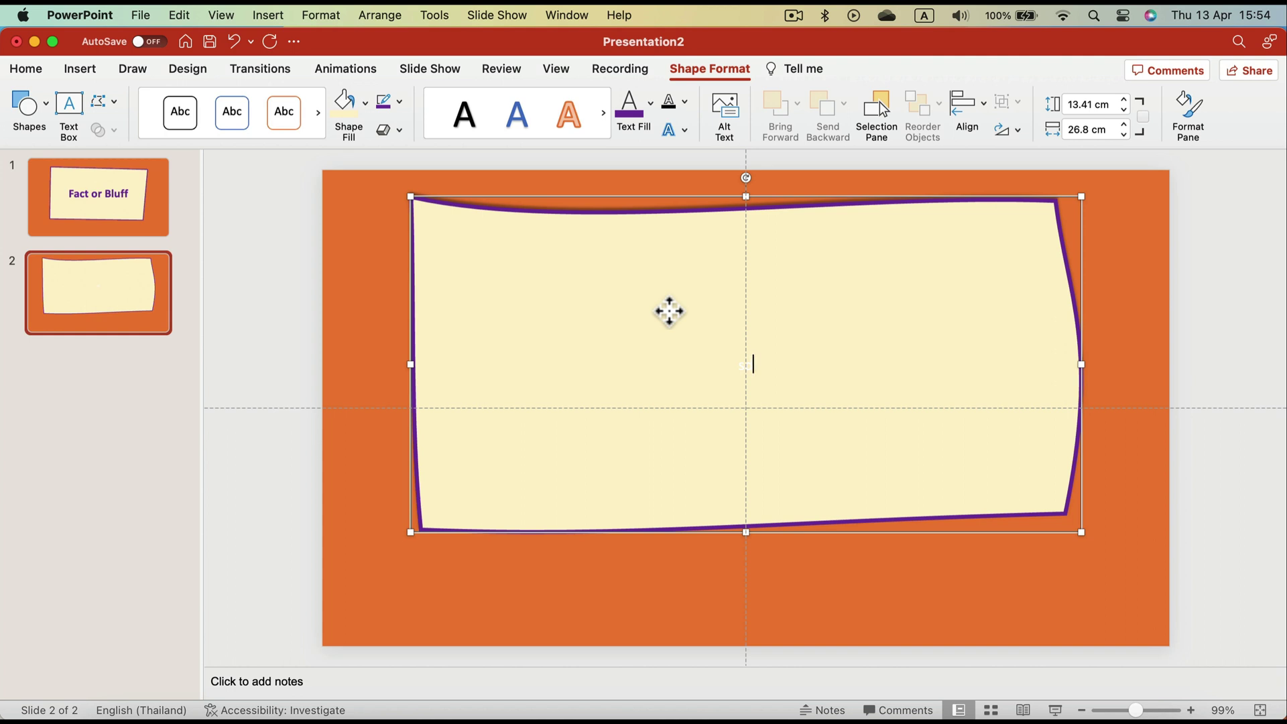
- Undo the stray placeholder edit and make the card's placeholder text bold at 28 pt
{"action": "double_click", "coordinate": [754, 363]}
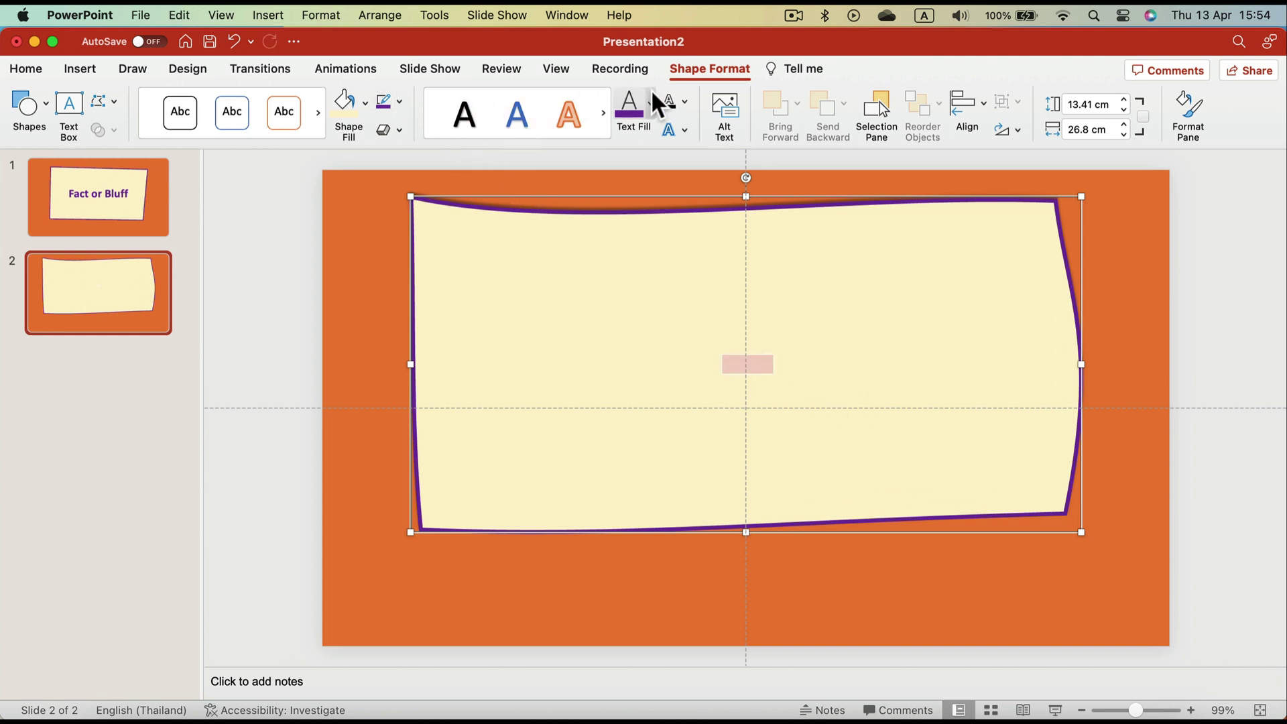
{"action": "key", "text": "super+z"}
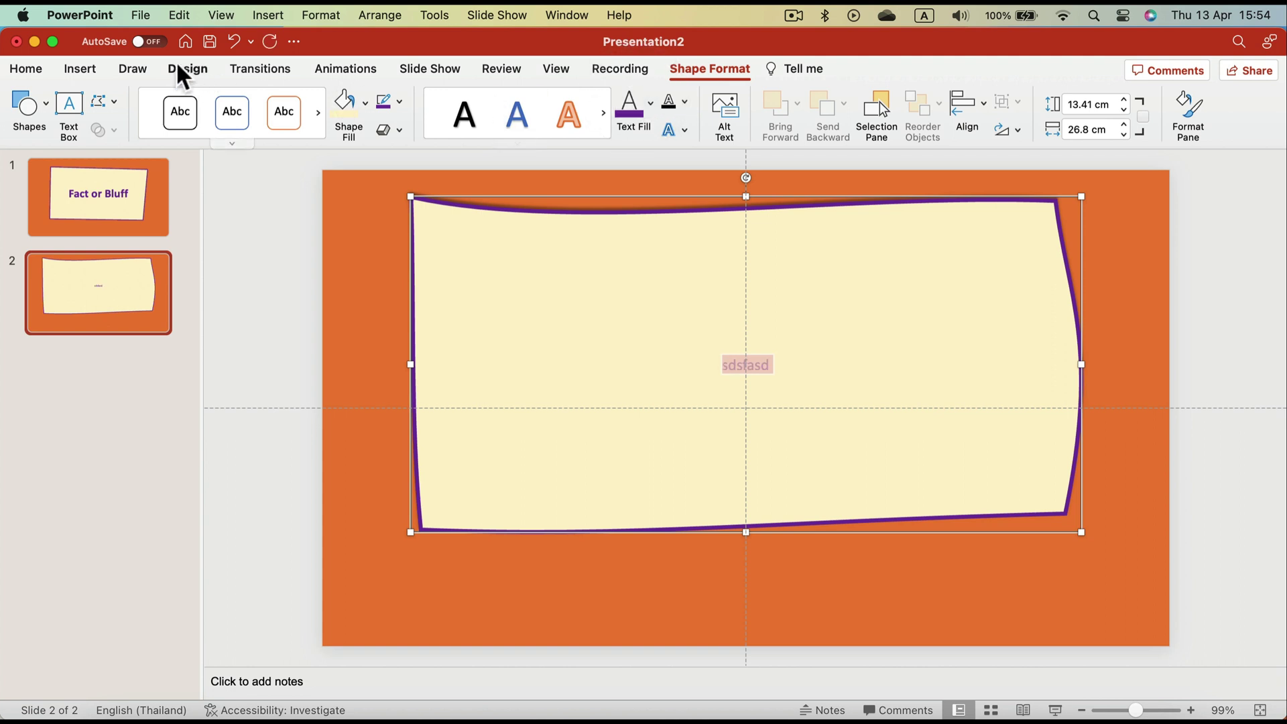
{"action": "left_click", "coordinate": [27, 69]}
{"action": "left_click", "coordinate": [480, 100]}
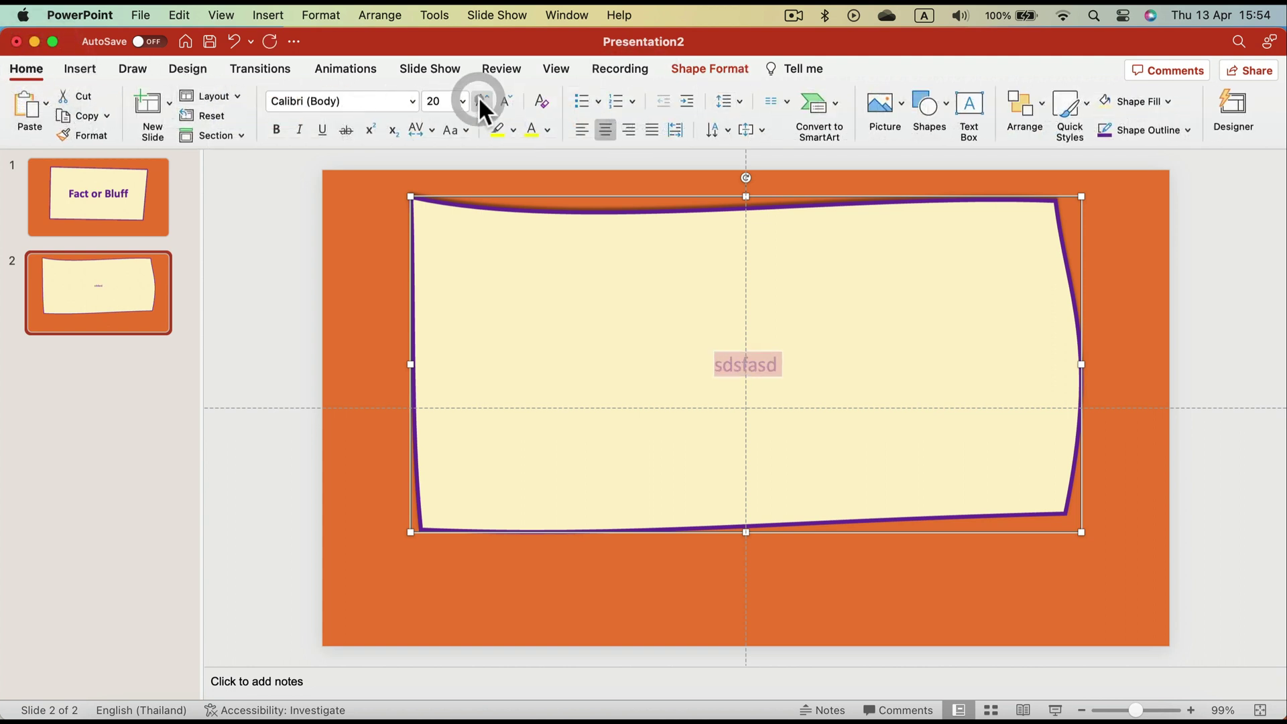
{"action": "left_click", "coordinate": [480, 100]}
{"action": "left_click", "coordinate": [480, 100]}
{"action": "left_click", "coordinate": [275, 129]}
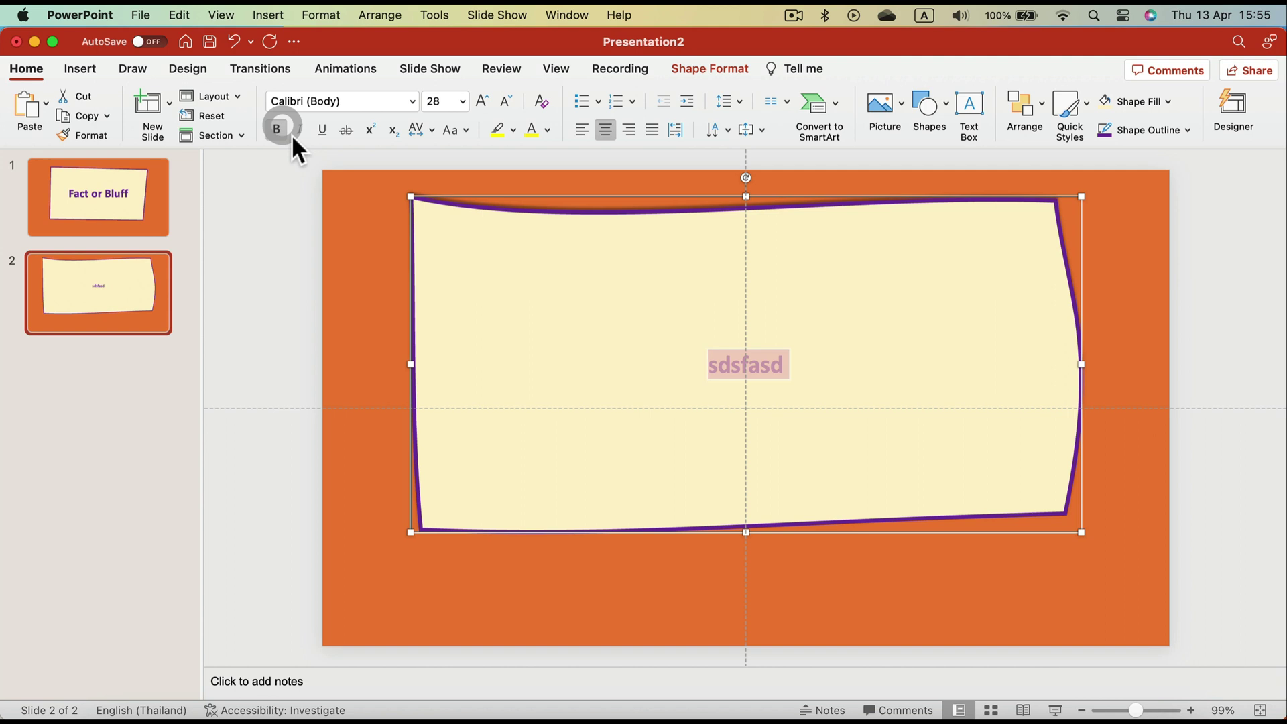
- Paste 'You are taller in the morning than in the evening.' into the card and enlarge it to 54 pt
{"action": "left_click", "coordinate": [762, 335]}
{"action": "double_click", "coordinate": [776, 369]}
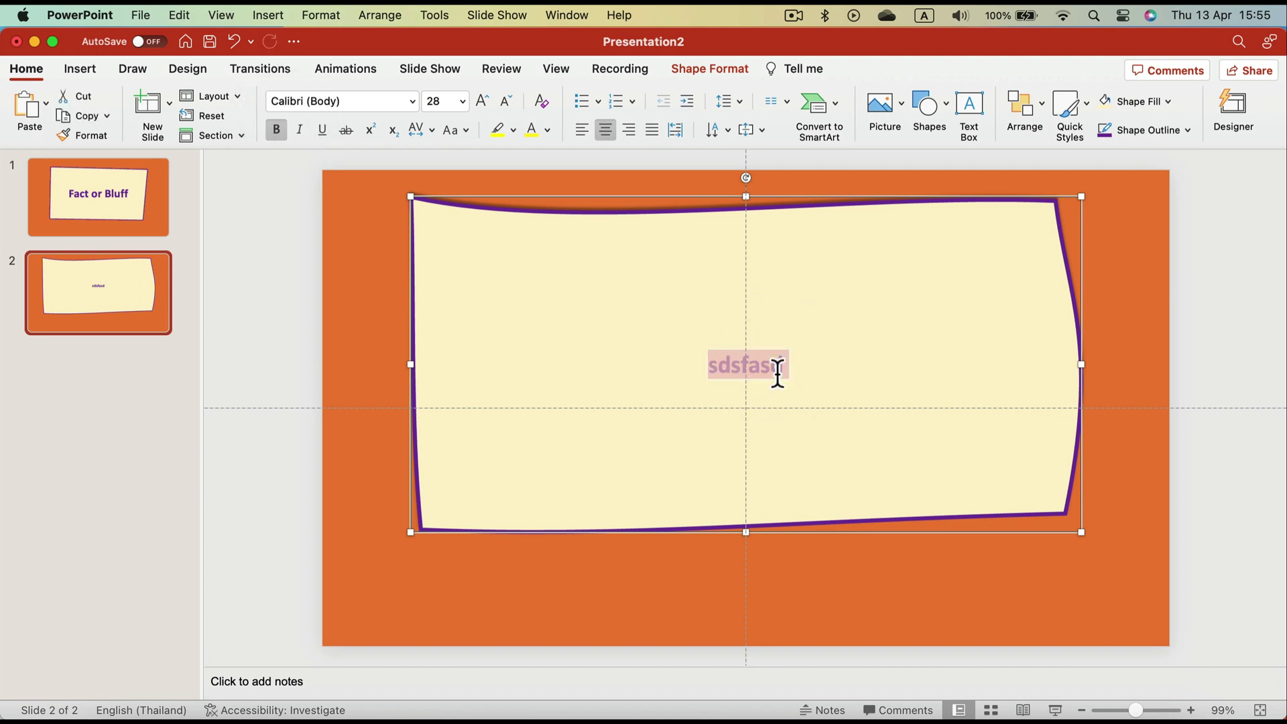
{"action": "type", "text": "You are taller in the morning than in the evening."}
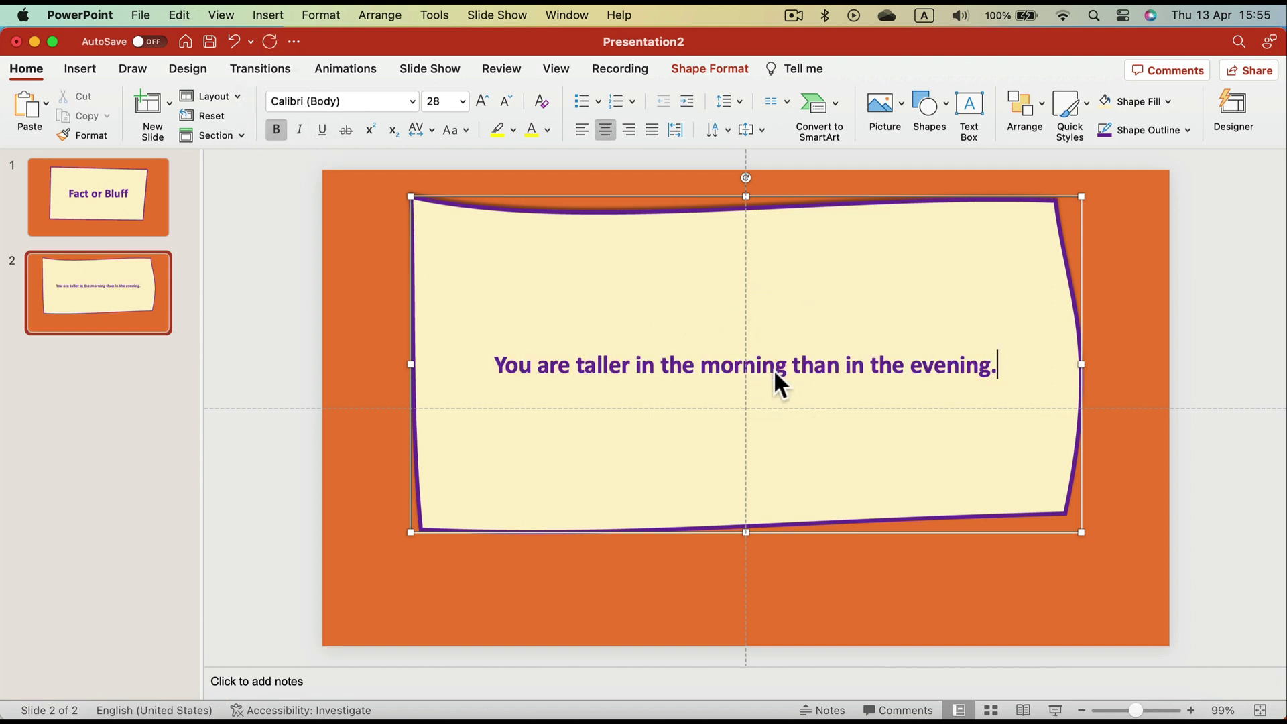
{"action": "triple_click", "coordinate": [695, 370]}
{"action": "left_click", "coordinate": [483, 96]}
{"action": "left_click", "coordinate": [482, 96]}
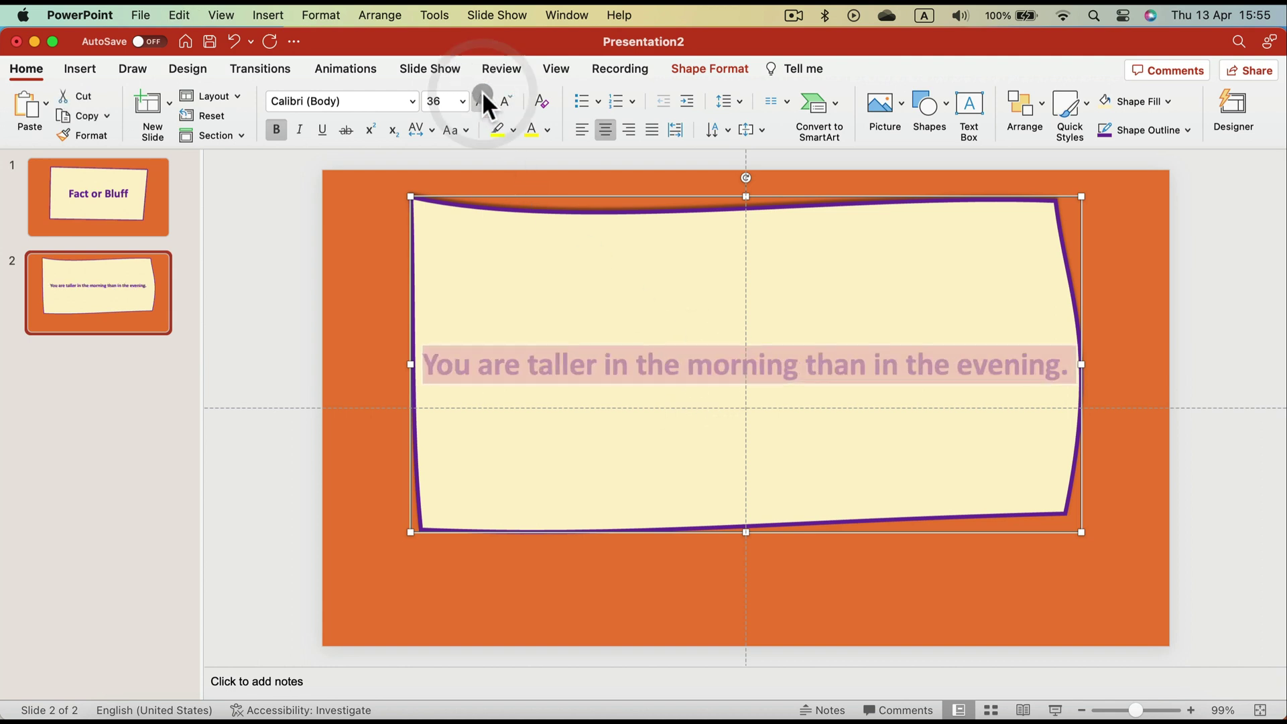
{"action": "left_click", "coordinate": [483, 95]}
{"action": "left_click", "coordinate": [483, 96]}
{"action": "left_click", "coordinate": [482, 95]}
{"action": "left_click", "coordinate": [482, 95]}
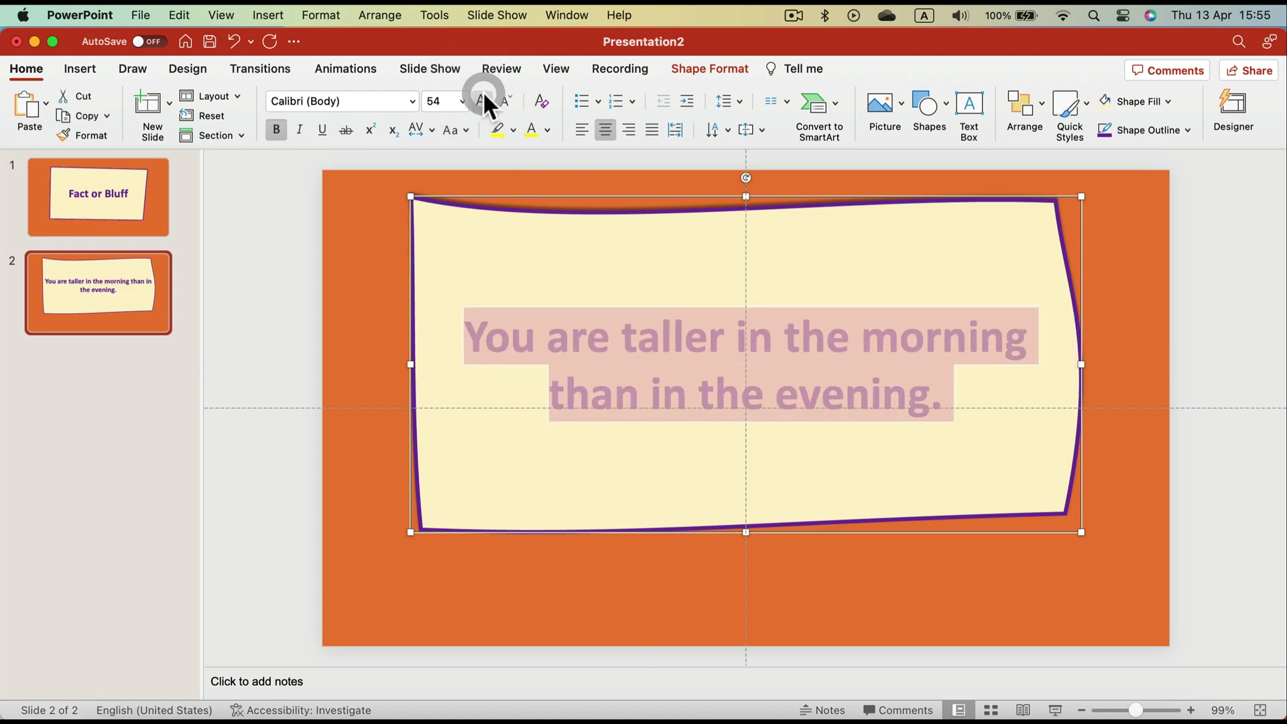
{"action": "left_click", "coordinate": [809, 248]}
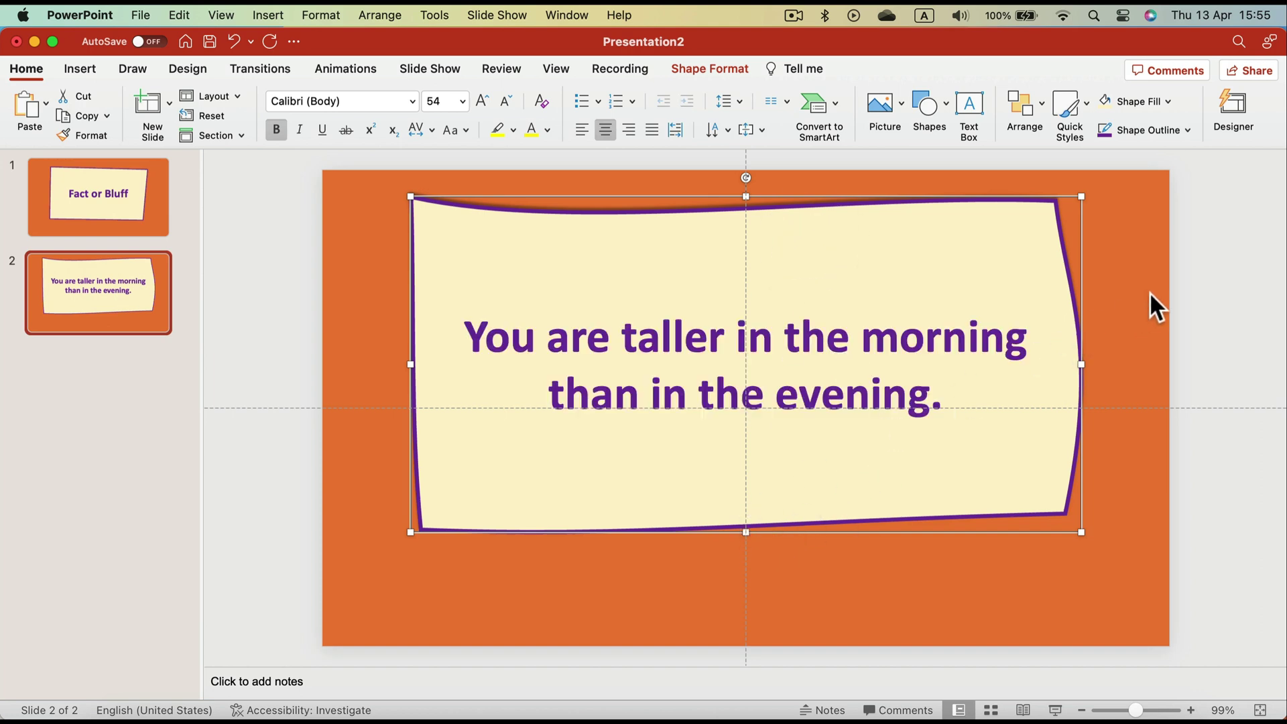
{"action": "left_click", "coordinate": [1220, 282]}
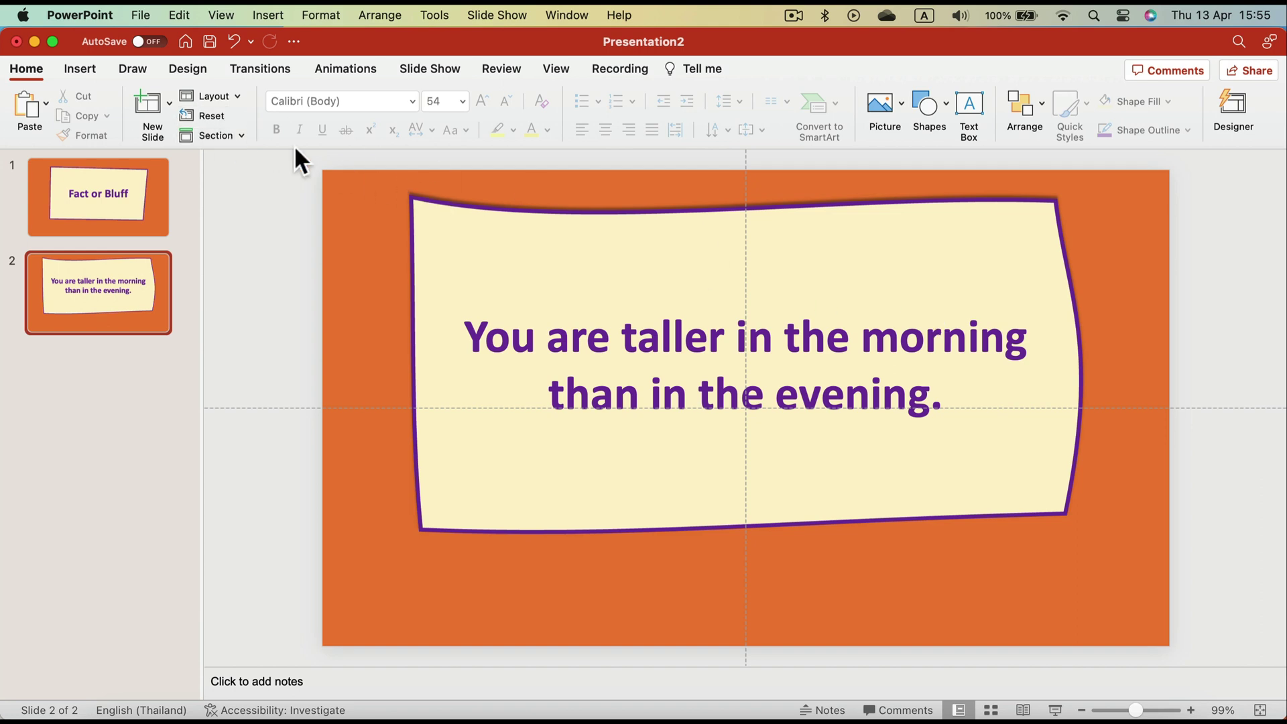
- Draw a rectangle at the lower left of slide 2 and type 'Fact' inside it
{"action": "left_click", "coordinate": [75, 81]}
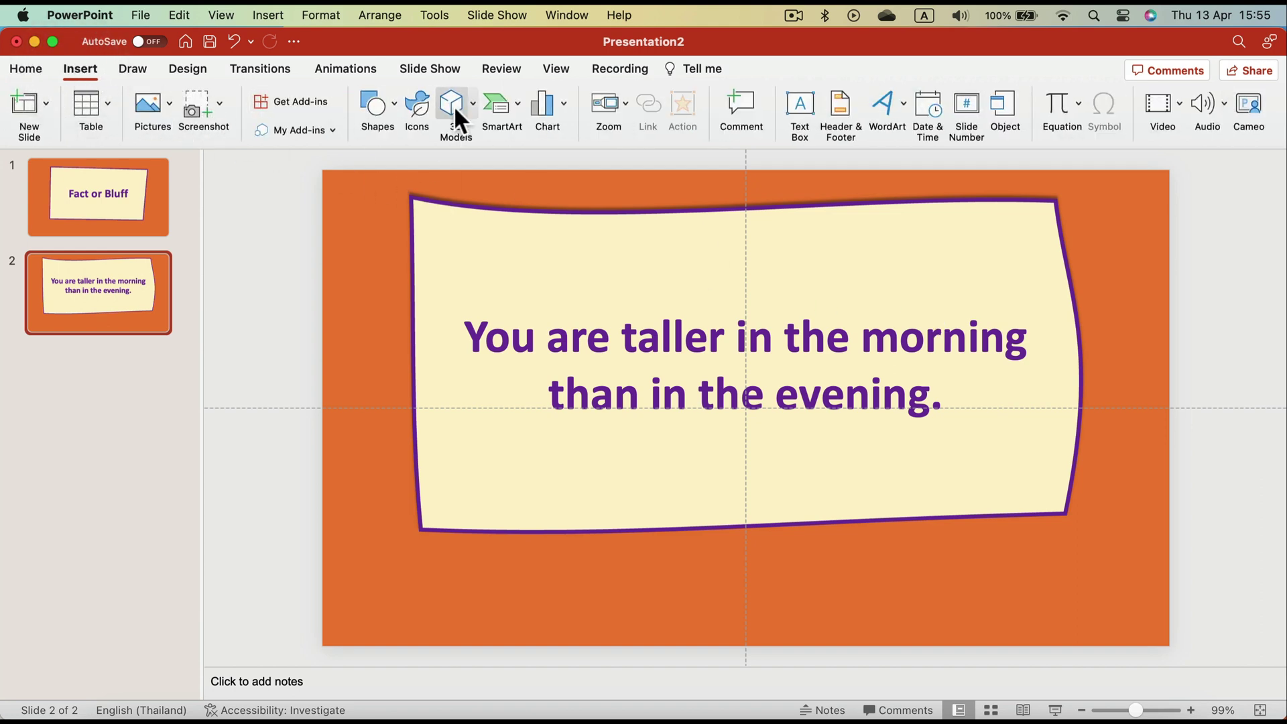
{"action": "left_click", "coordinate": [390, 104]}
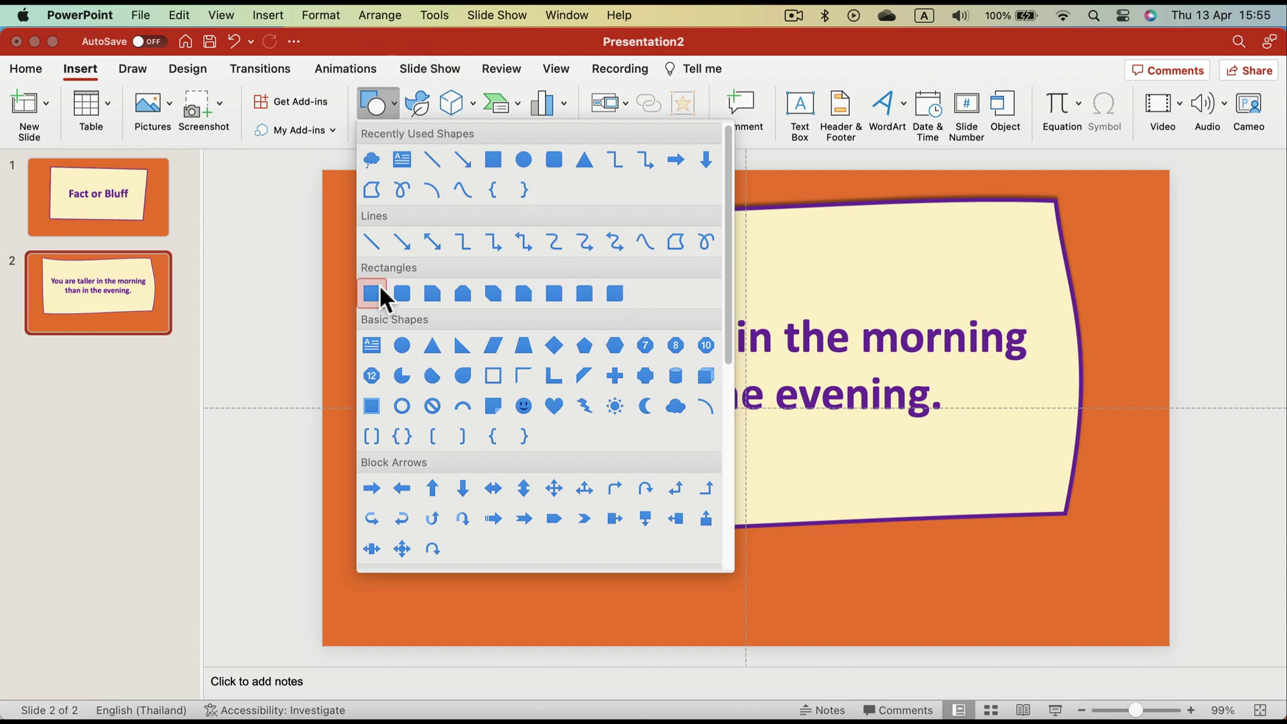
{"action": "left_click", "coordinate": [495, 154]}
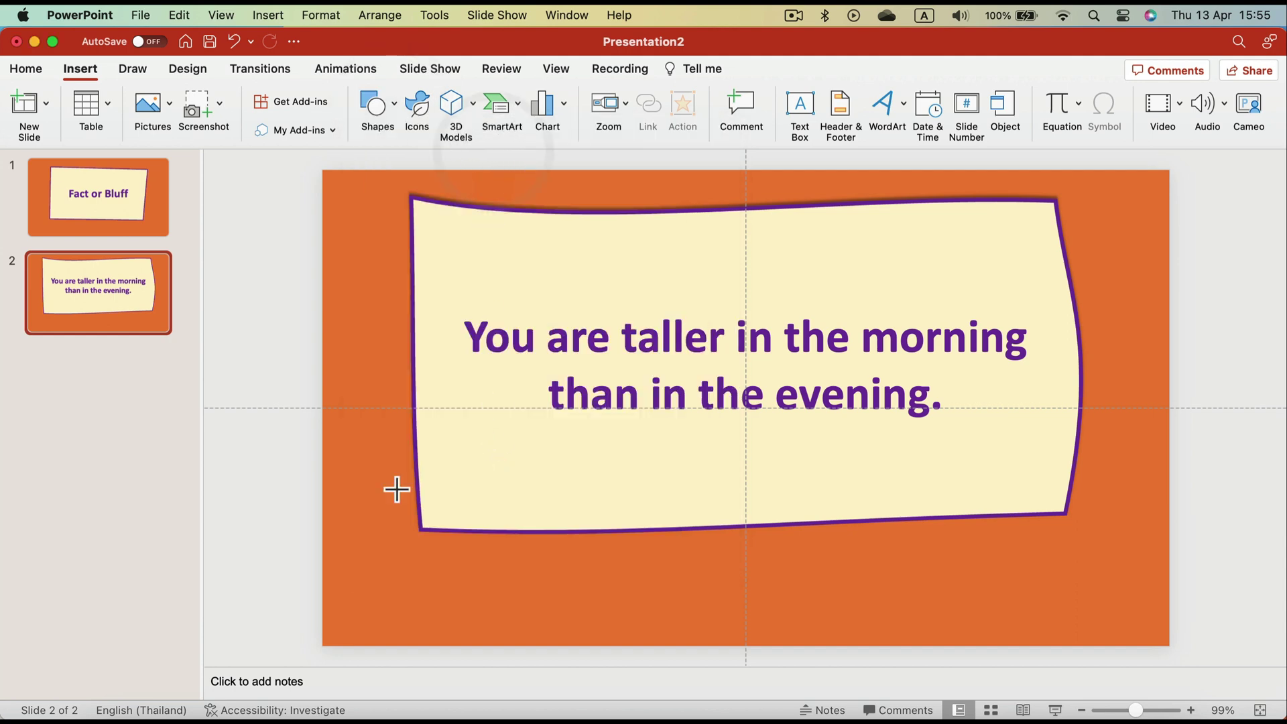
{"action": "left_click_drag", "start_coordinate": [392, 479], "coordinate": [638, 603]}
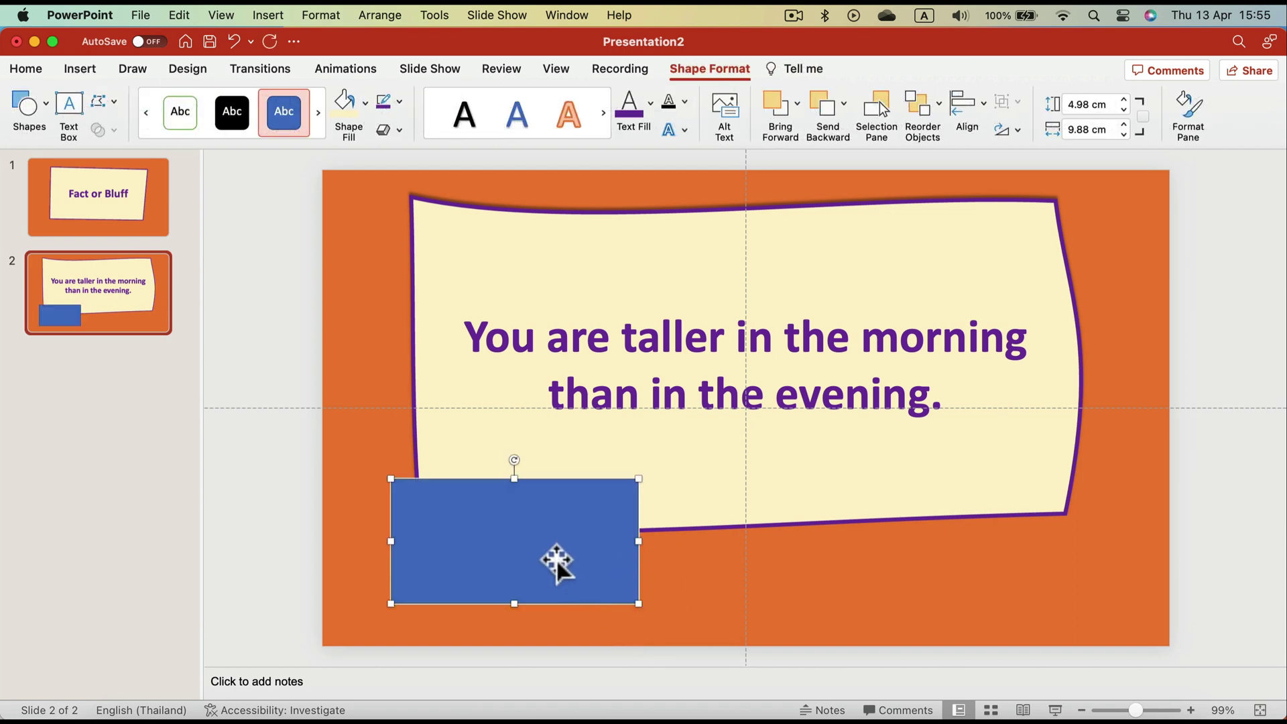
{"action": "left_click", "coordinate": [511, 546]}
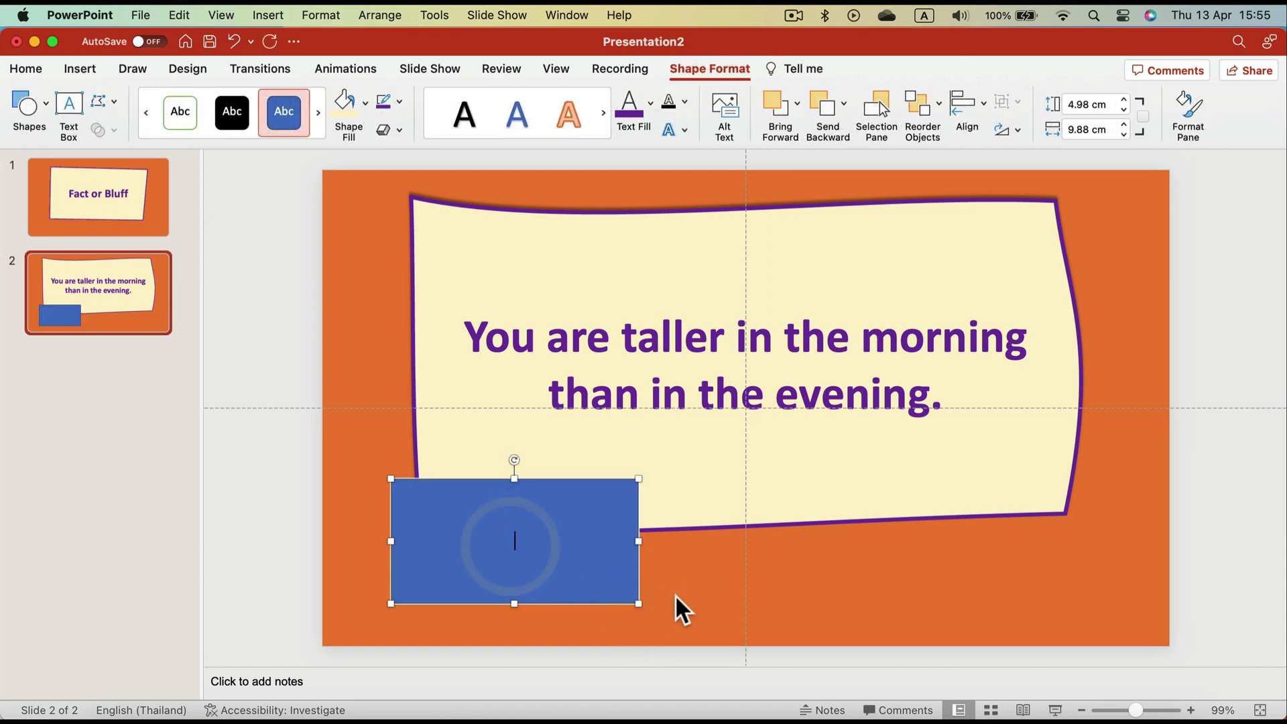
{"action": "type", "text": "Fact"}
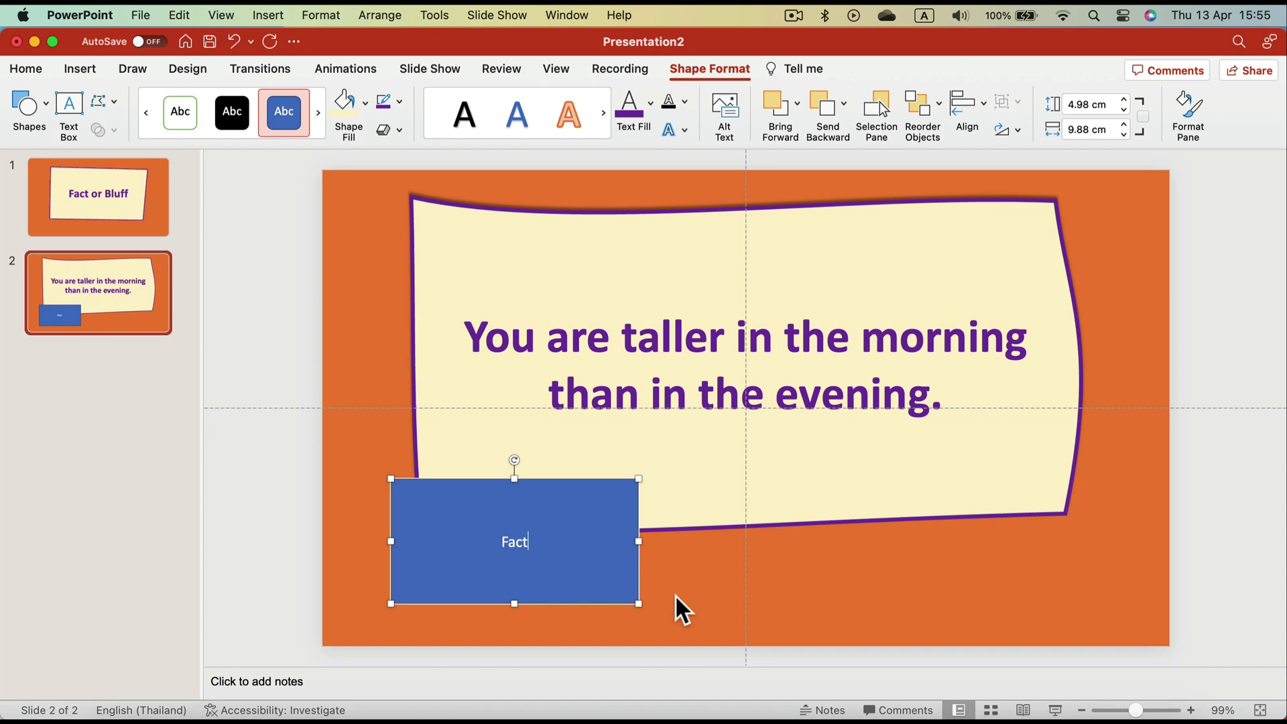
{"action": "key", "text": "super+a"}
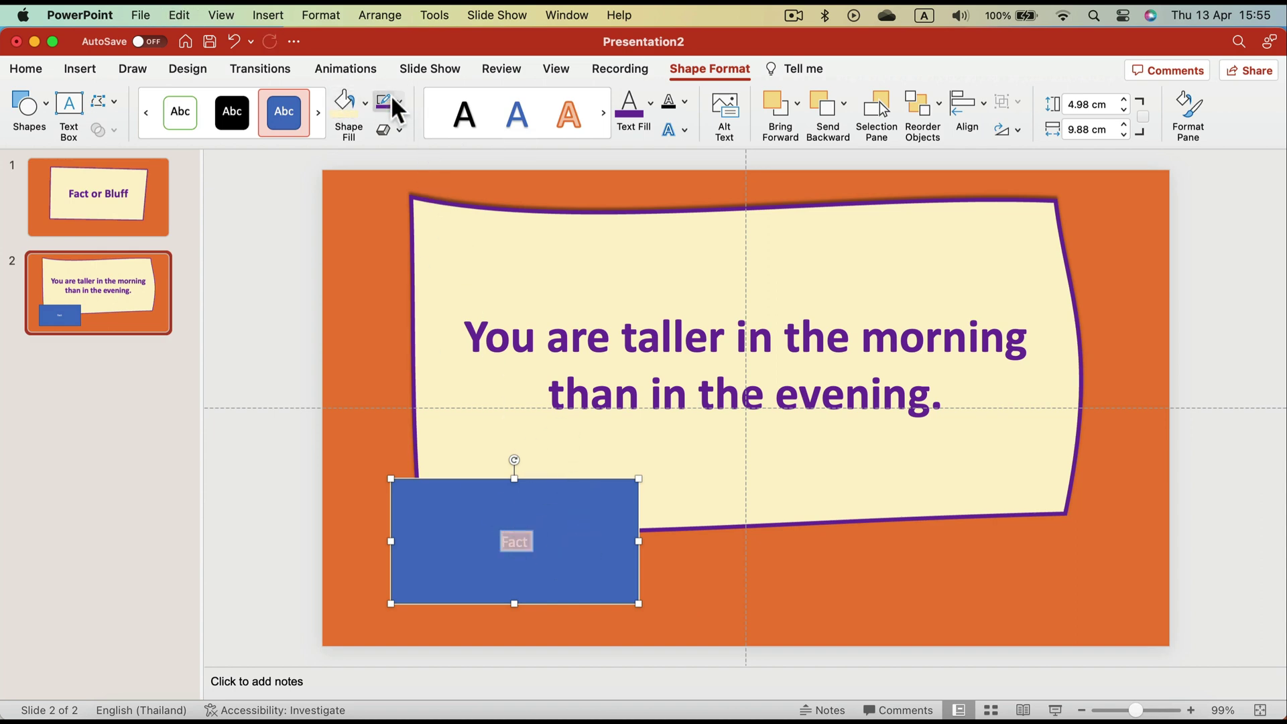
{"action": "left_click", "coordinate": [362, 111]}
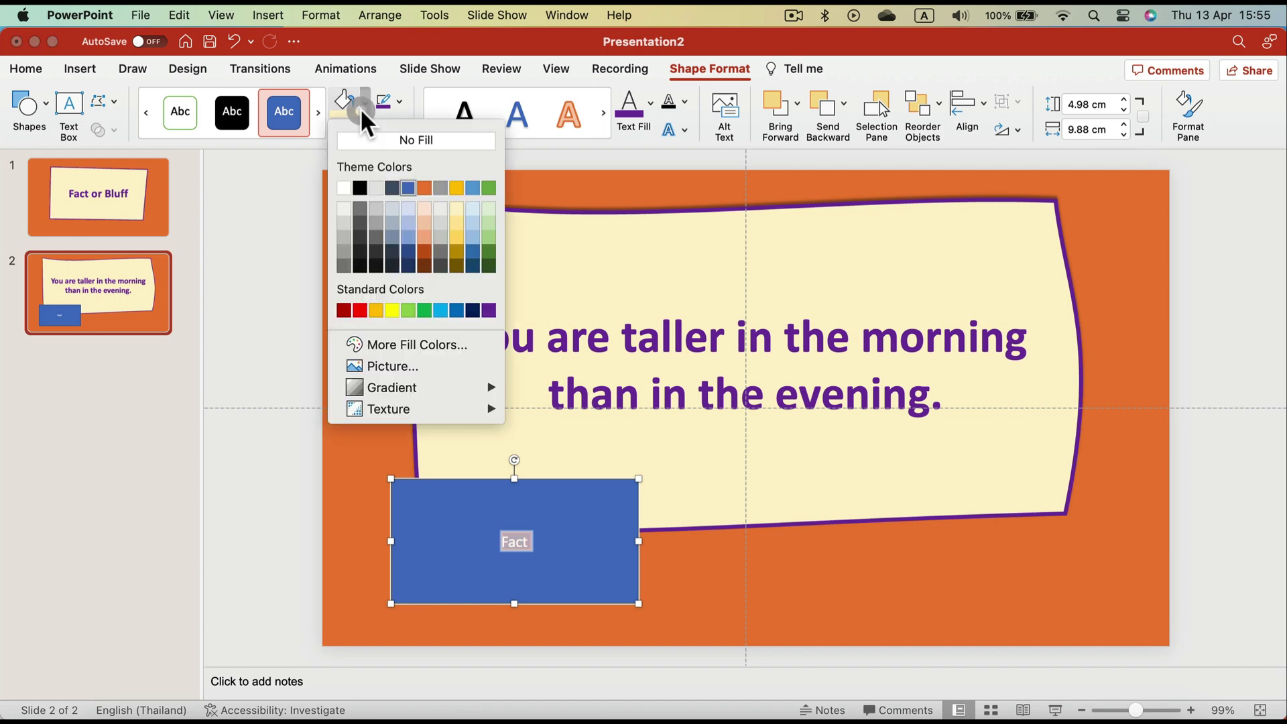
- Fill the Fact box dark green and tilt it slightly clockwise
{"action": "left_click", "coordinate": [490, 252]}
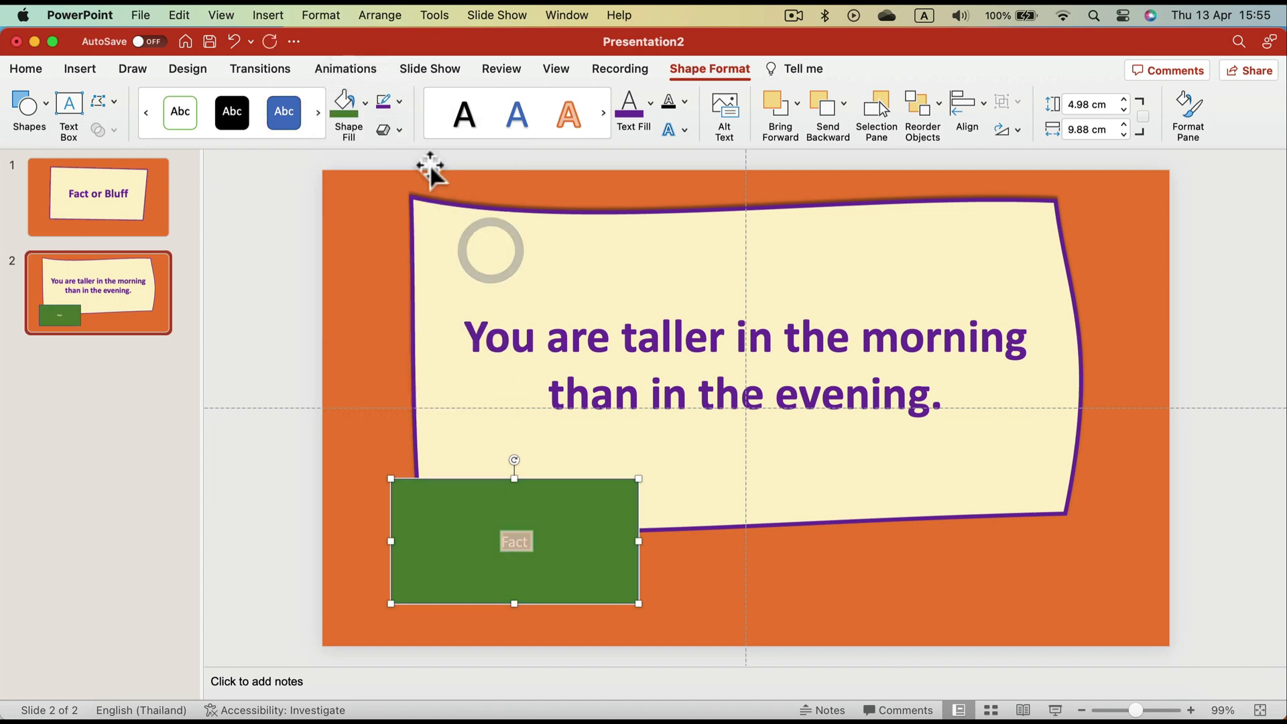
{"action": "left_click", "coordinate": [396, 97]}
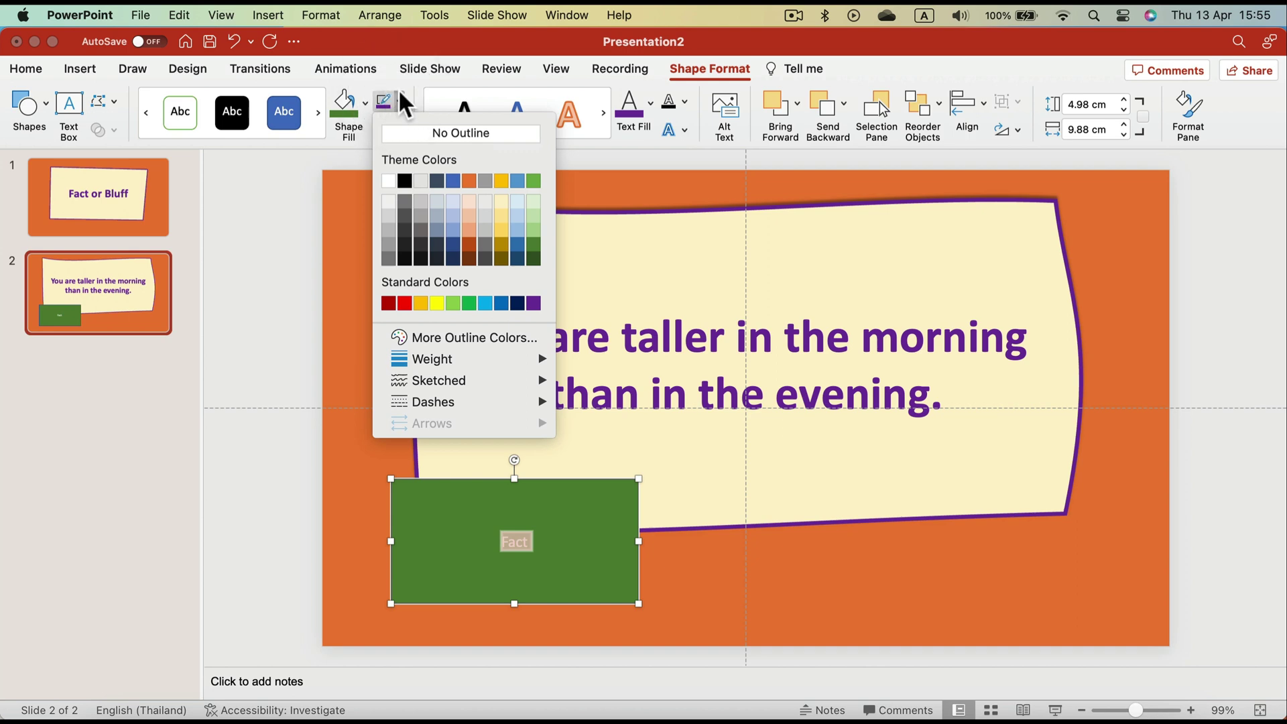
{"action": "left_click", "coordinate": [407, 100]}
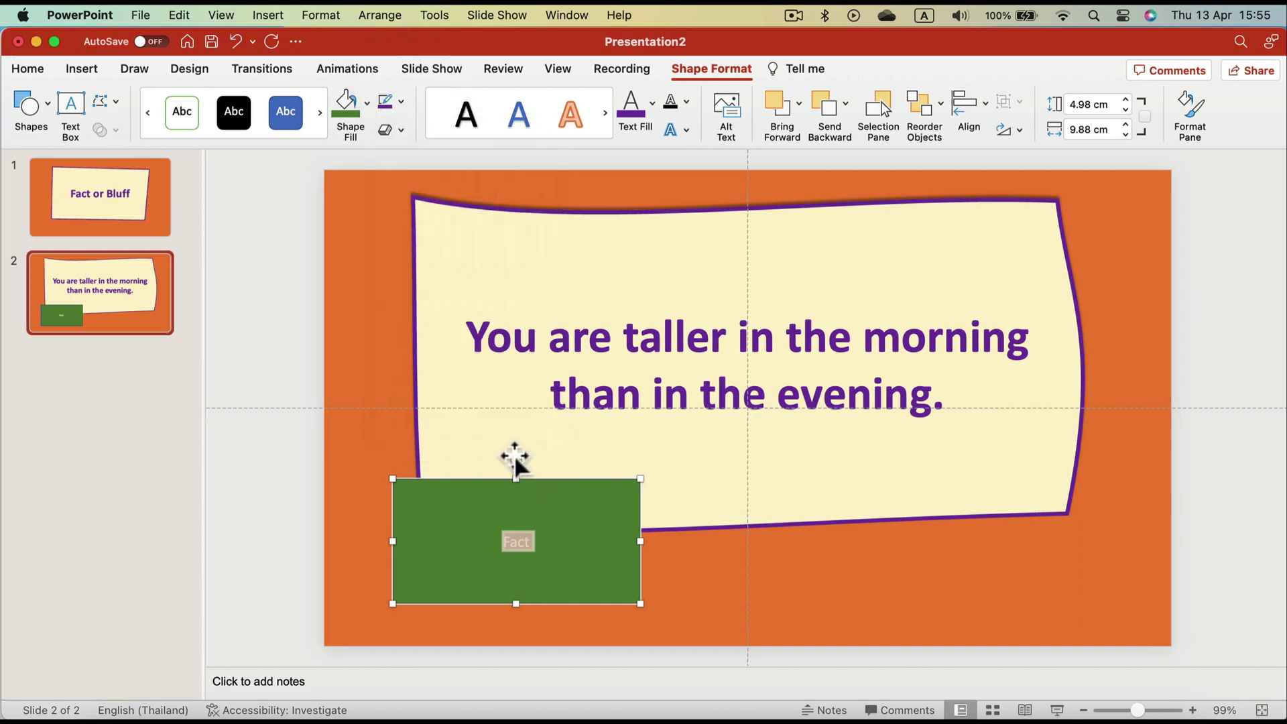
{"action": "left_click_drag", "start_coordinate": [516, 460], "coordinate": [525, 449]}
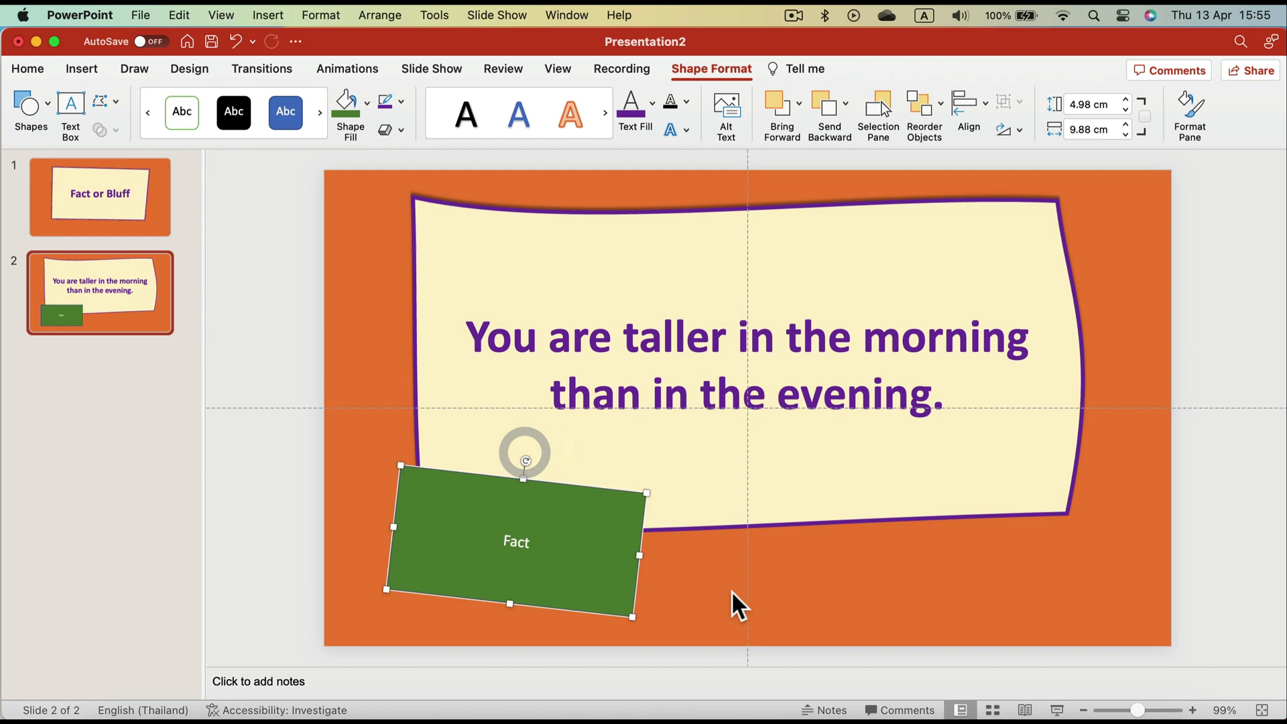
{"action": "double_click", "coordinate": [514, 542]}
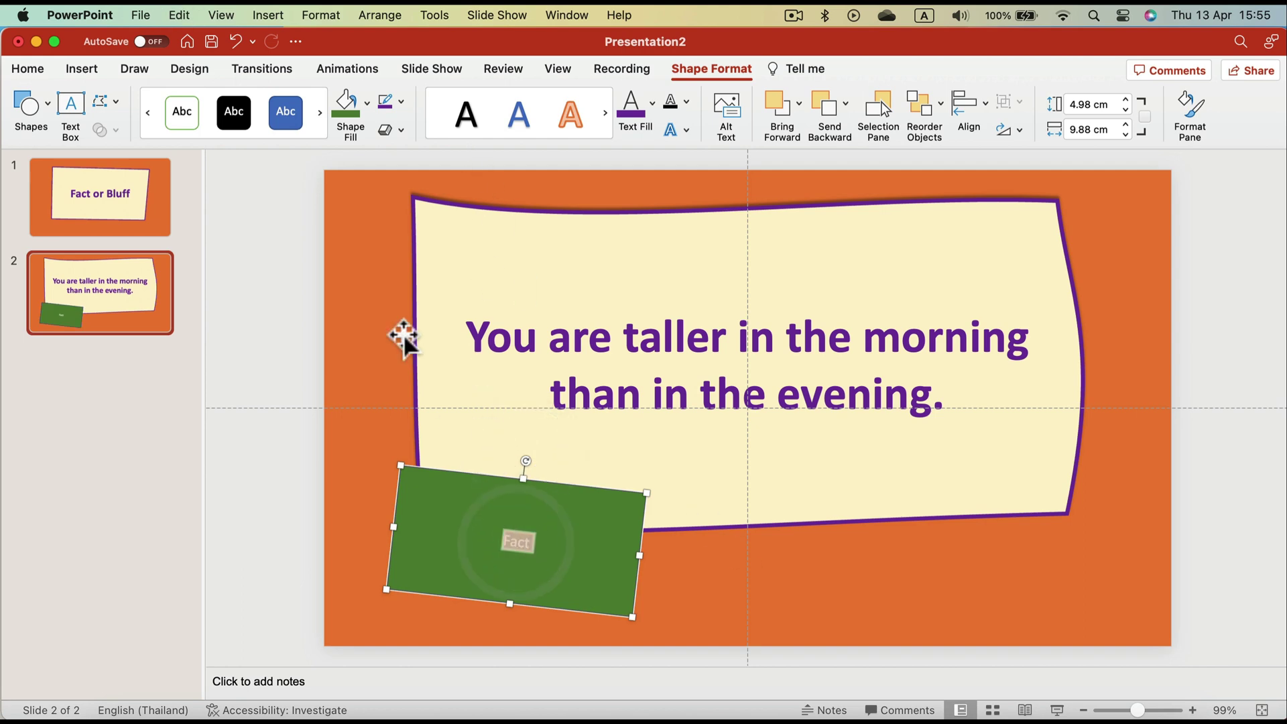
{"action": "left_click", "coordinate": [101, 99]}
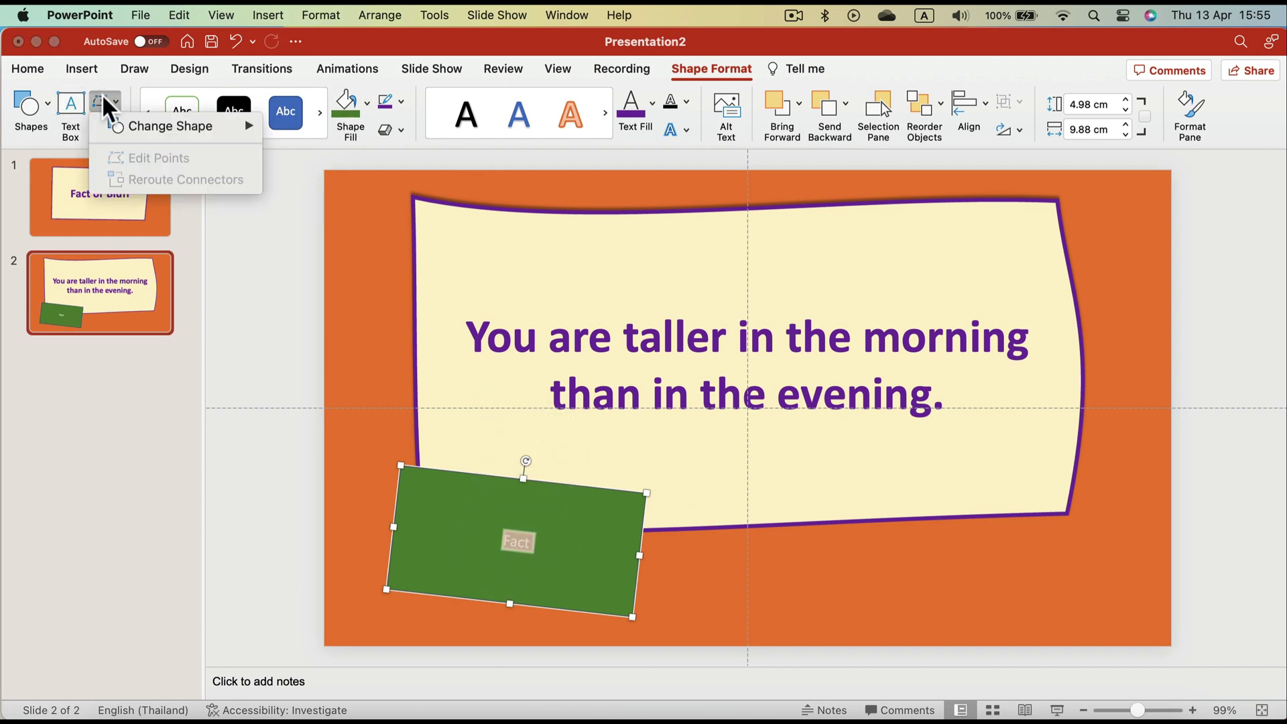
{"action": "left_click", "coordinate": [119, 100]}
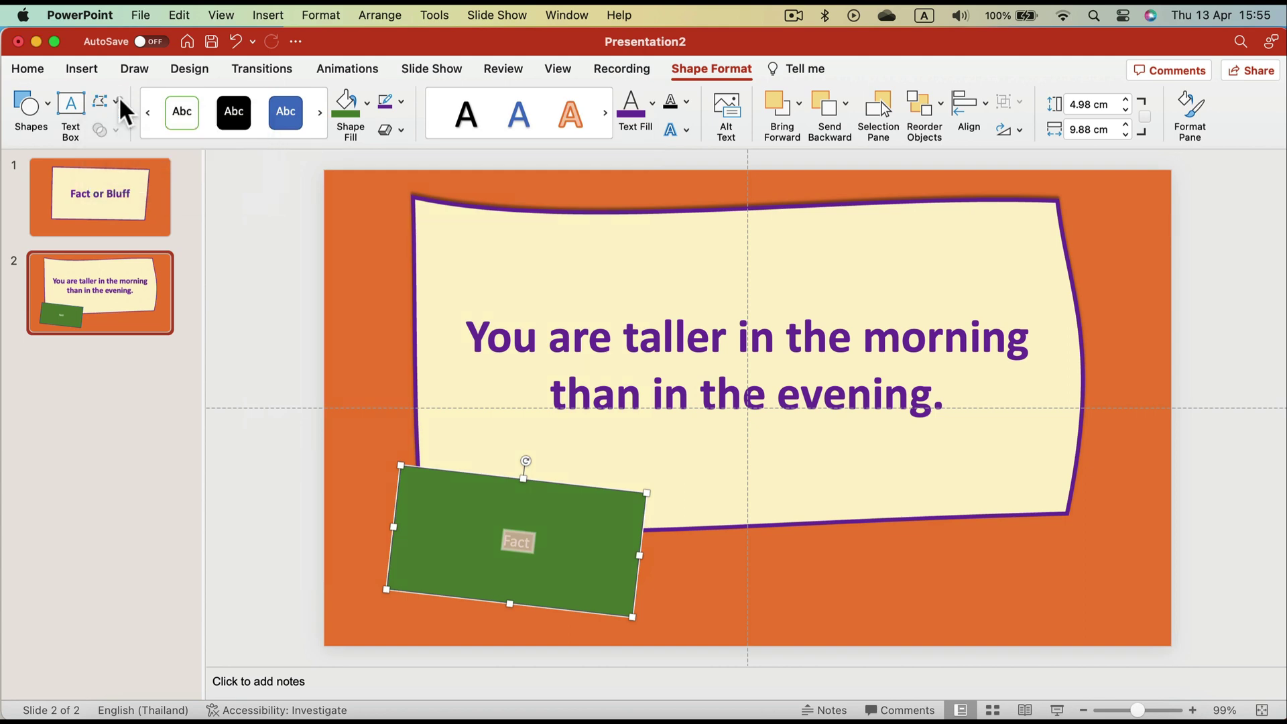
{"action": "left_click", "coordinate": [356, 412]}
{"action": "left_click", "coordinate": [440, 523]}
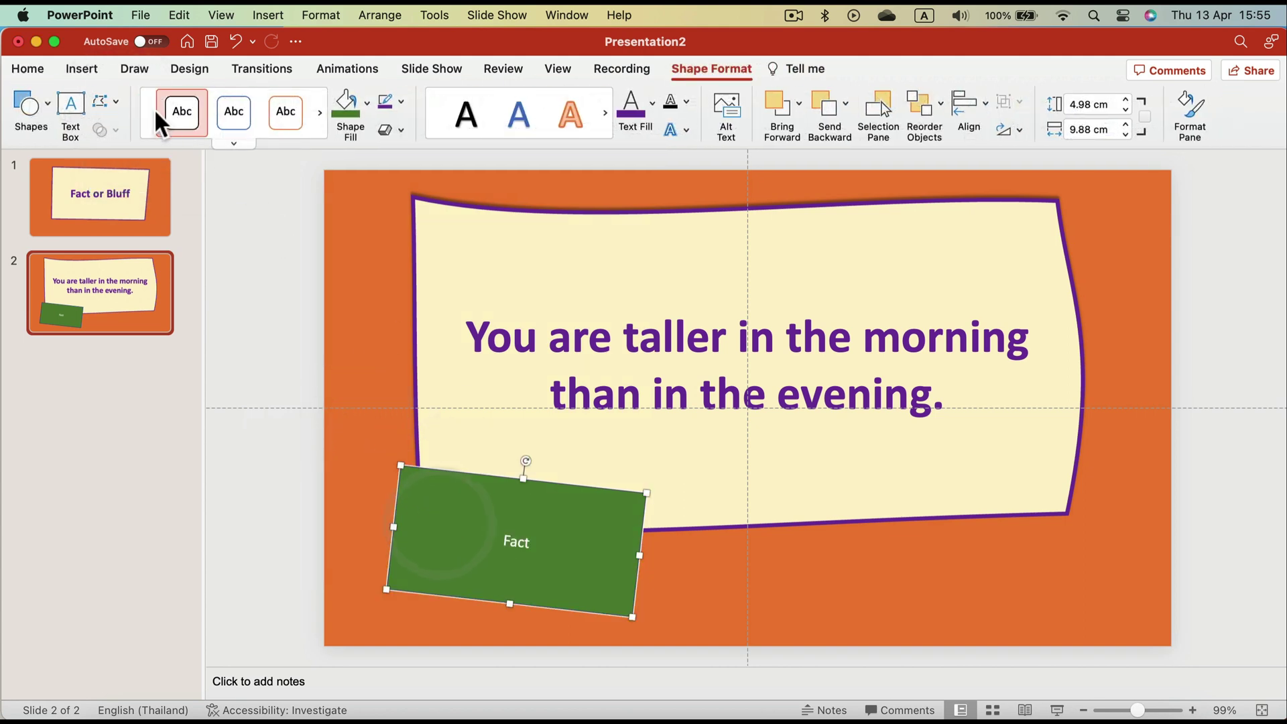
- Edit the Fact box's points, bending its top edge and stretching its bottom-left corner and left edge
{"action": "left_click", "coordinate": [108, 98]}
{"action": "left_click", "coordinate": [119, 158]}
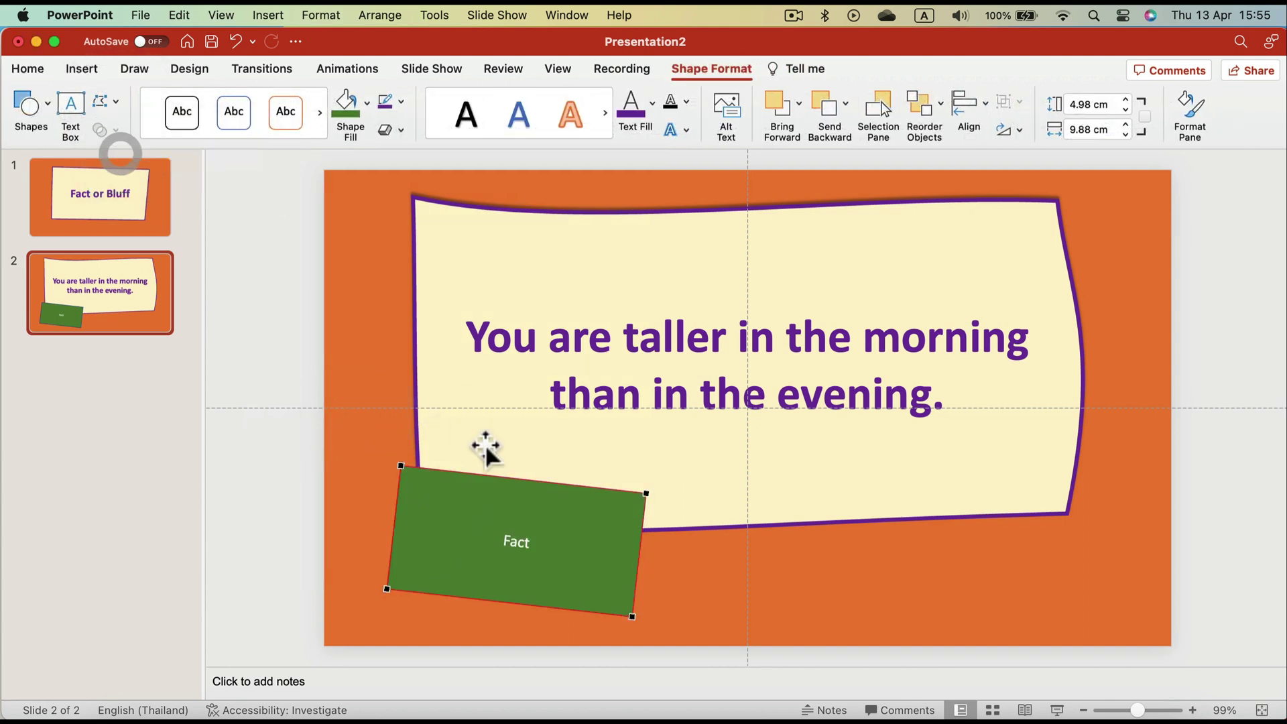
{"action": "left_click", "coordinate": [646, 483]}
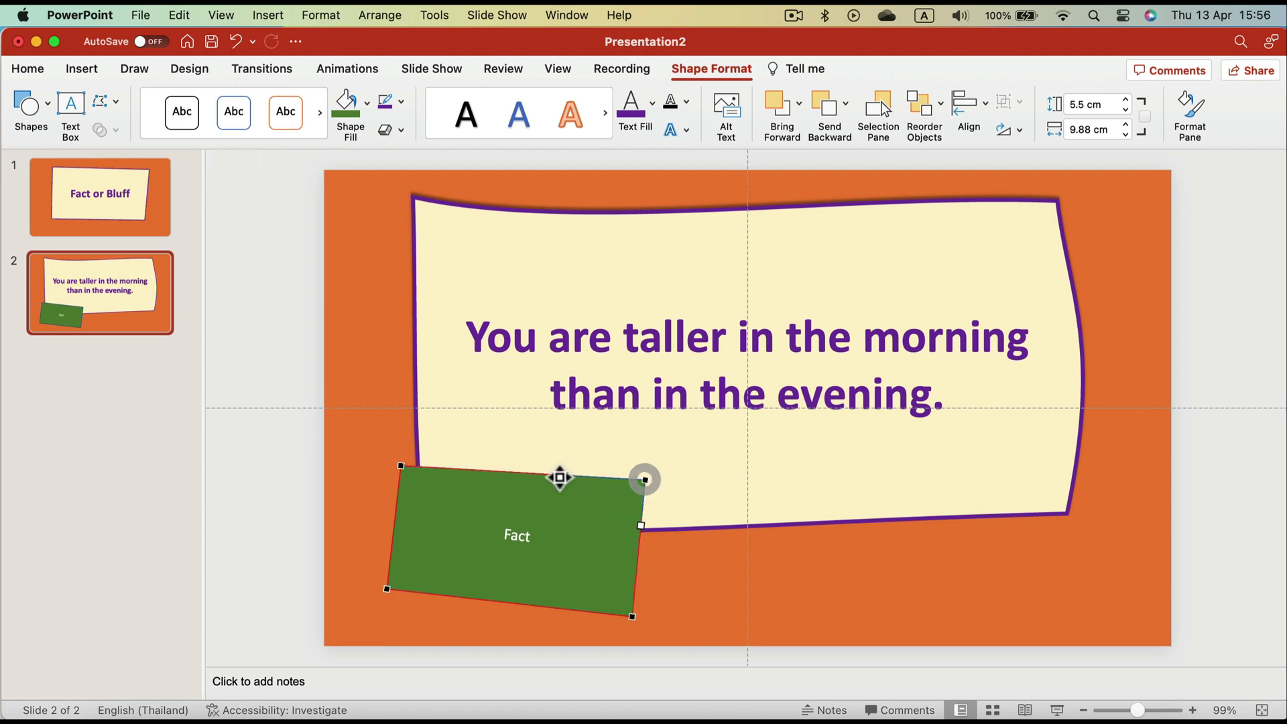
{"action": "left_click_drag", "start_coordinate": [563, 477], "coordinate": [558, 461]}
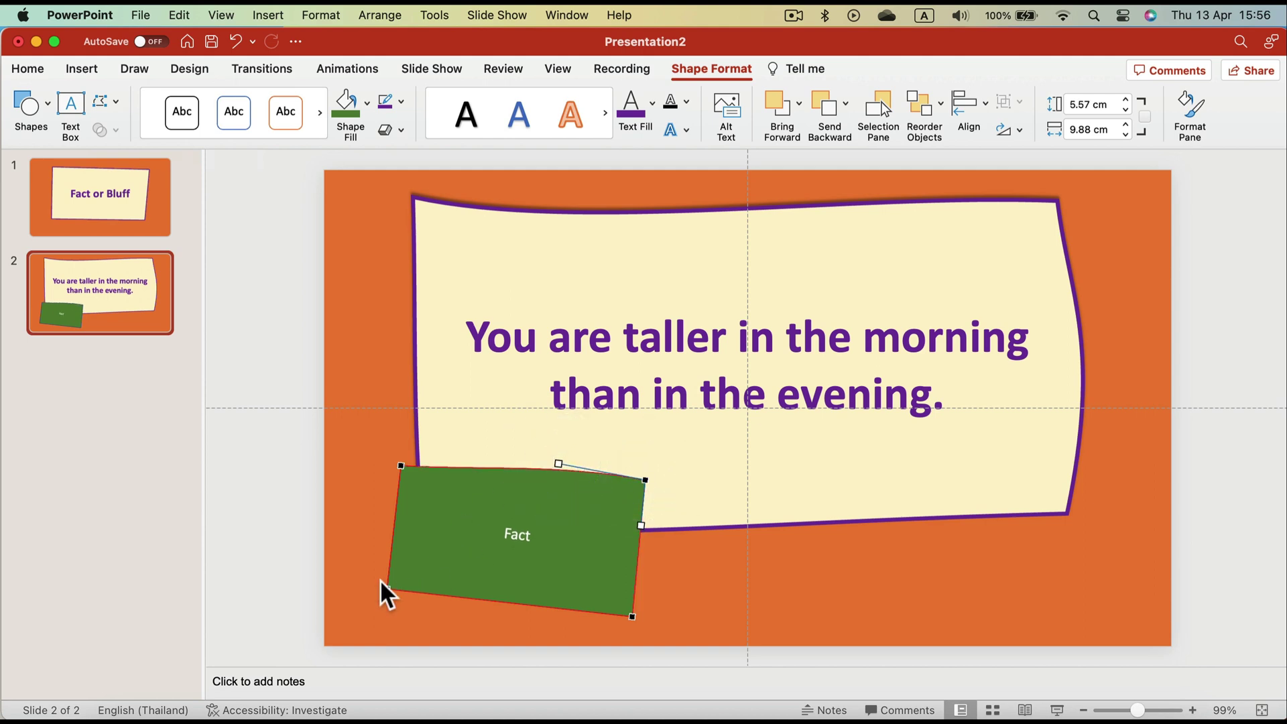
{"action": "left_click_drag", "start_coordinate": [387, 590], "coordinate": [397, 604]}
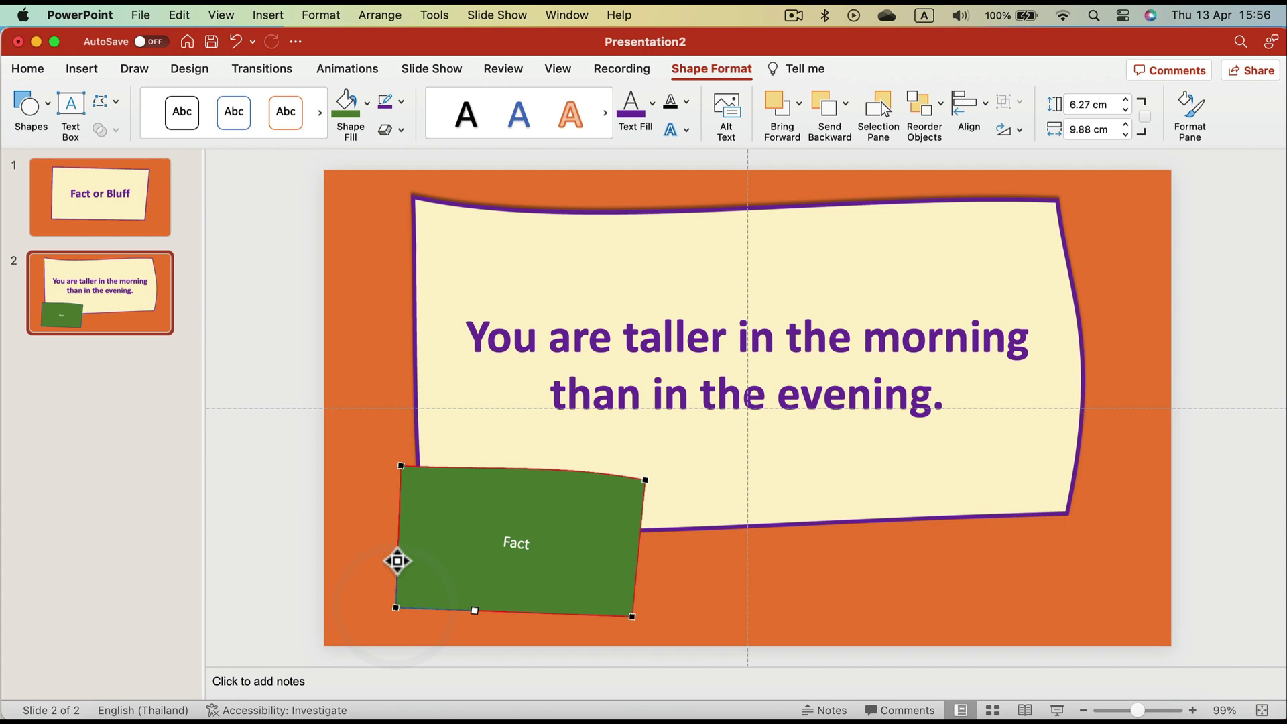
{"action": "left_click_drag", "start_coordinate": [397, 561], "coordinate": [389, 557]}
{"action": "left_click", "coordinate": [351, 508]}
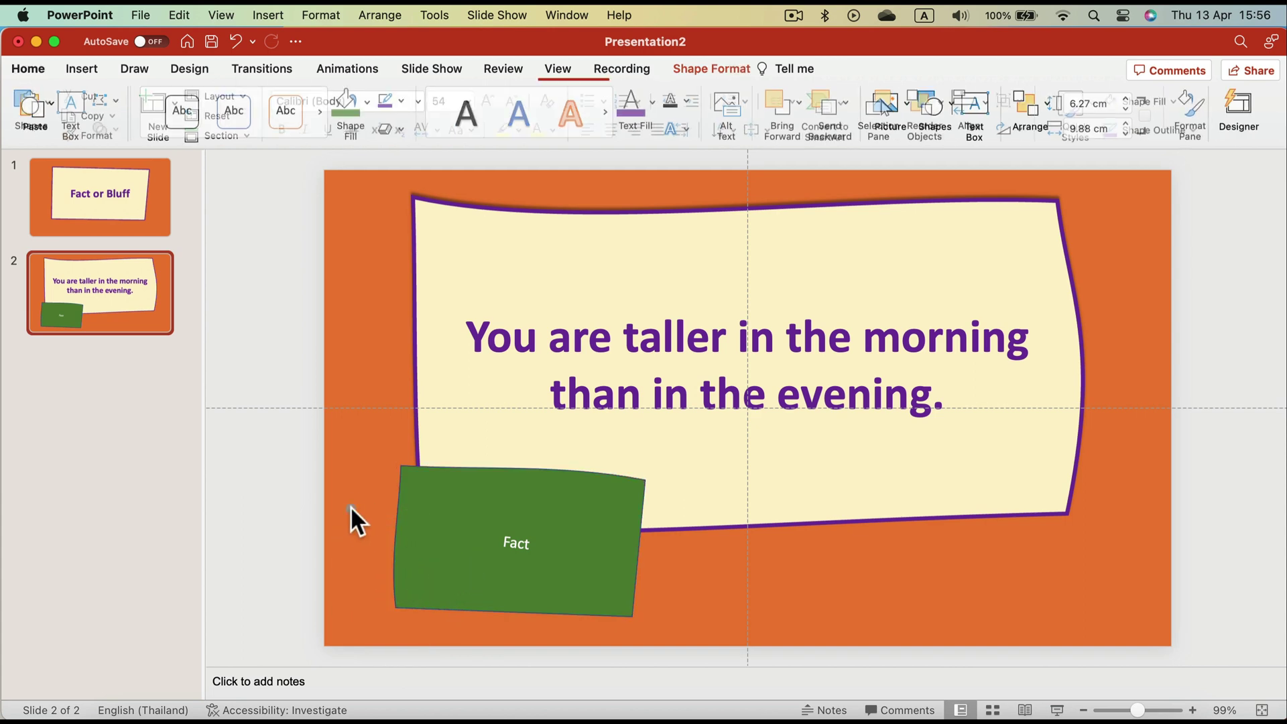
{"action": "left_click", "coordinate": [511, 542]}
- Make the Fact label bold at 54 pt
{"action": "key", "text": "super+a"}
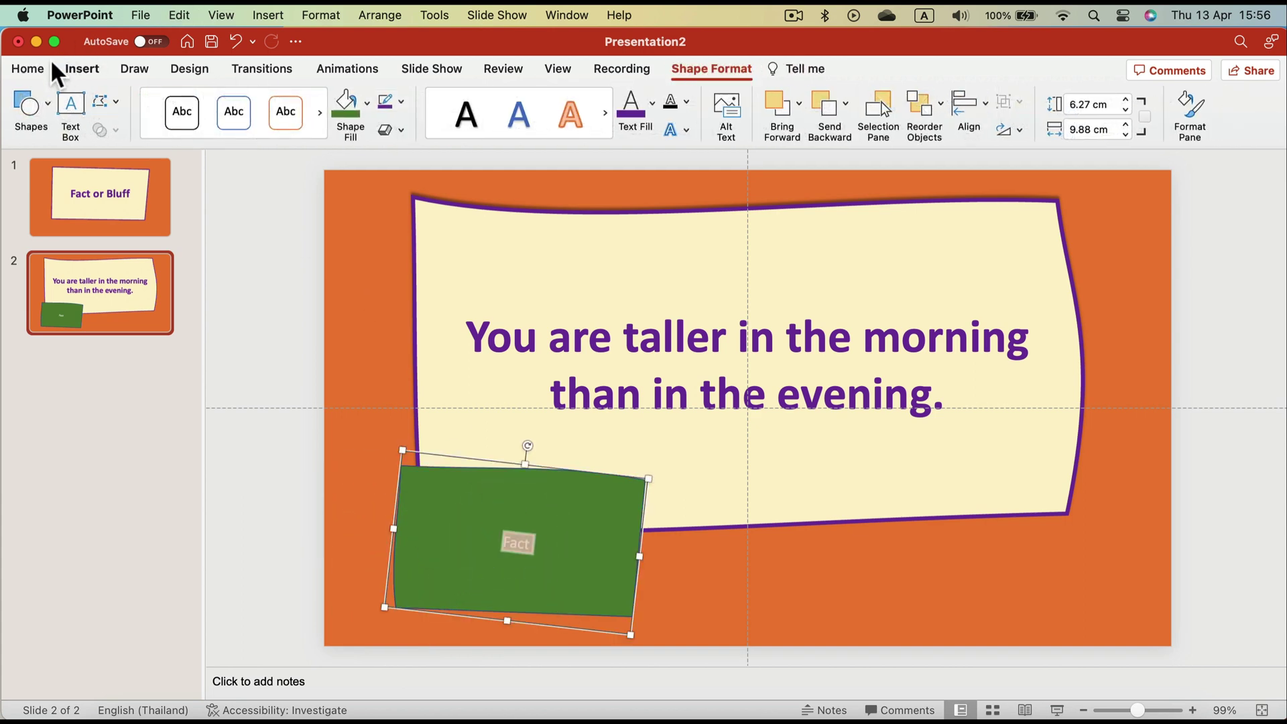
{"action": "left_click", "coordinate": [34, 68]}
{"action": "double_click", "coordinate": [480, 103]}
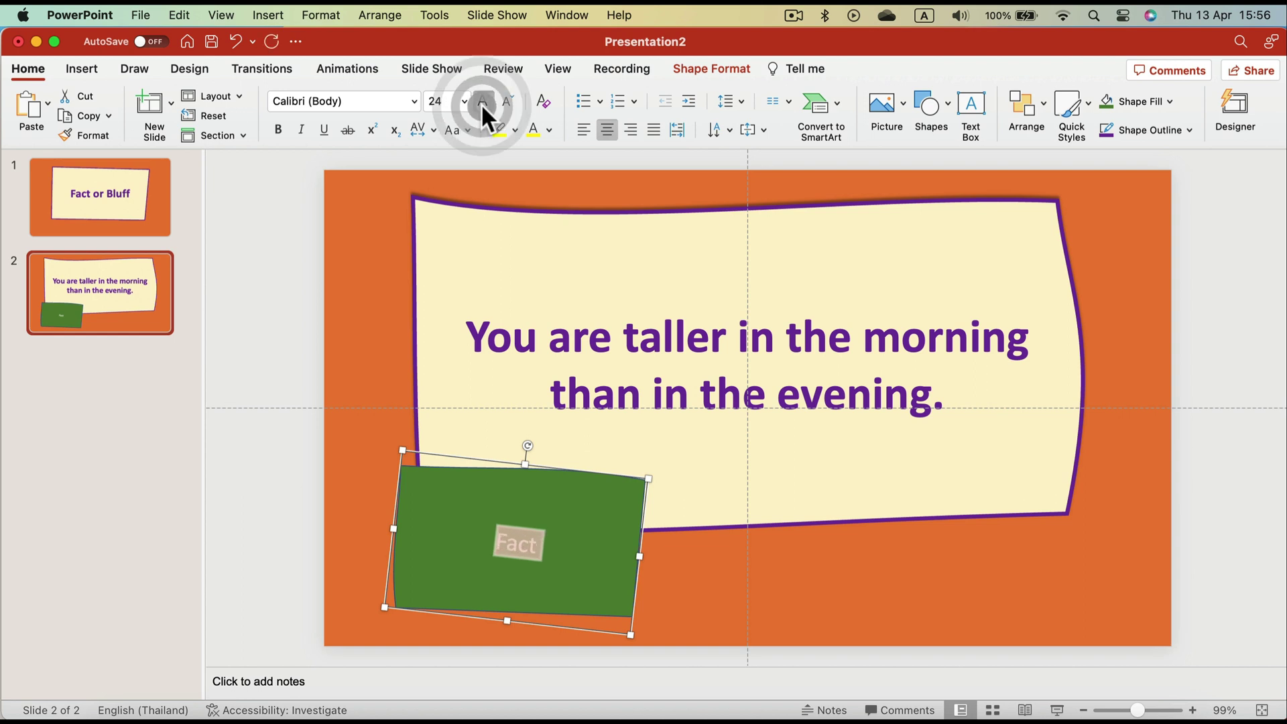
{"action": "double_click", "coordinate": [480, 103]}
{"action": "double_click", "coordinate": [481, 103]}
{"action": "left_click", "coordinate": [480, 103]}
{"action": "double_click", "coordinate": [480, 103]}
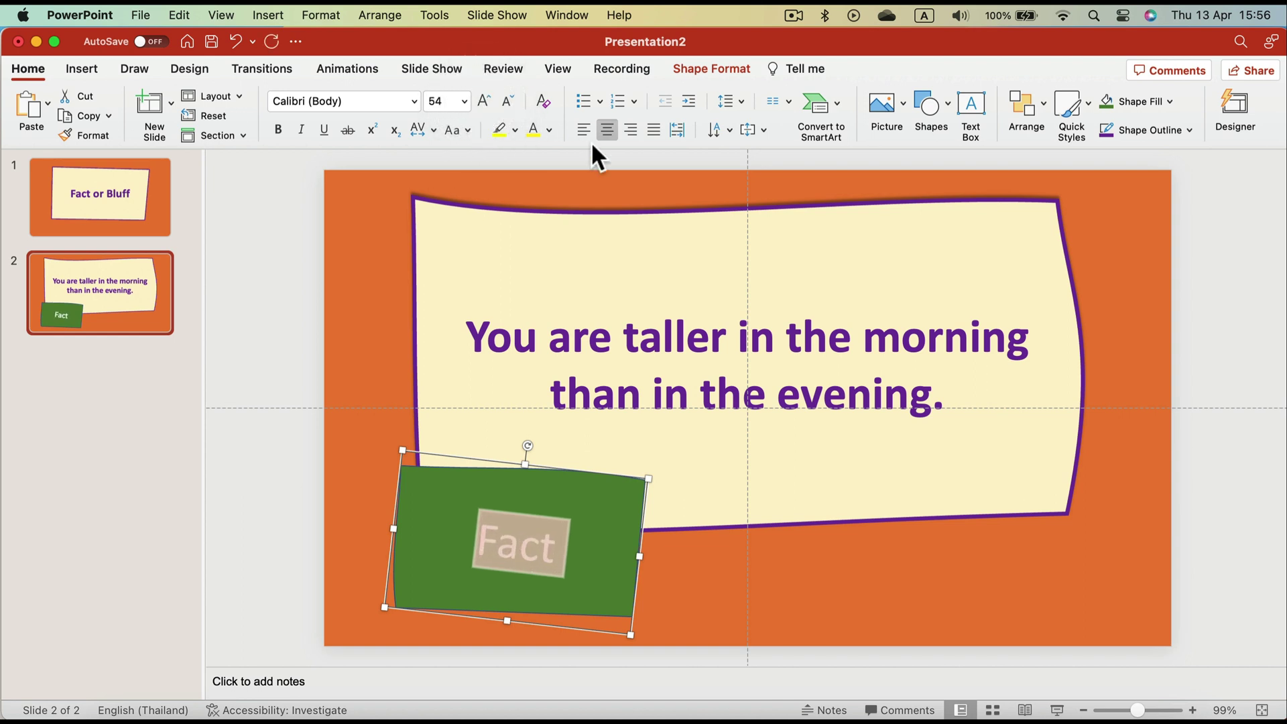
{"action": "left_click", "coordinate": [550, 130]}
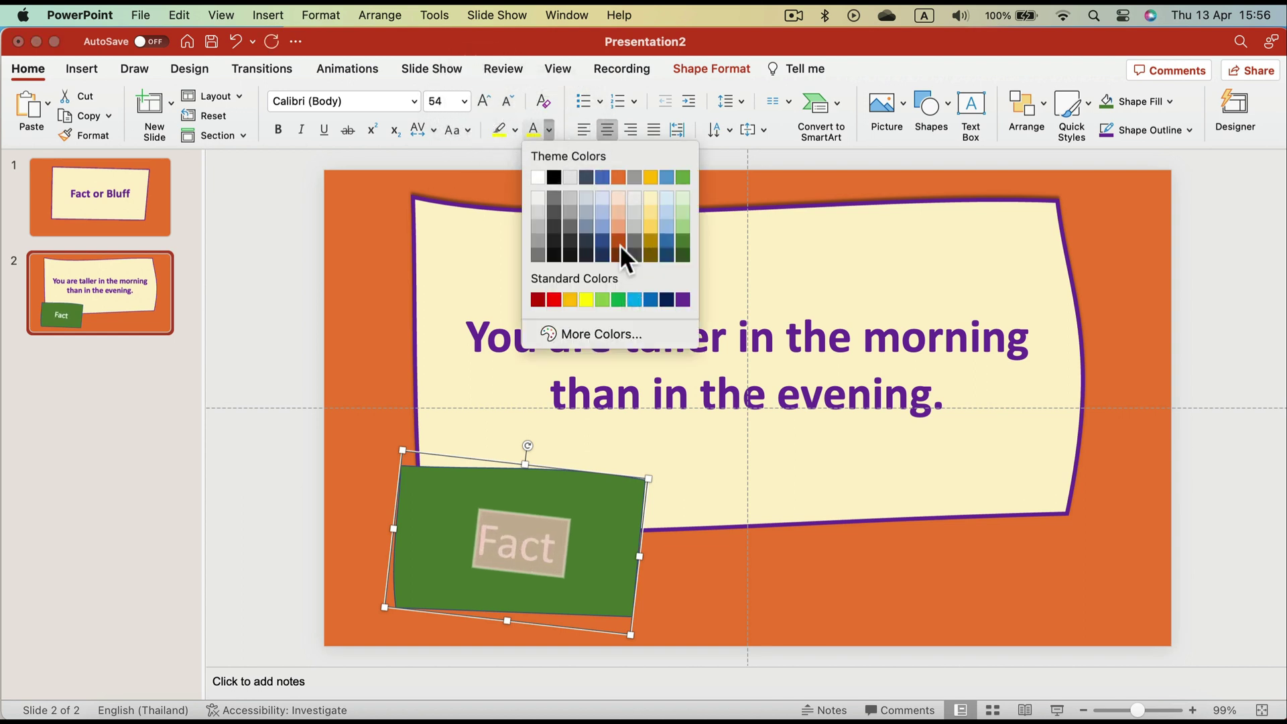
{"action": "left_click", "coordinate": [676, 197]}
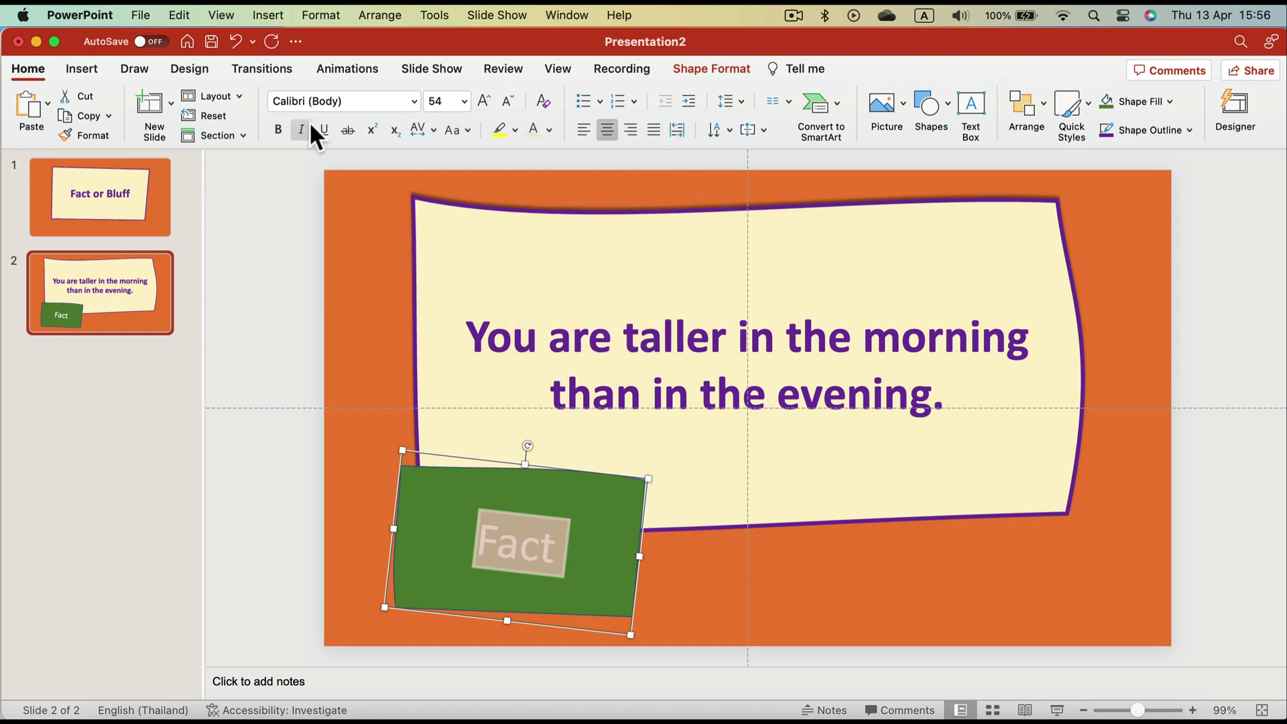
{"action": "left_click", "coordinate": [281, 128]}
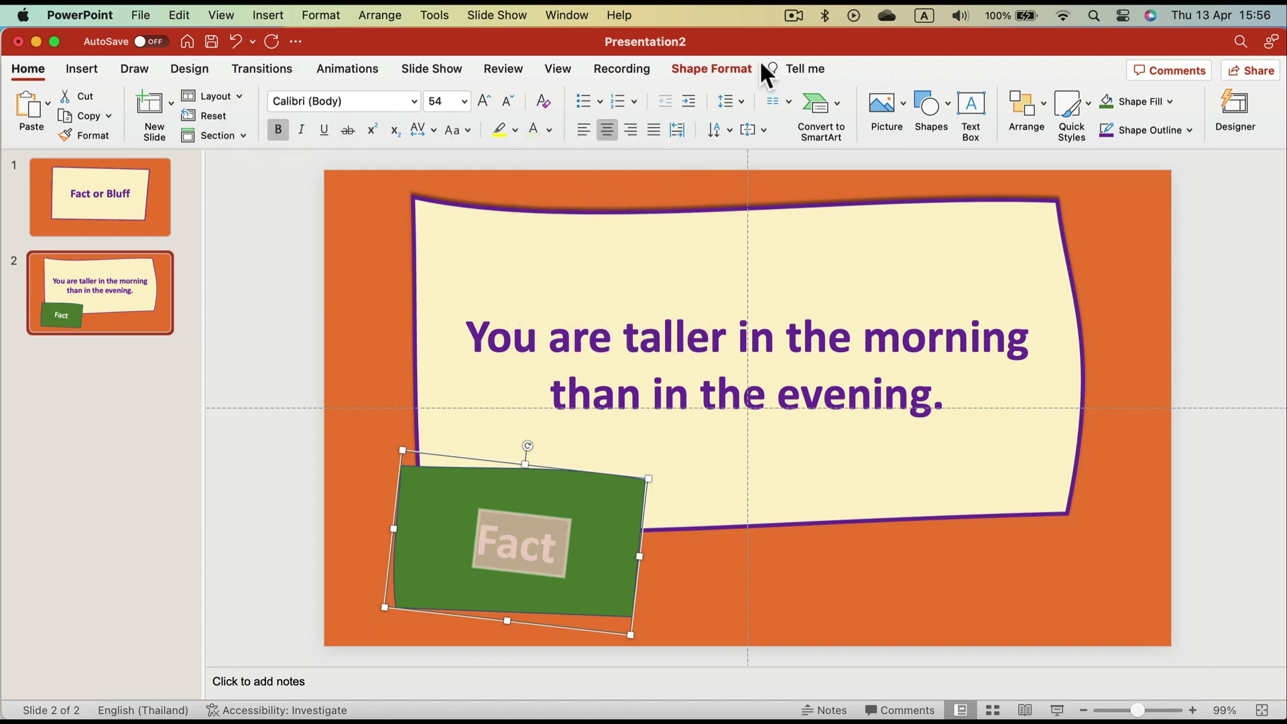
- Give the Fact box a 4½ pt pale green outline
{"action": "left_click", "coordinate": [731, 69]}
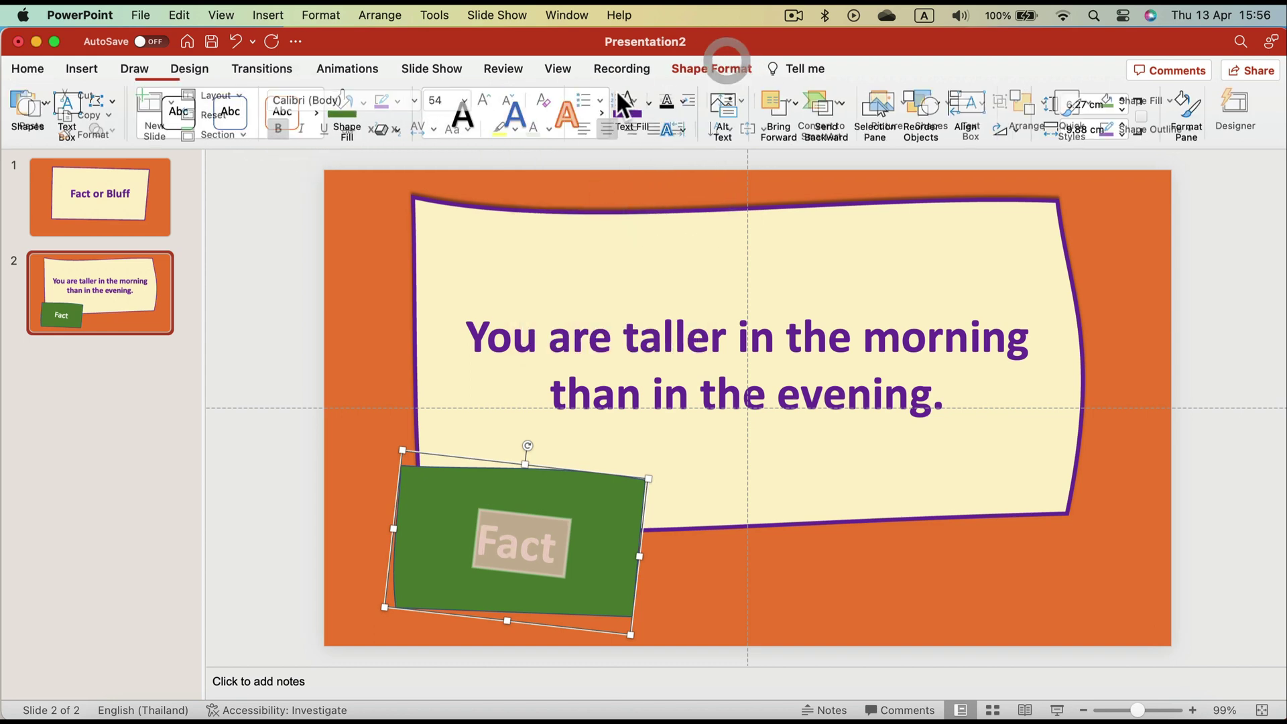
{"action": "left_click", "coordinate": [394, 102]}
{"action": "mouse_move", "coordinate": [485, 375]}
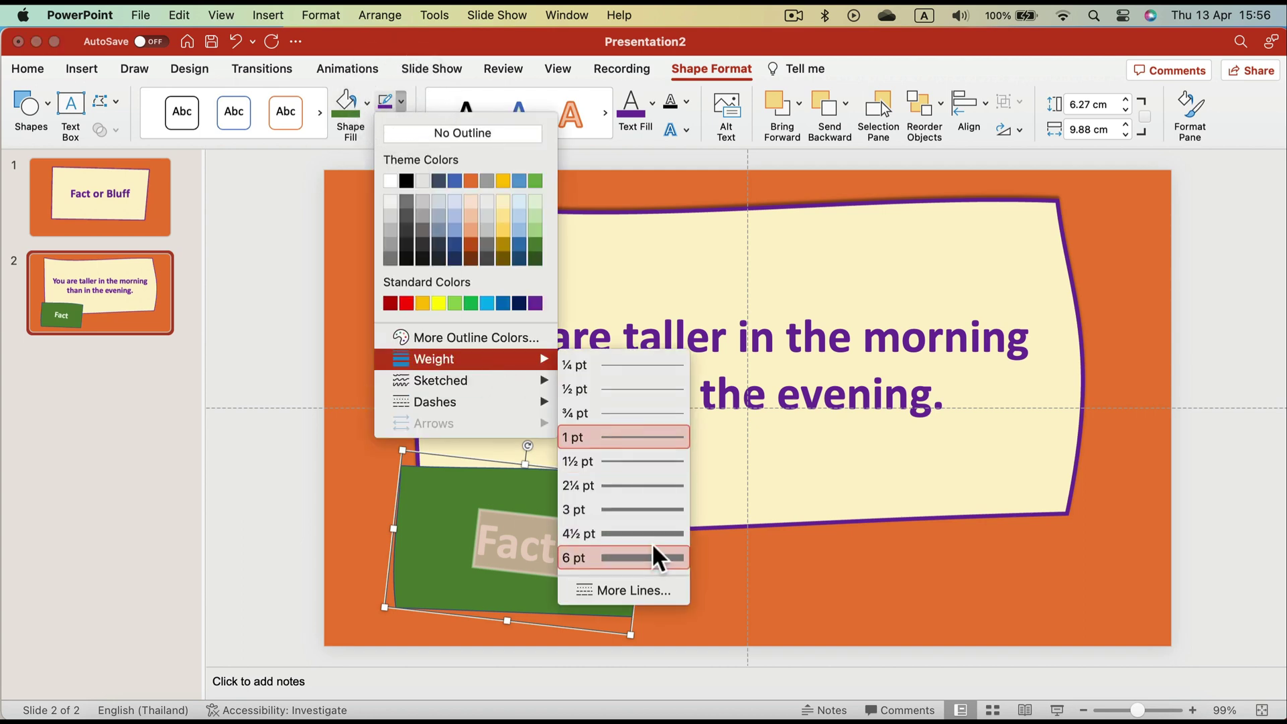
{"action": "left_click", "coordinate": [654, 534]}
{"action": "left_click", "coordinate": [394, 129]}
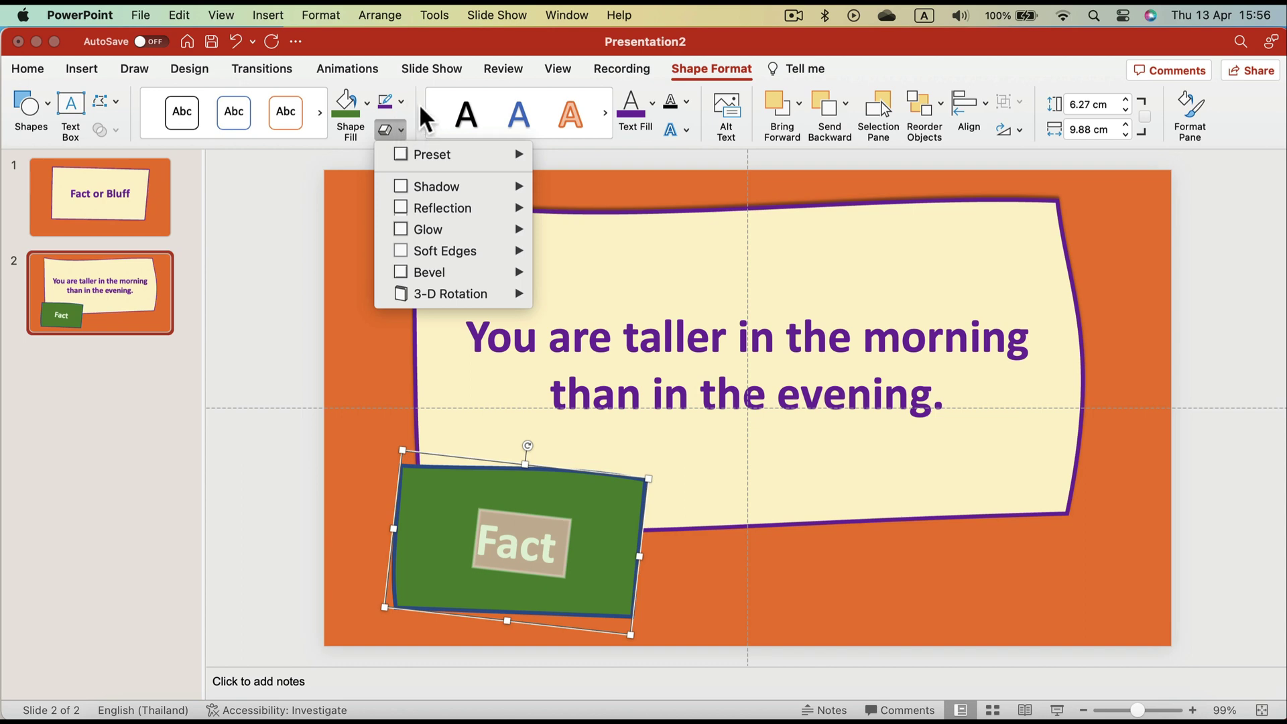
{"action": "left_click", "coordinate": [413, 99]}
{"action": "left_click", "coordinate": [392, 93]}
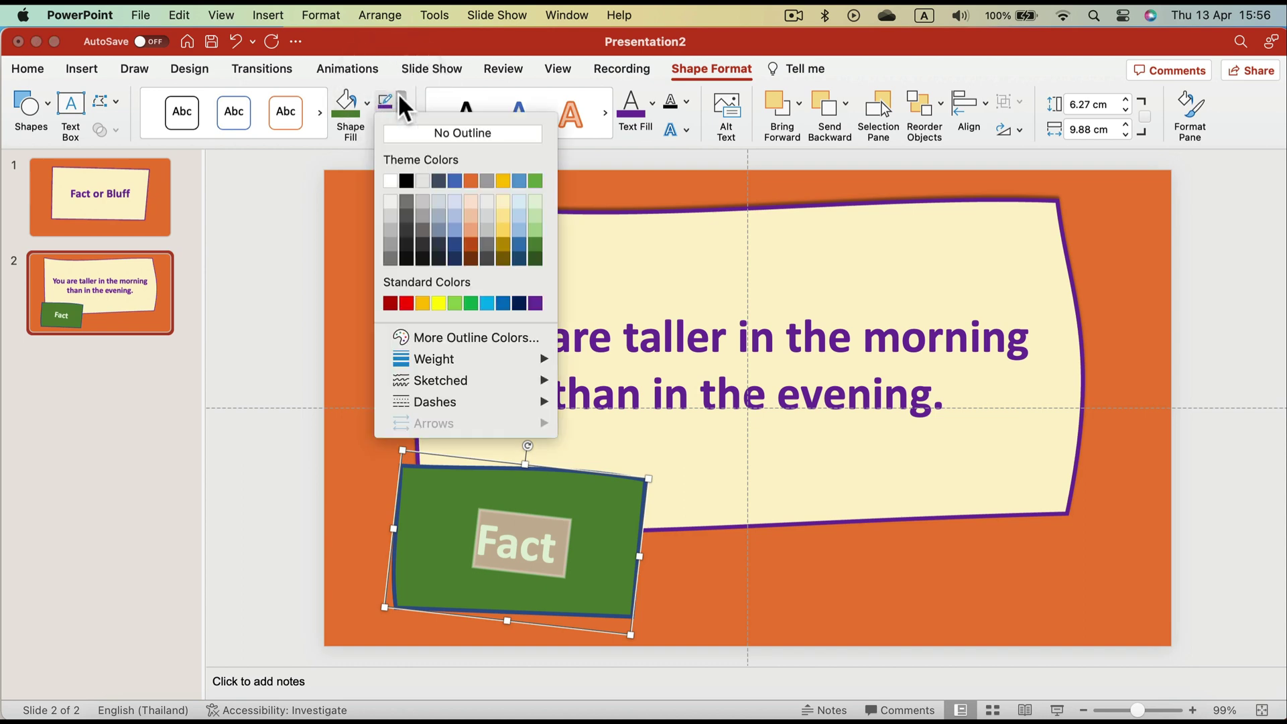
{"action": "left_click", "coordinate": [535, 202]}
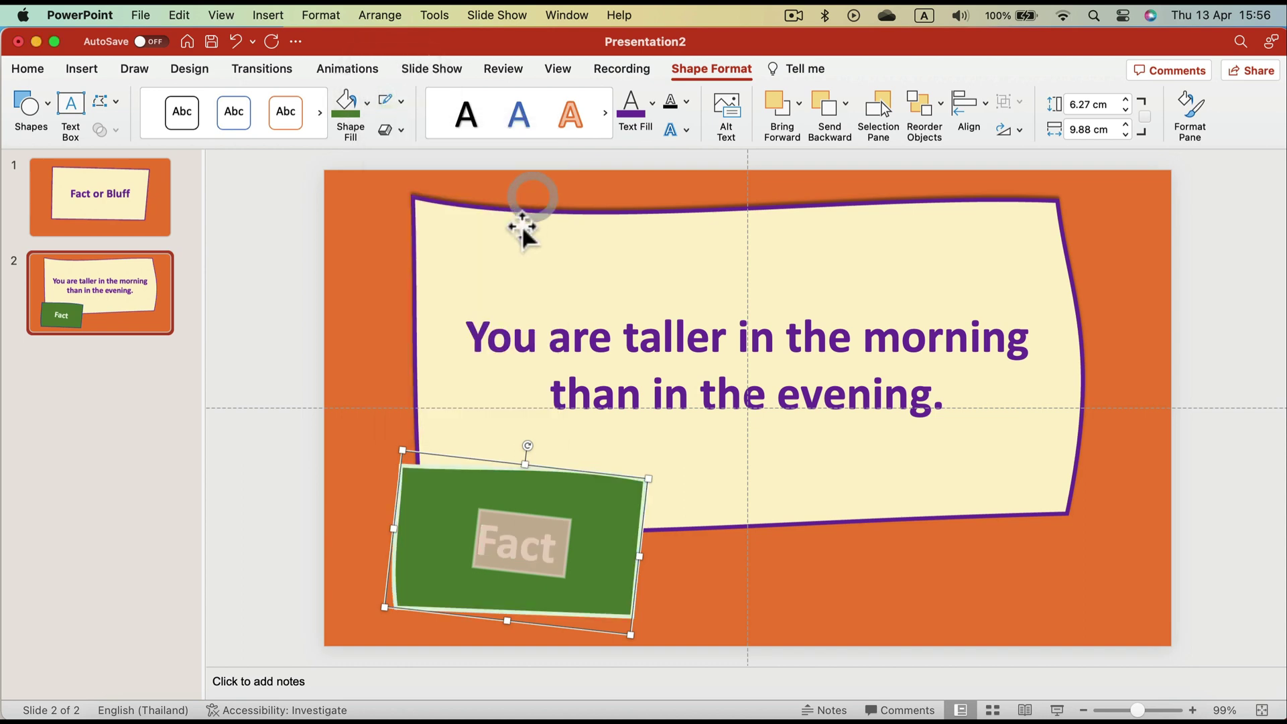
- Tilt the Fact box so it rises to the right and place it at the bottom-left
{"action": "left_click", "coordinate": [366, 333]}
{"action": "left_click", "coordinate": [608, 540]}
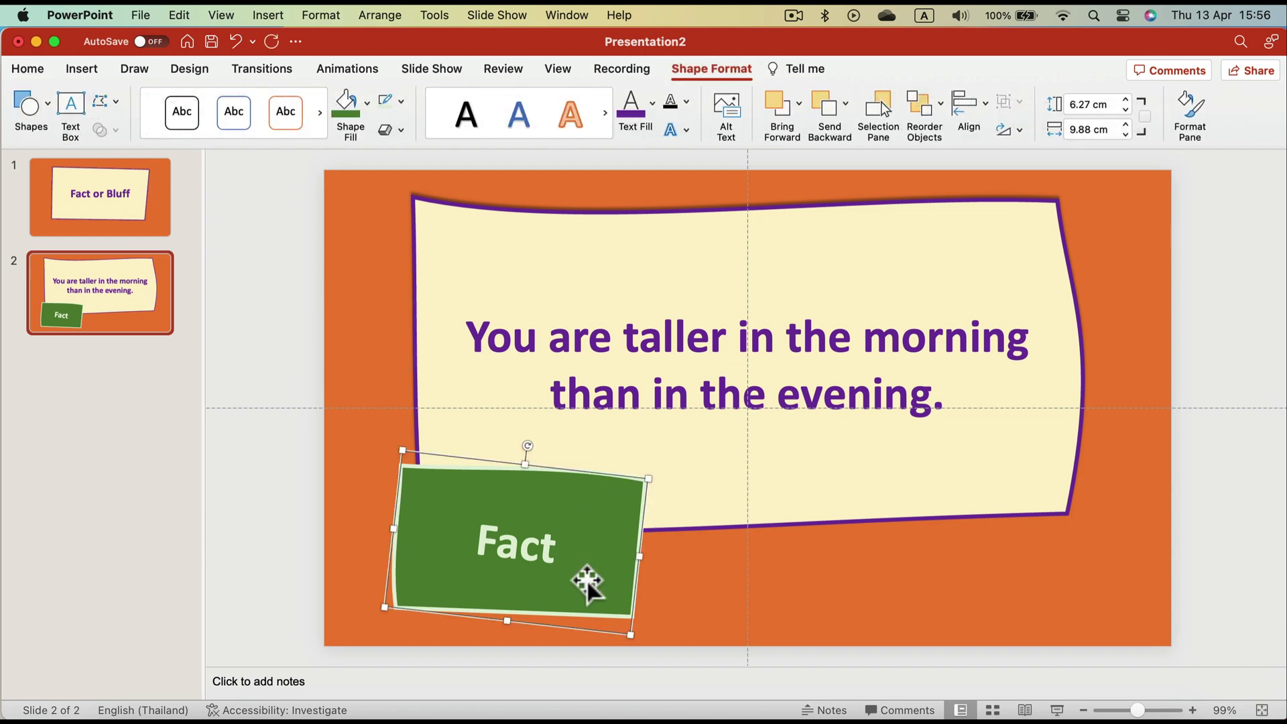
{"action": "left_click_drag", "start_coordinate": [614, 551], "coordinate": [597, 540]}
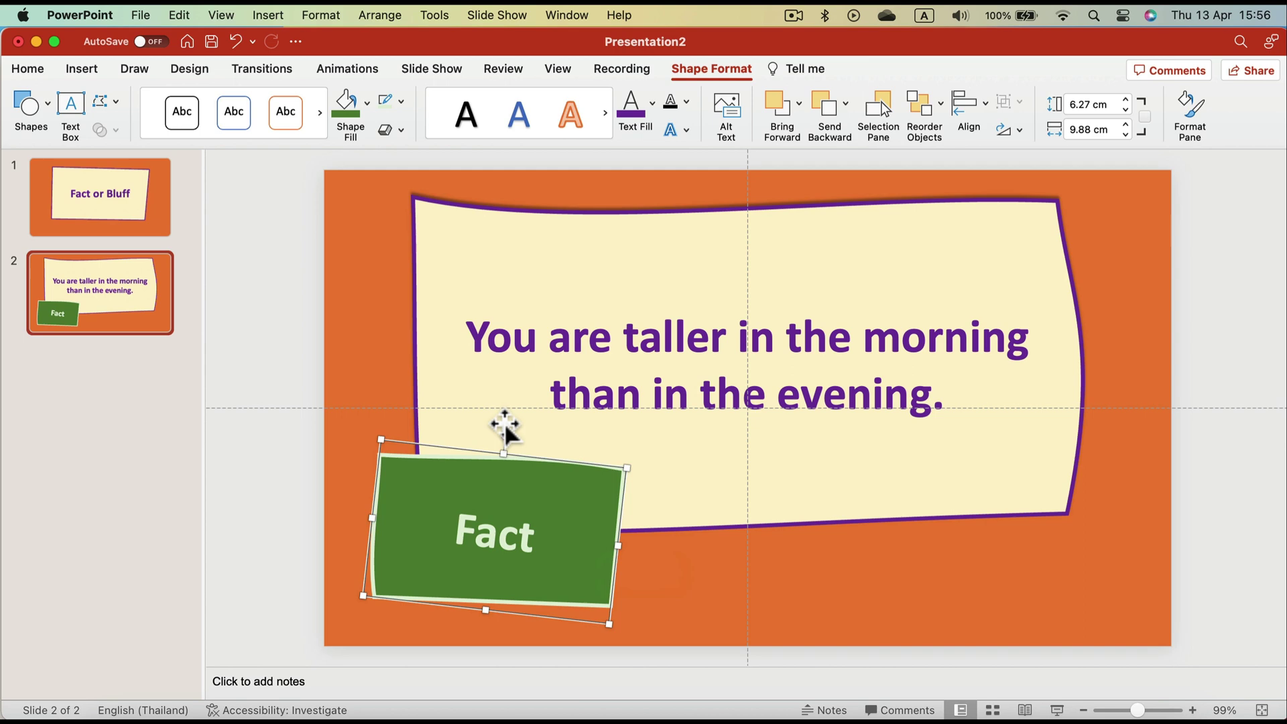
{"action": "left_click_drag", "start_coordinate": [506, 429], "coordinate": [465, 416]}
{"action": "left_click_drag", "start_coordinate": [534, 516], "coordinate": [815, 532]}
- Duplicate the Fact box, tilt the copy the opposite way, relabel it 'Bluff' and move it bottom-right
{"action": "key", "text": "super+v"}
{"action": "left_click_drag", "start_coordinate": [742, 423], "coordinate": [797, 414]}
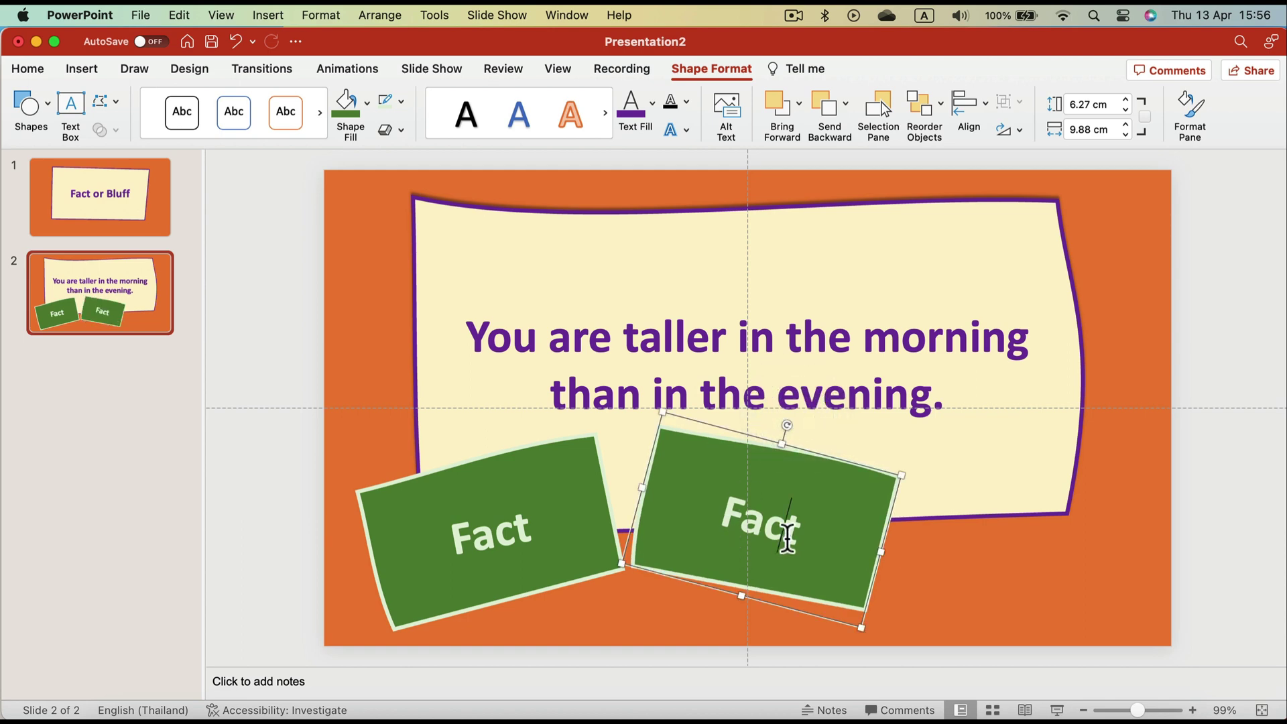
{"action": "left_click_drag", "start_coordinate": [793, 529], "coordinate": [664, 498]}
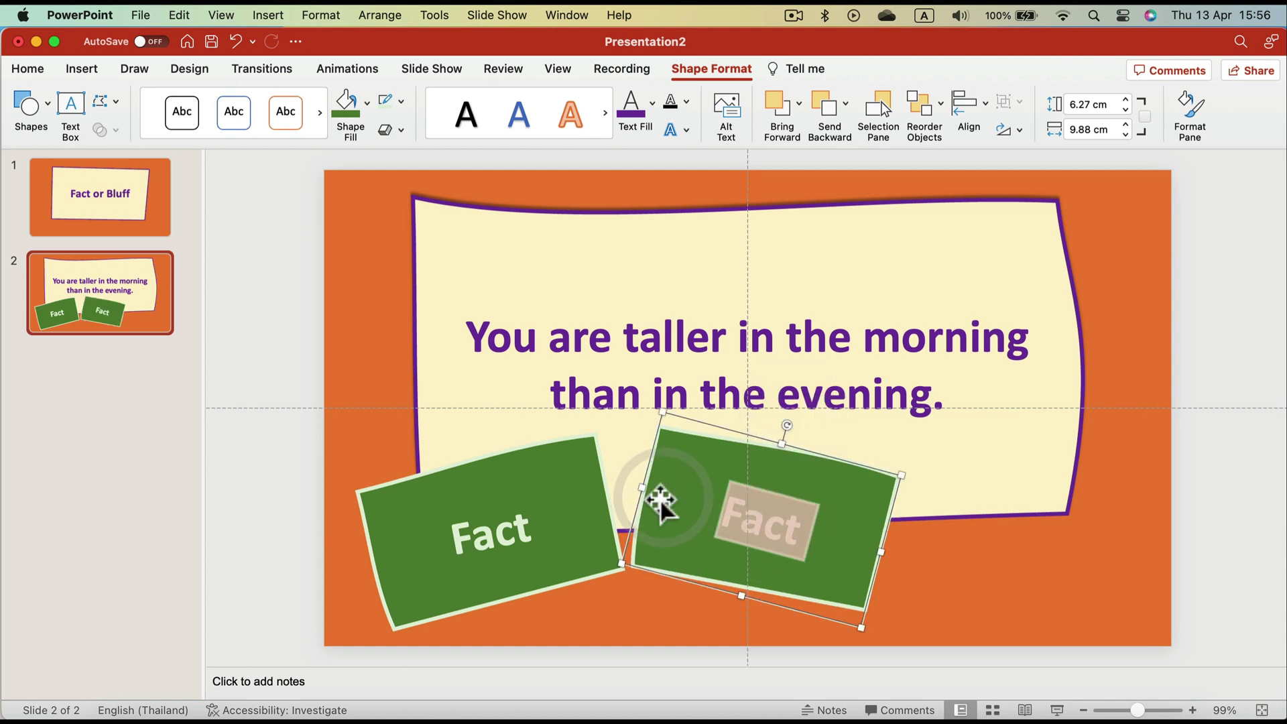
{"action": "type", "text": "Bluff"}
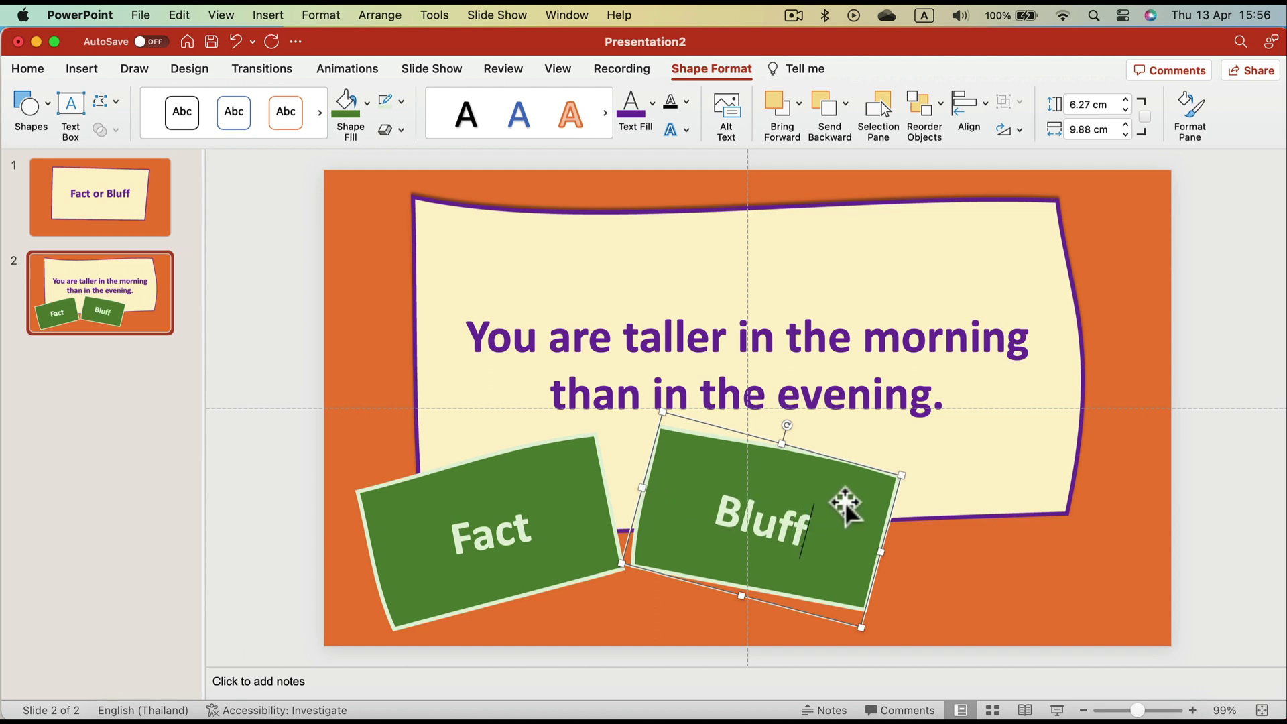
{"action": "left_click_drag", "start_coordinate": [846, 507], "coordinate": [1082, 506]}
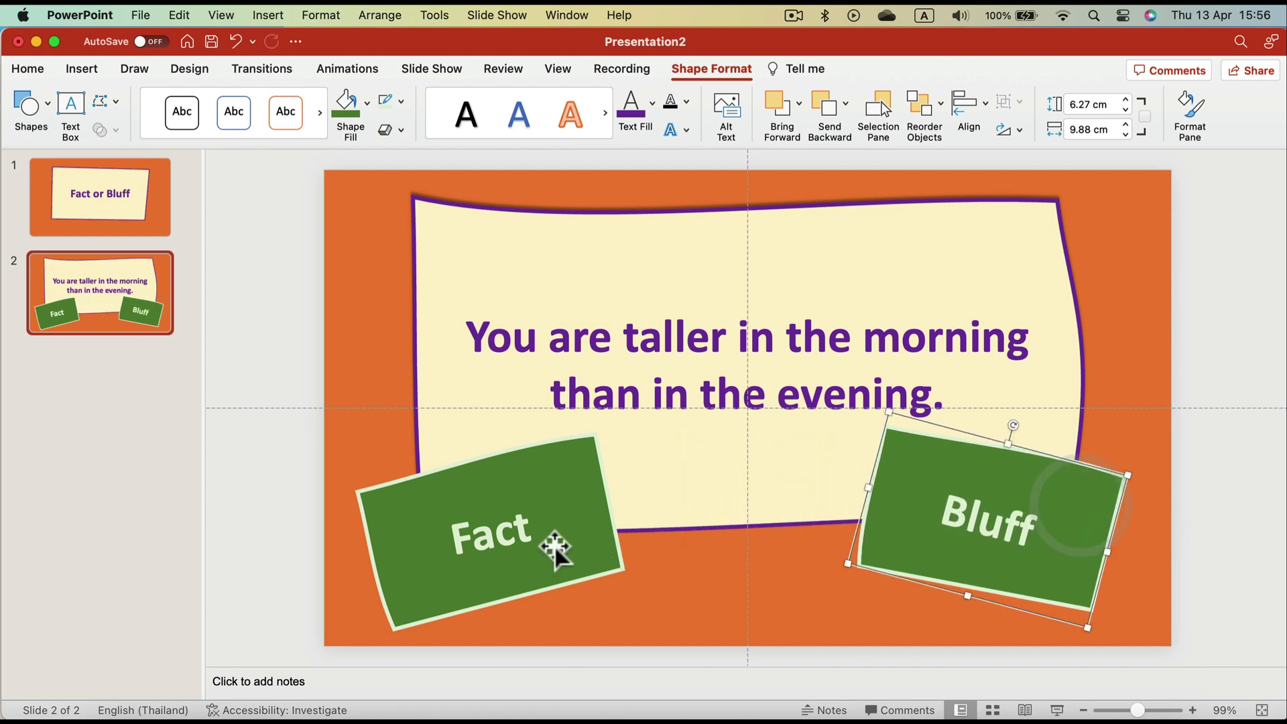
{"action": "left_click", "coordinate": [557, 545], "text": "shift"}
{"action": "left_click_drag", "start_coordinate": [1040, 563], "coordinate": [1051, 557]}
- Fill the Bluff box on its own with dark red
{"action": "left_click", "coordinate": [1210, 446]}
{"action": "left_click", "coordinate": [1093, 494]}
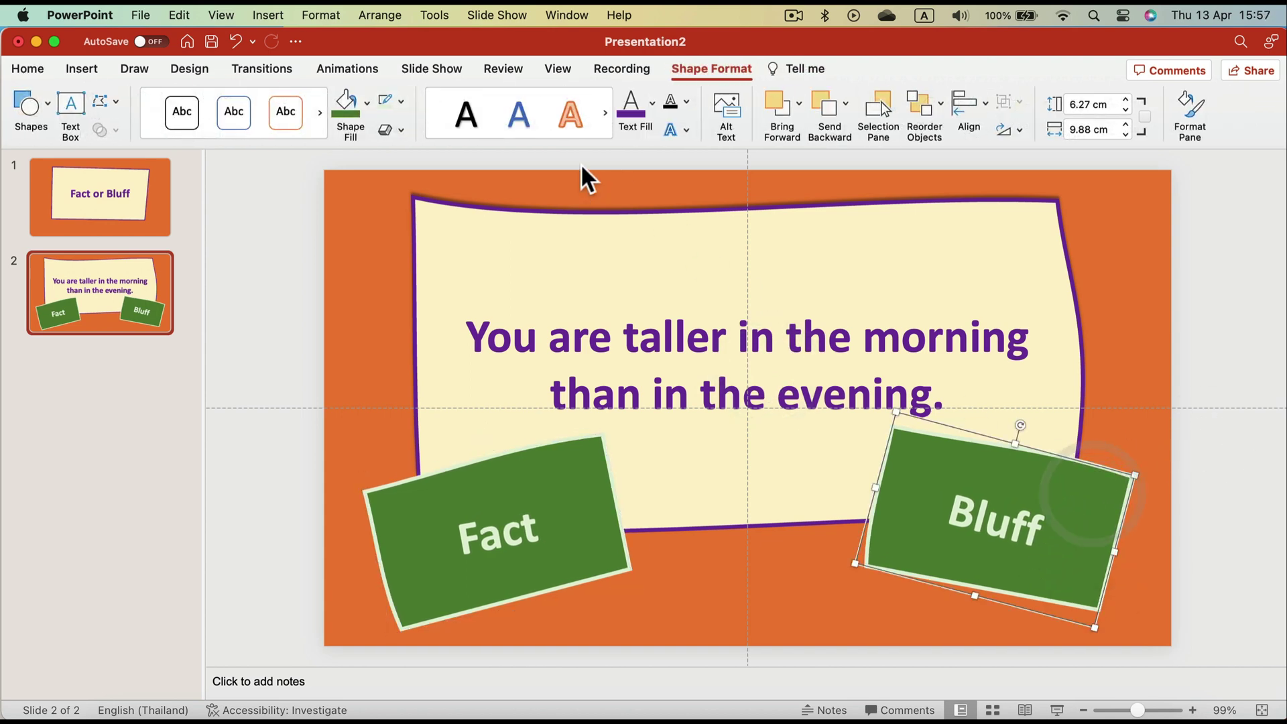
{"action": "left_click", "coordinate": [367, 102]}
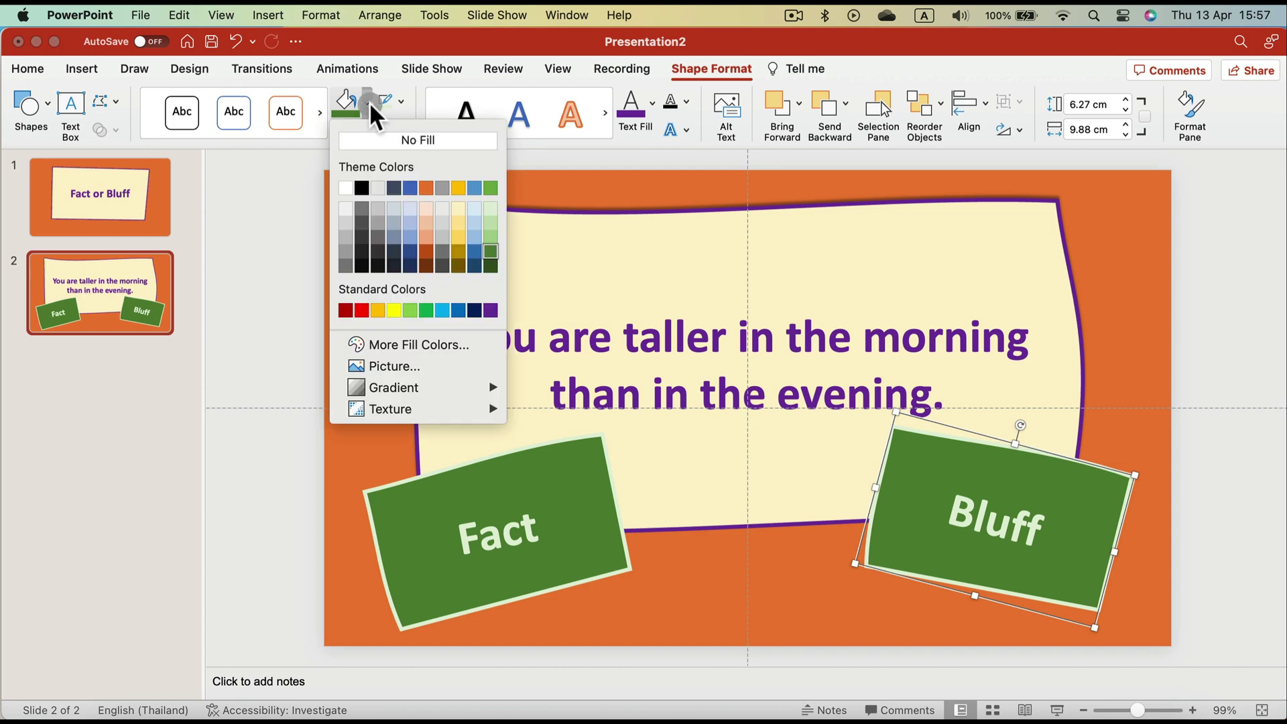
{"action": "left_click", "coordinate": [345, 310]}
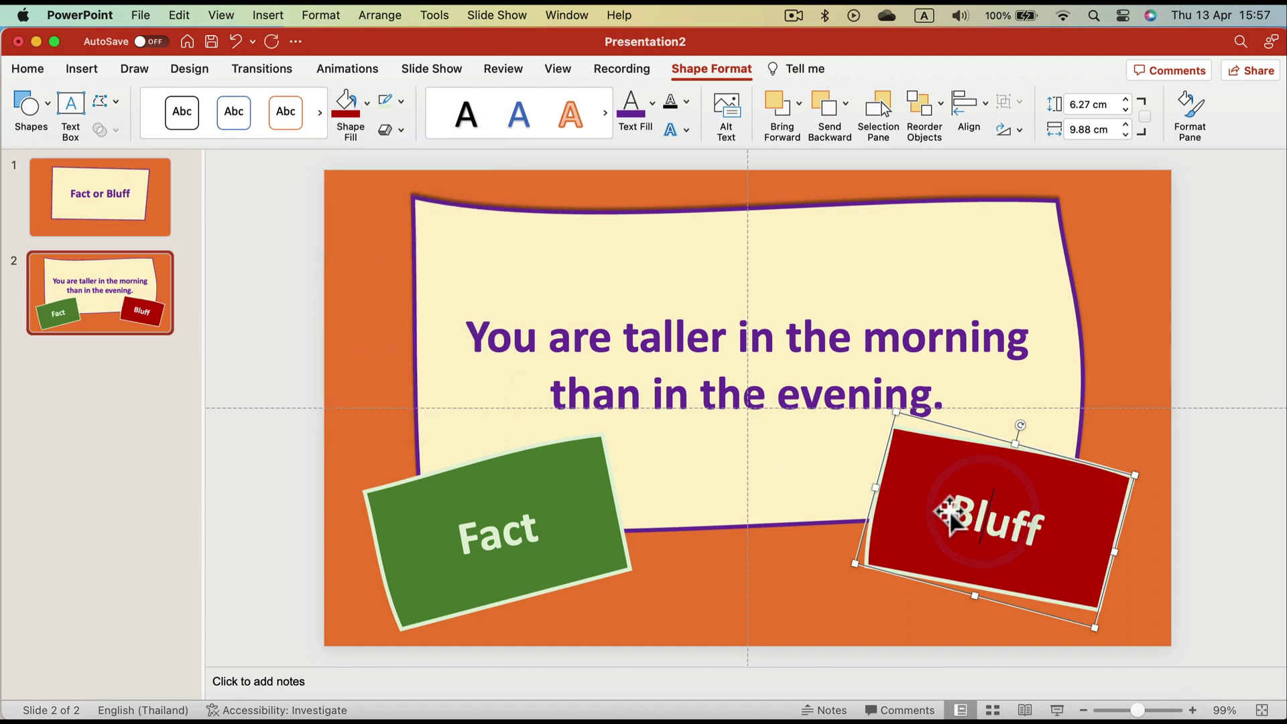
- Colour the Bluff text a custom light pinkish red and give the box a red outline
{"action": "double_click", "coordinate": [1061, 532]}
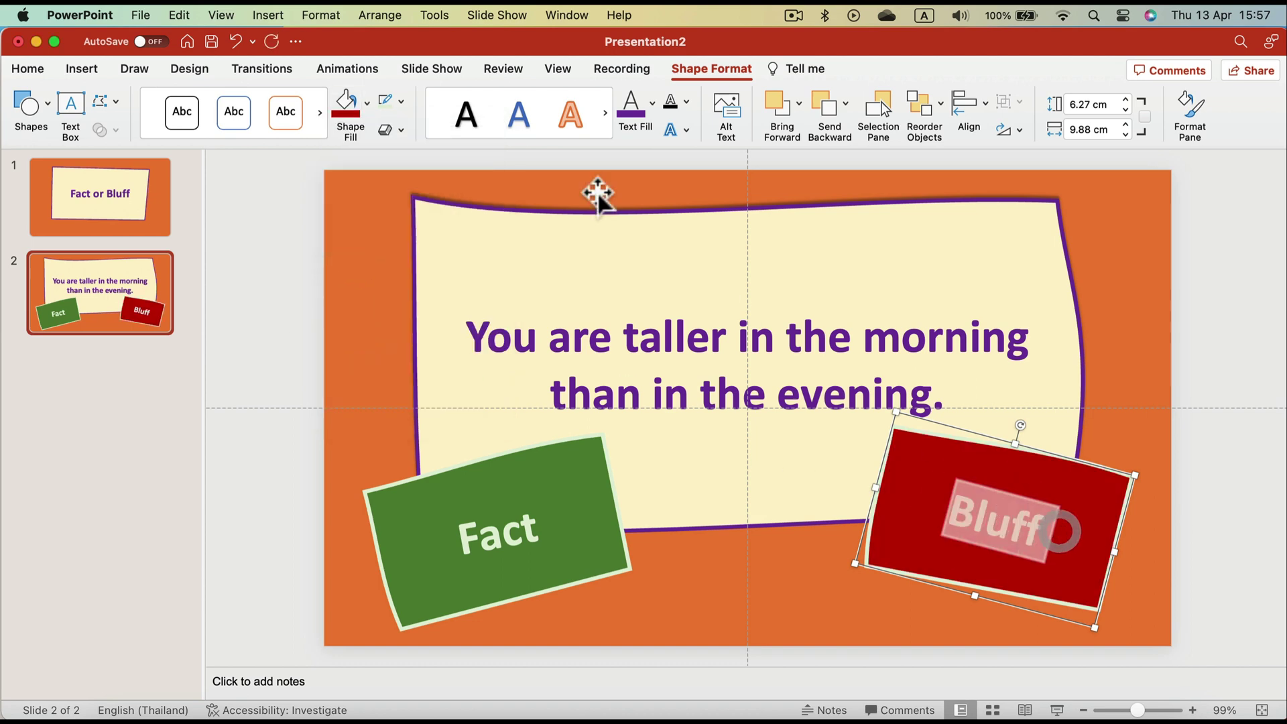
{"action": "left_click", "coordinate": [653, 102]}
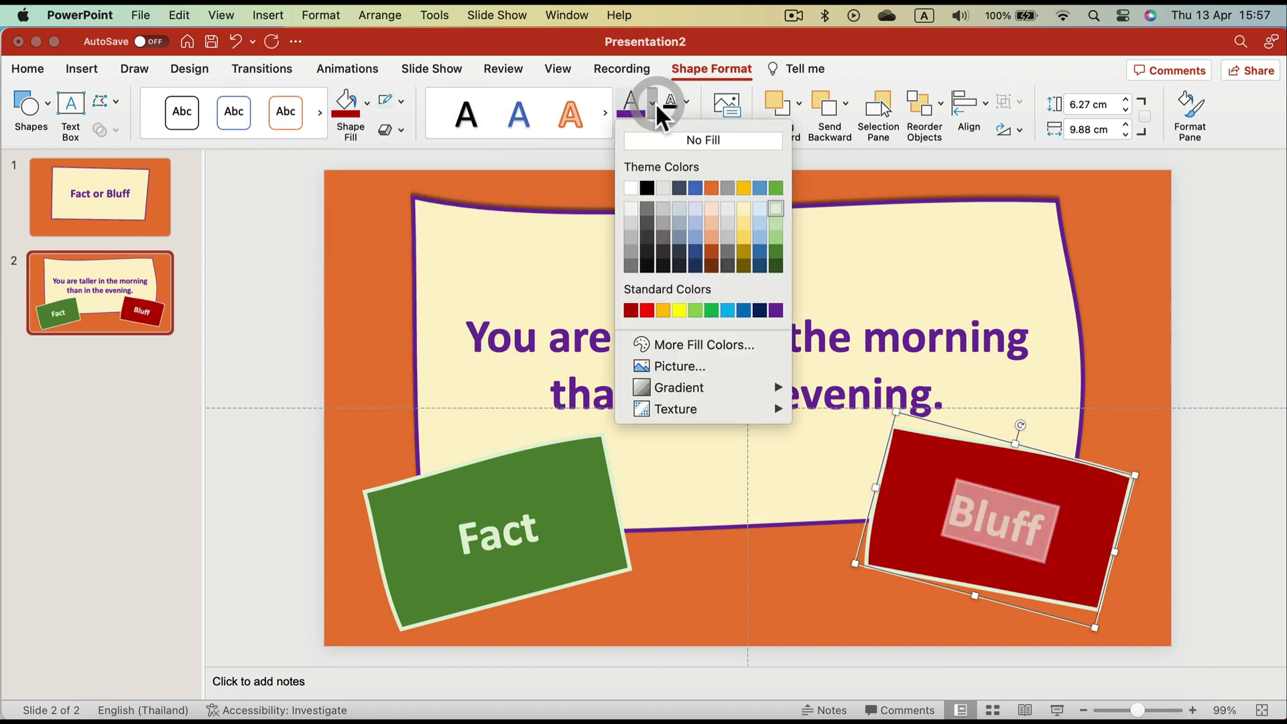
{"action": "left_click", "coordinate": [632, 310]}
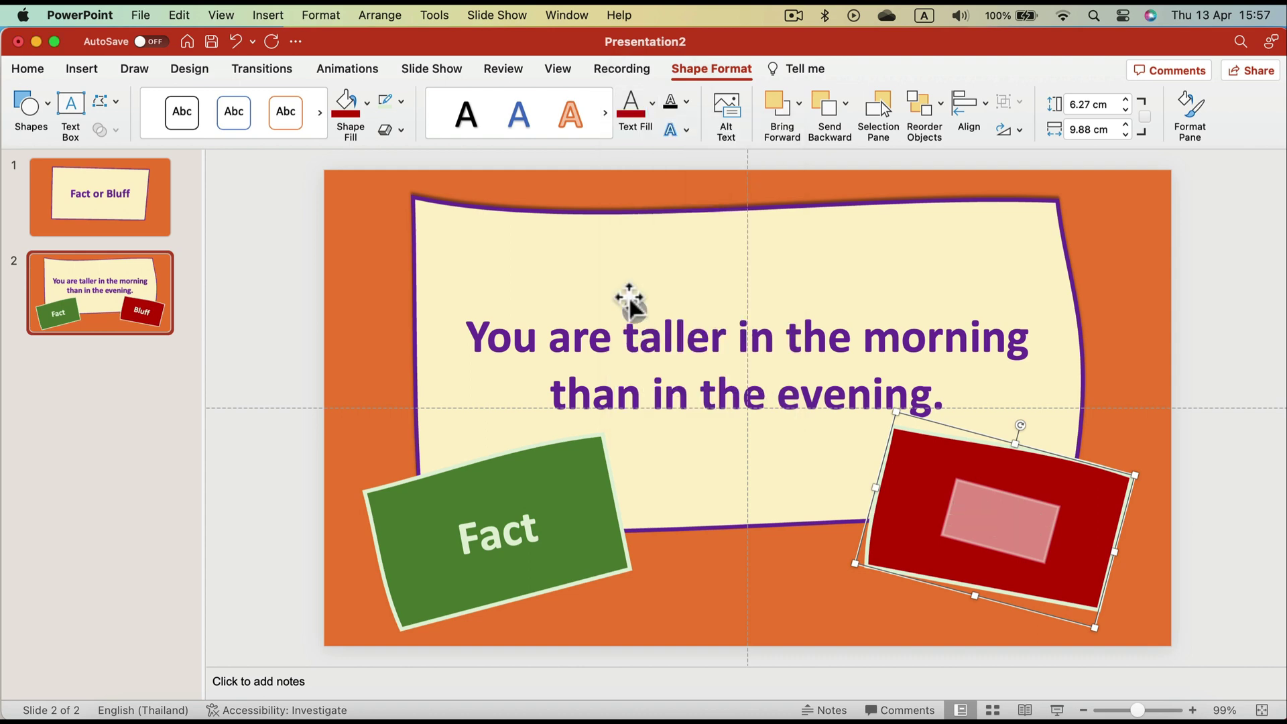
{"action": "left_click", "coordinate": [655, 102]}
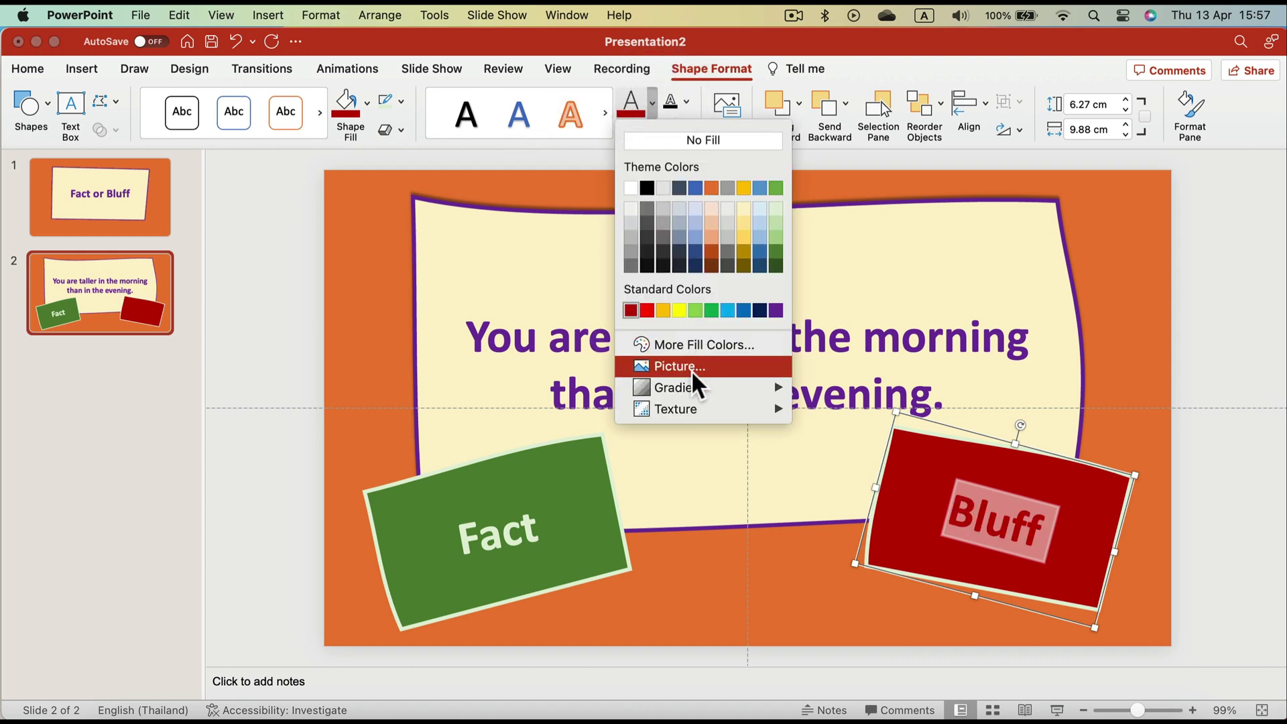
{"action": "left_click", "coordinate": [678, 345]}
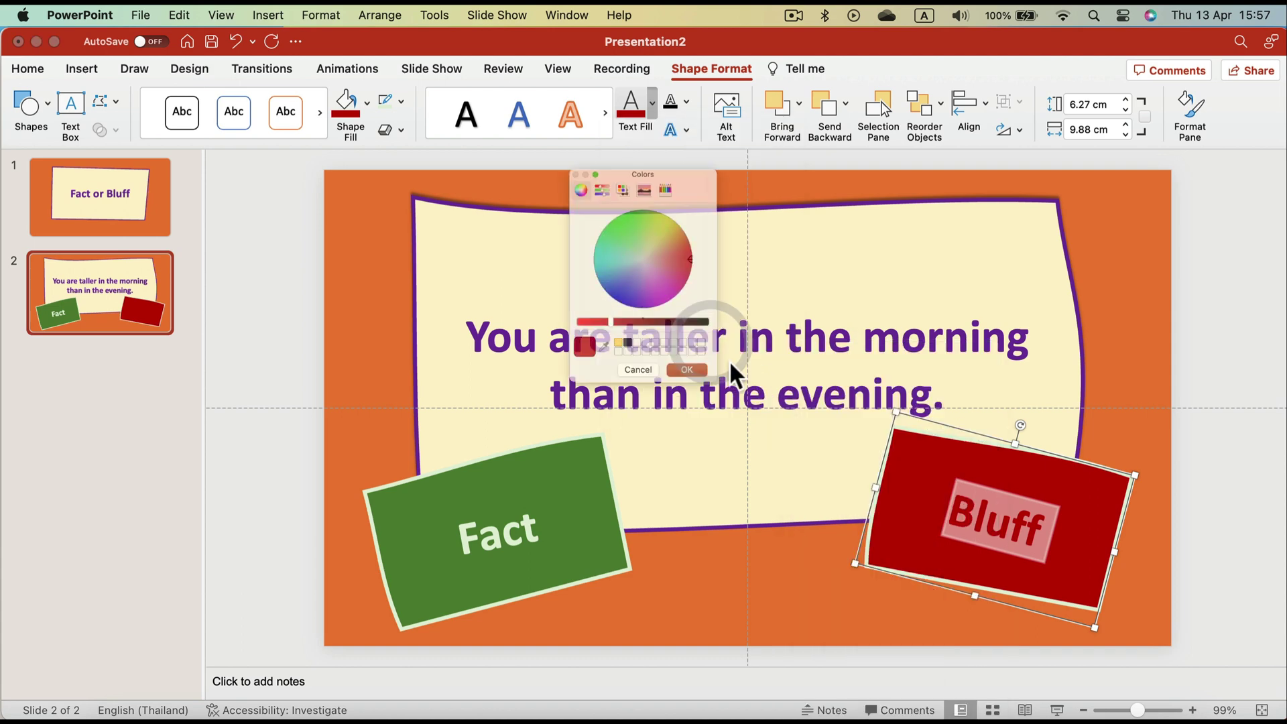
{"action": "left_click", "coordinate": [677, 254]}
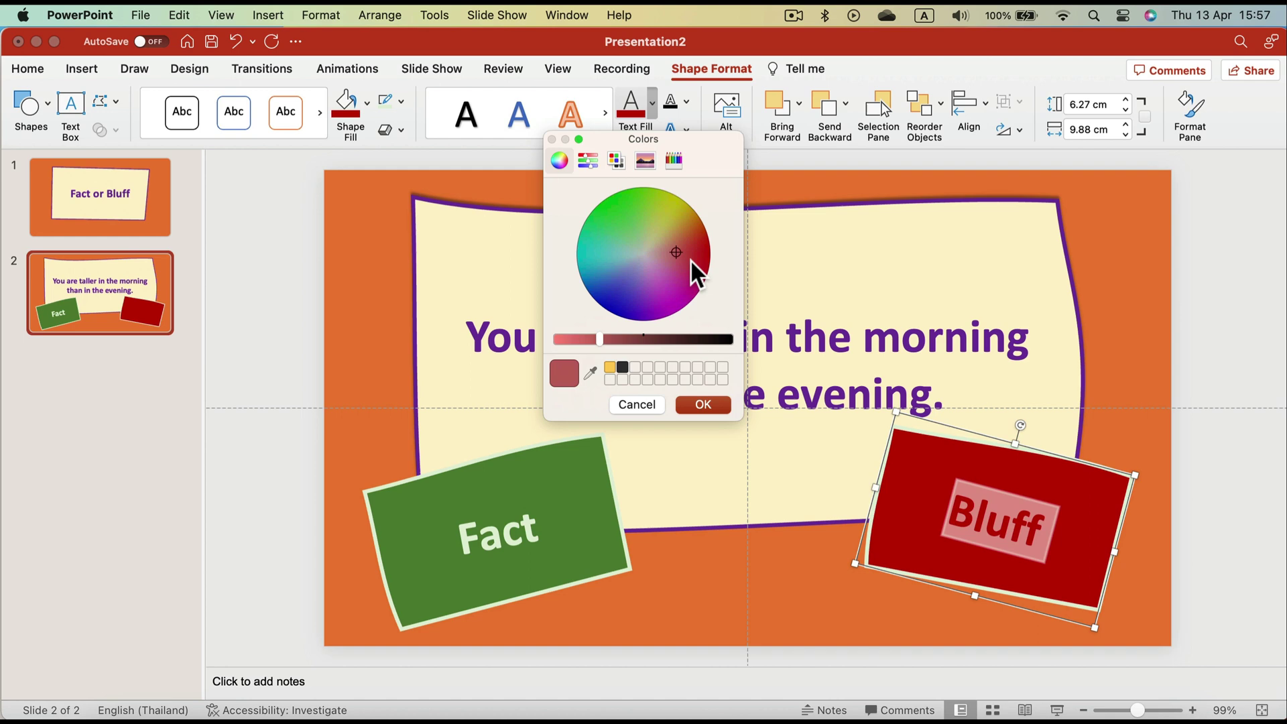
{"action": "left_click_drag", "start_coordinate": [590, 340], "coordinate": [569, 340]}
{"action": "left_click", "coordinate": [703, 405]}
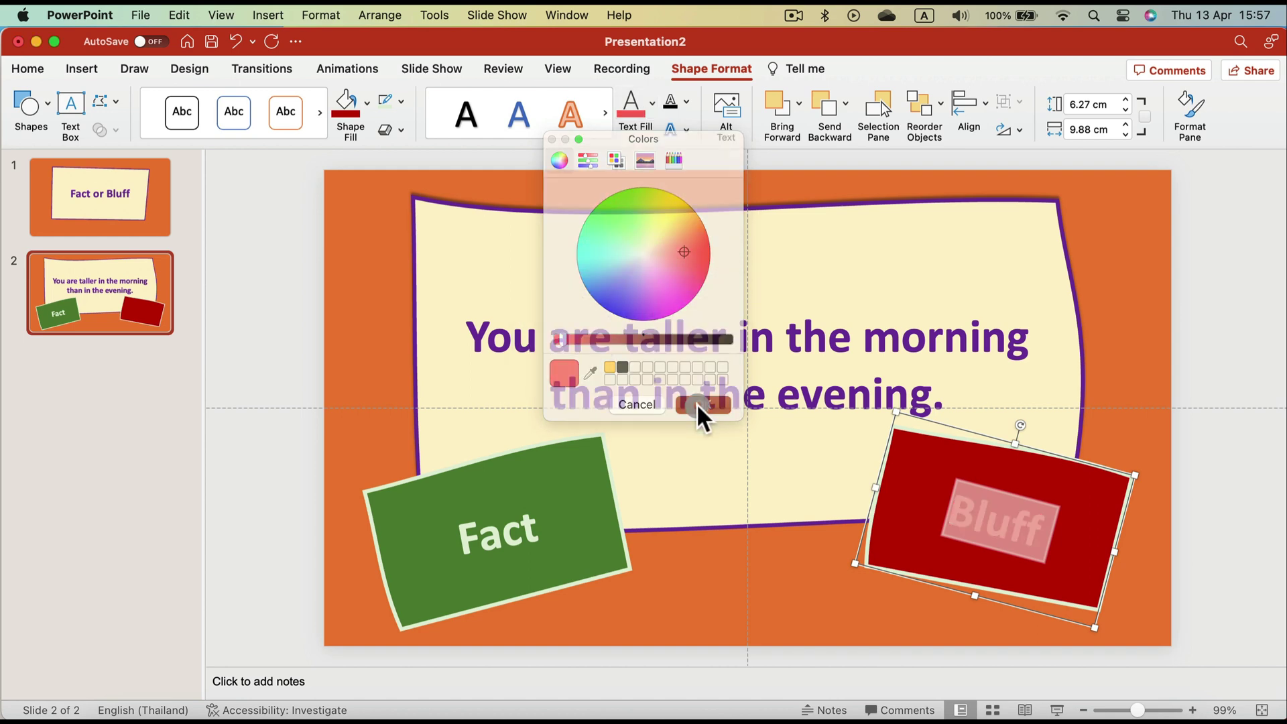
{"action": "left_click", "coordinate": [401, 102]}
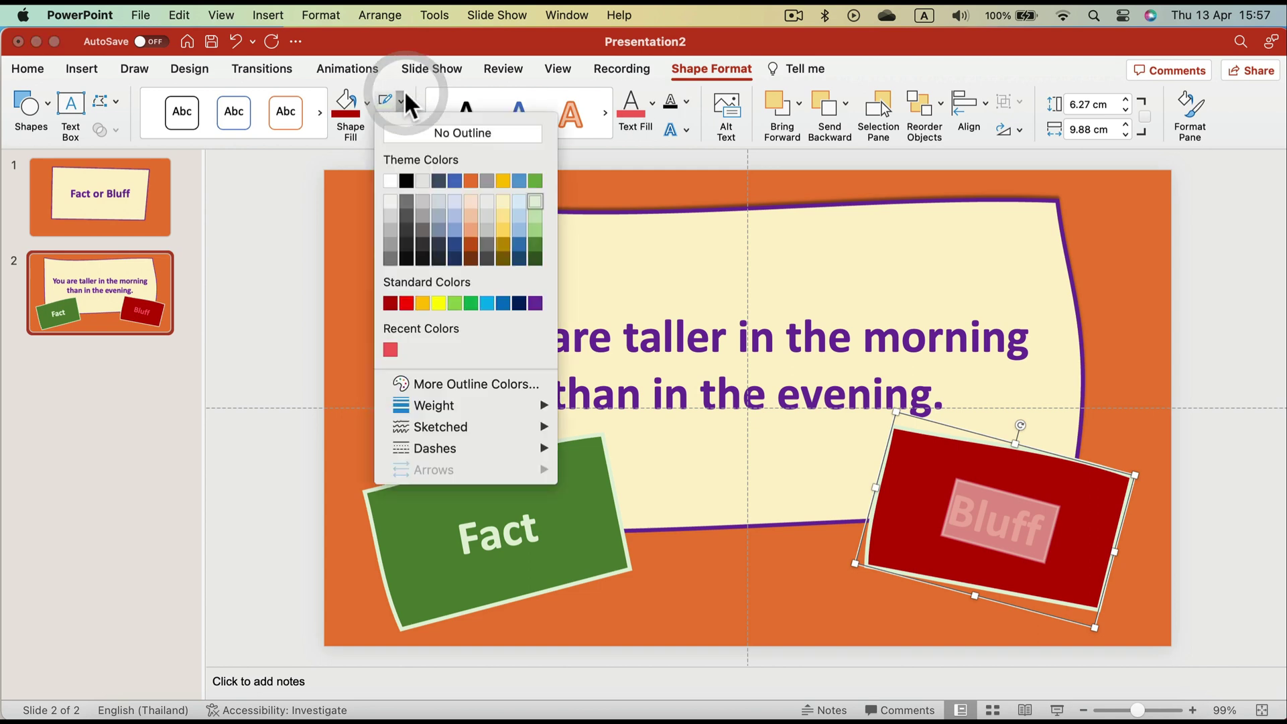
{"action": "left_click", "coordinate": [389, 350]}
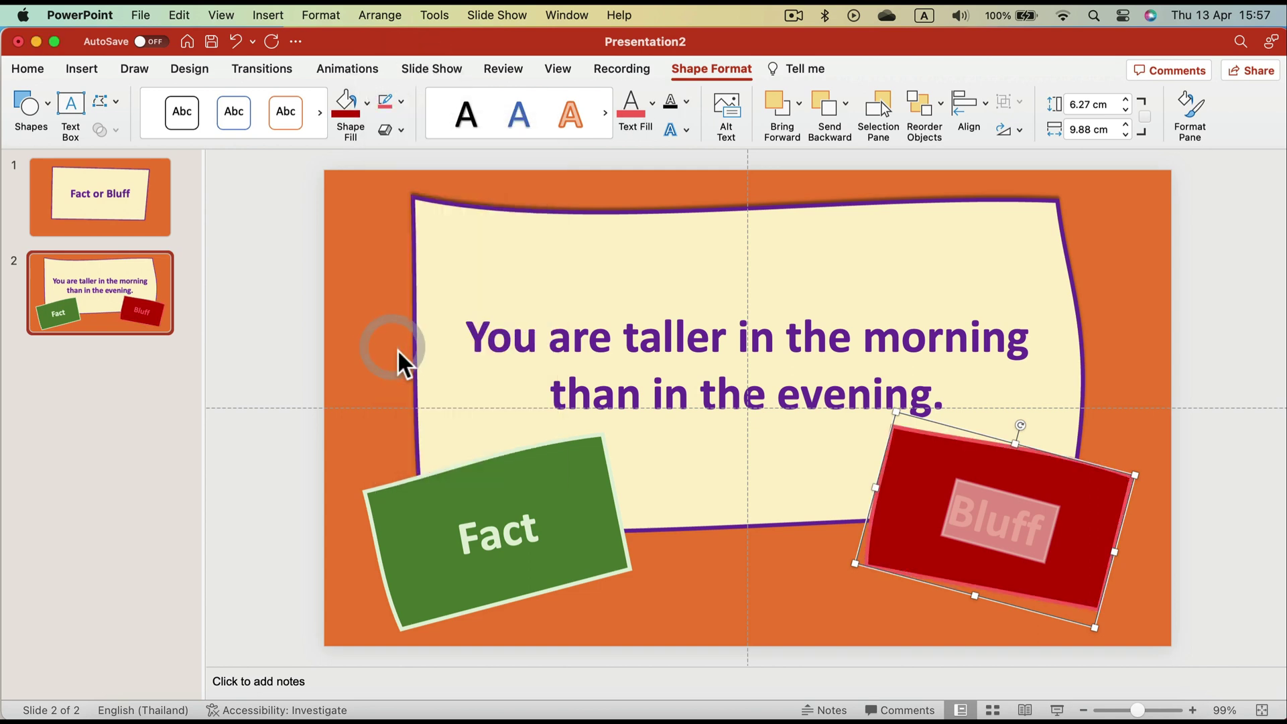
- Delete the empty line after 'evening.' in the cream statement shape
{"action": "left_click", "coordinate": [1238, 364]}
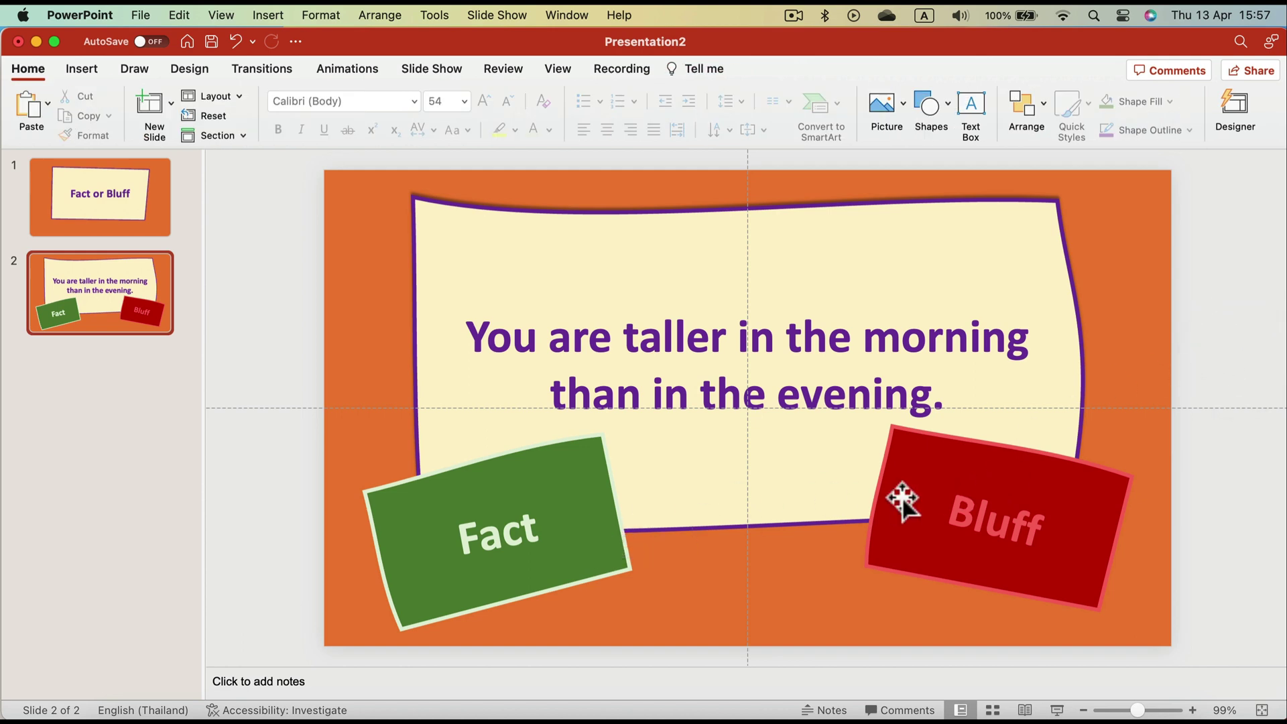
{"action": "left_click", "coordinate": [1032, 283]}
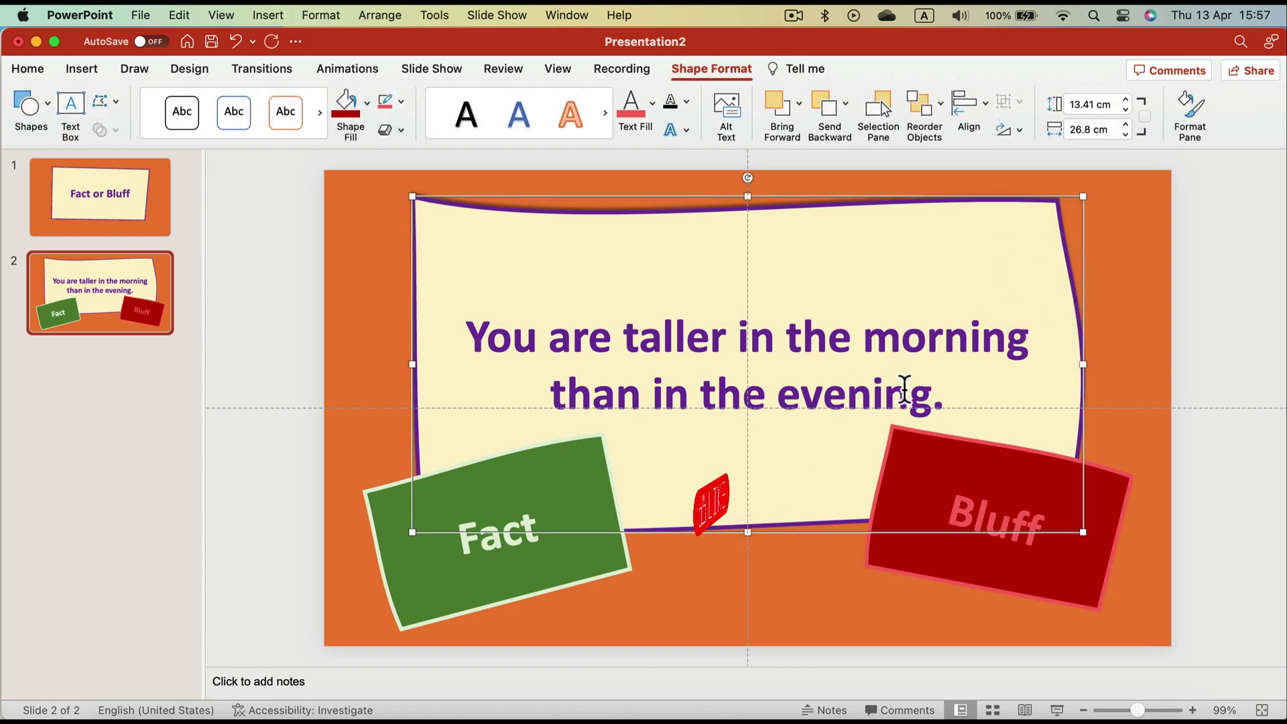
{"action": "left_click", "coordinate": [944, 401]}
{"action": "key", "text": "Delete"}
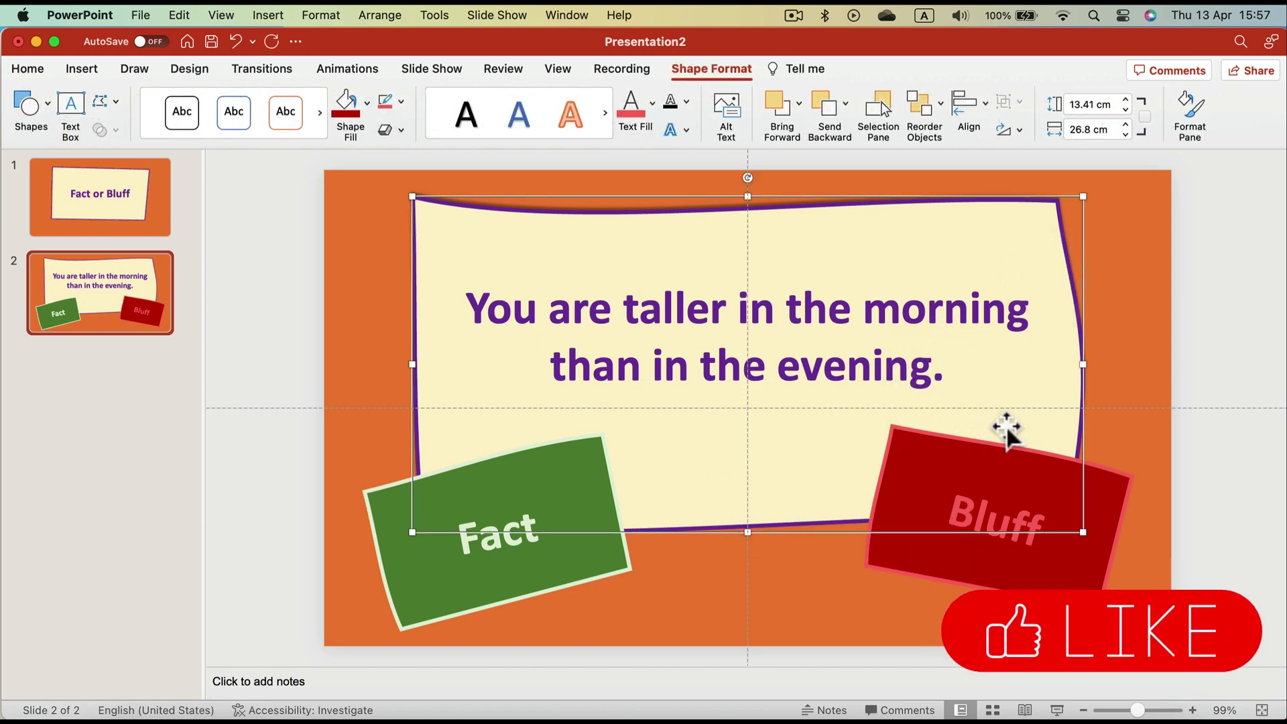
{"action": "left_click", "coordinate": [1207, 356]}
{"action": "left_click", "coordinate": [1207, 356]}
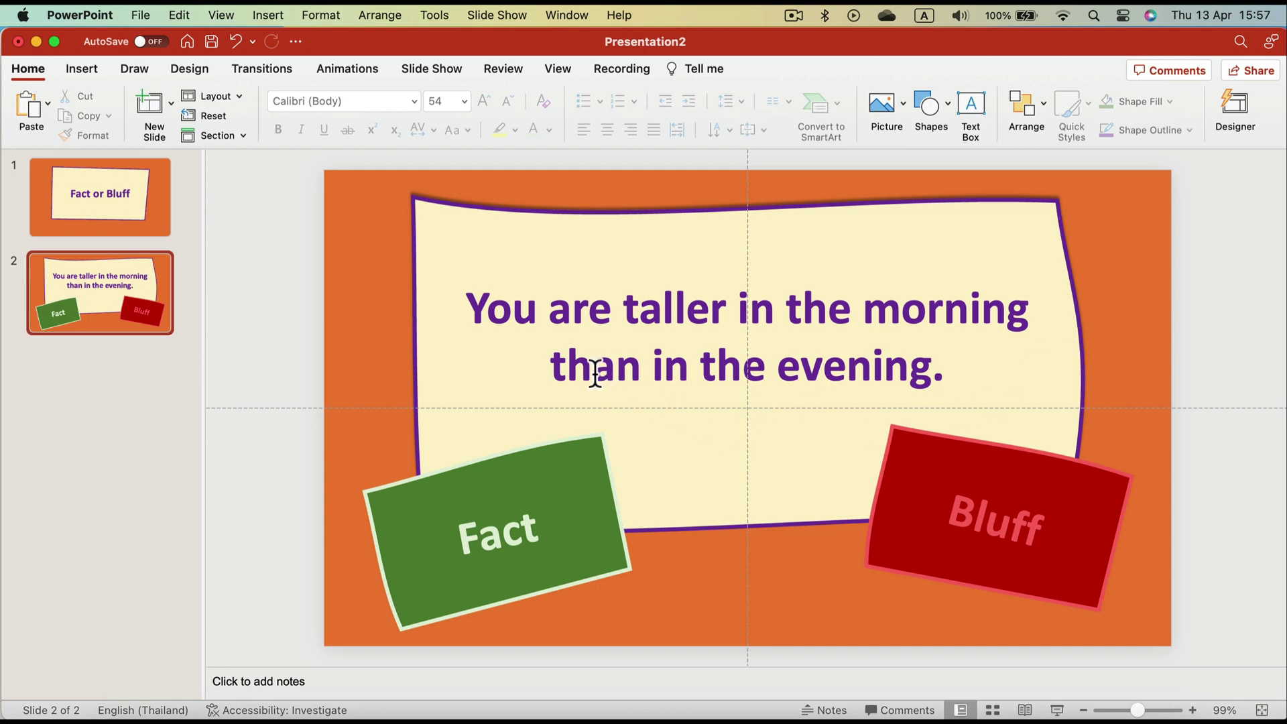
- Nudge the Bluff card slightly right and down to about 21.2 cm left, 10.18 cm top
{"action": "left_click", "coordinate": [1032, 587]}
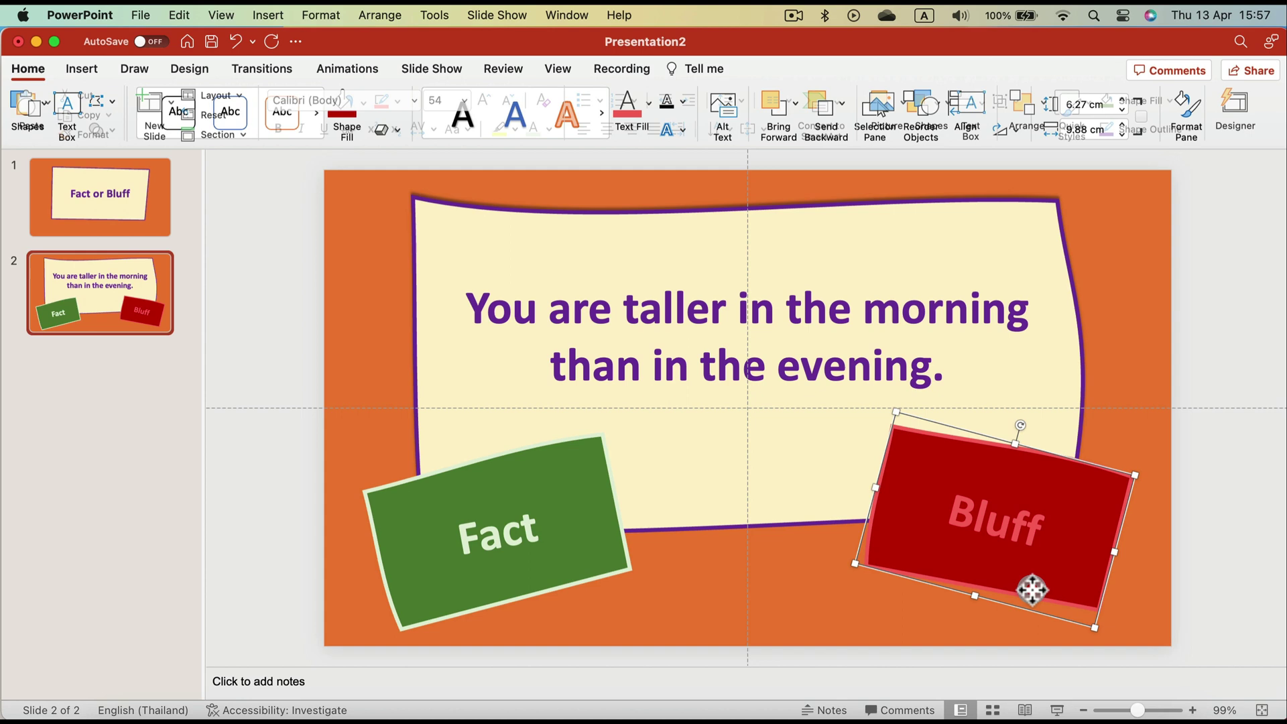
{"action": "left_click_drag", "start_coordinate": [1047, 587], "coordinate": [1054, 600]}
{"action": "left_click", "coordinate": [1217, 321]}
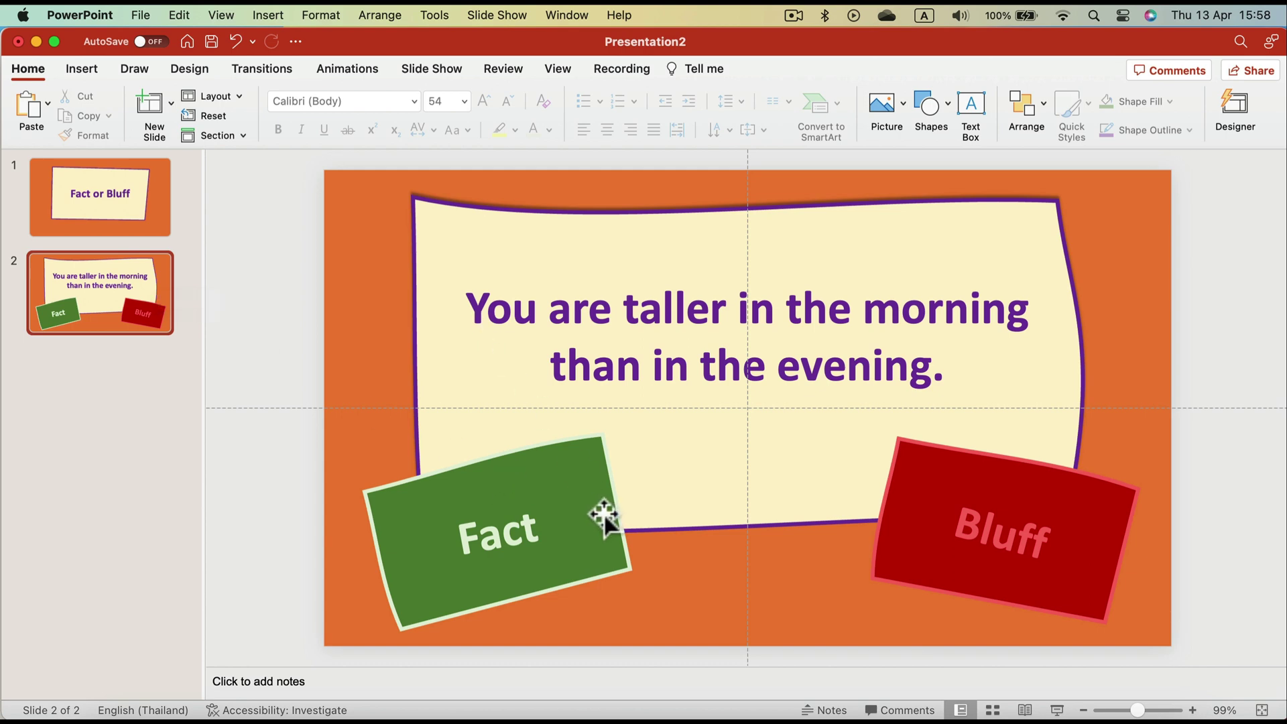
- Duplicate slide 2 as a third slide, then return to slide 2's Bluff card
{"action": "right_click", "coordinate": [142, 292]}
{"action": "left_click", "coordinate": [326, 414]}
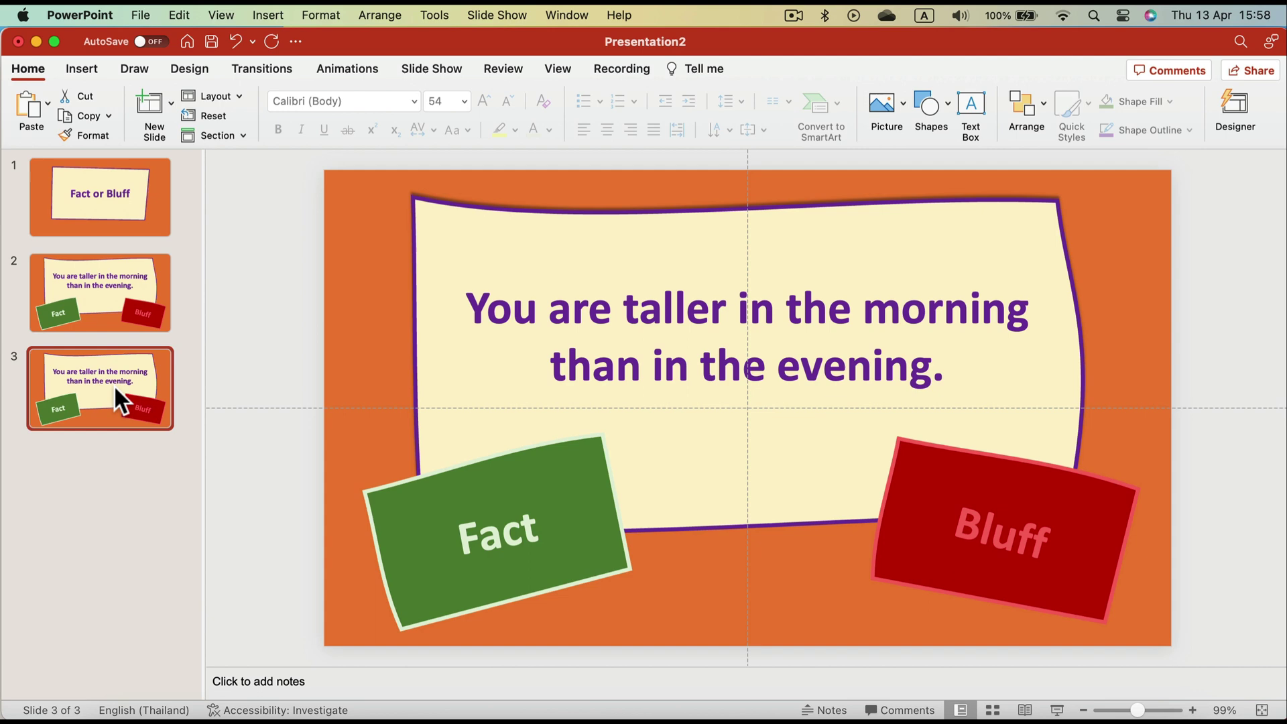
{"action": "left_click", "coordinate": [154, 295]}
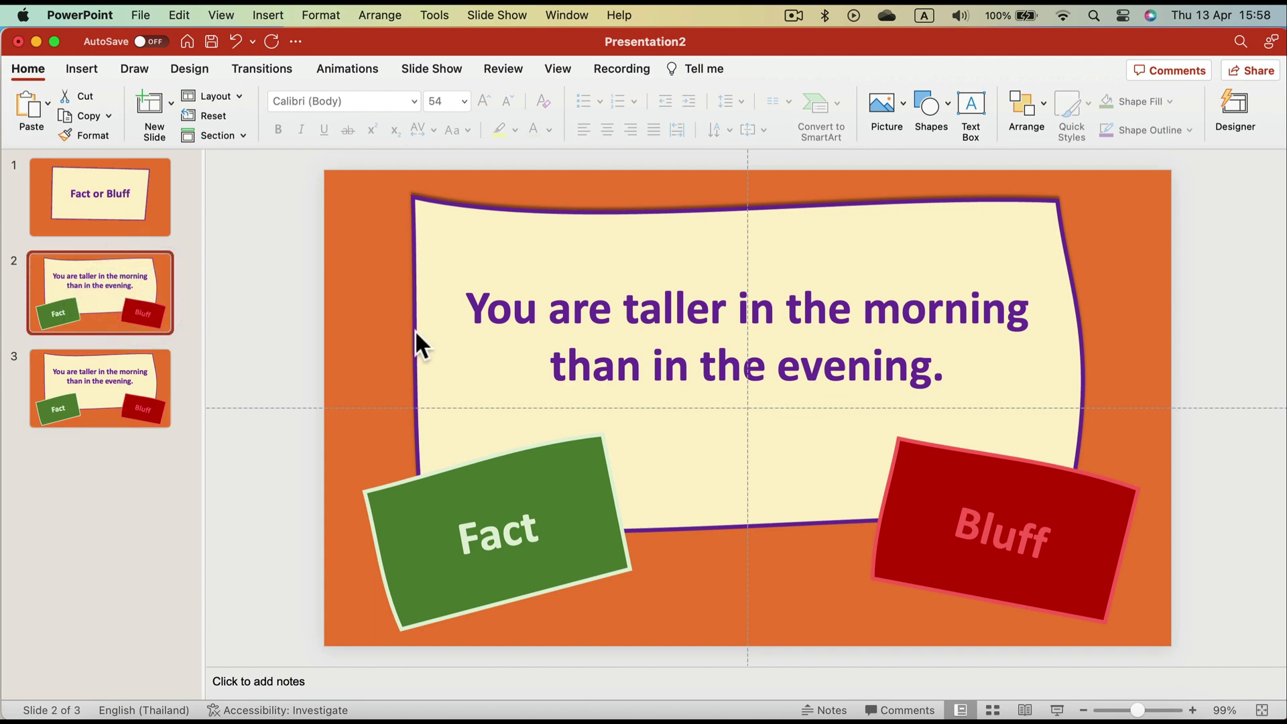
{"action": "left_click", "coordinate": [952, 475]}
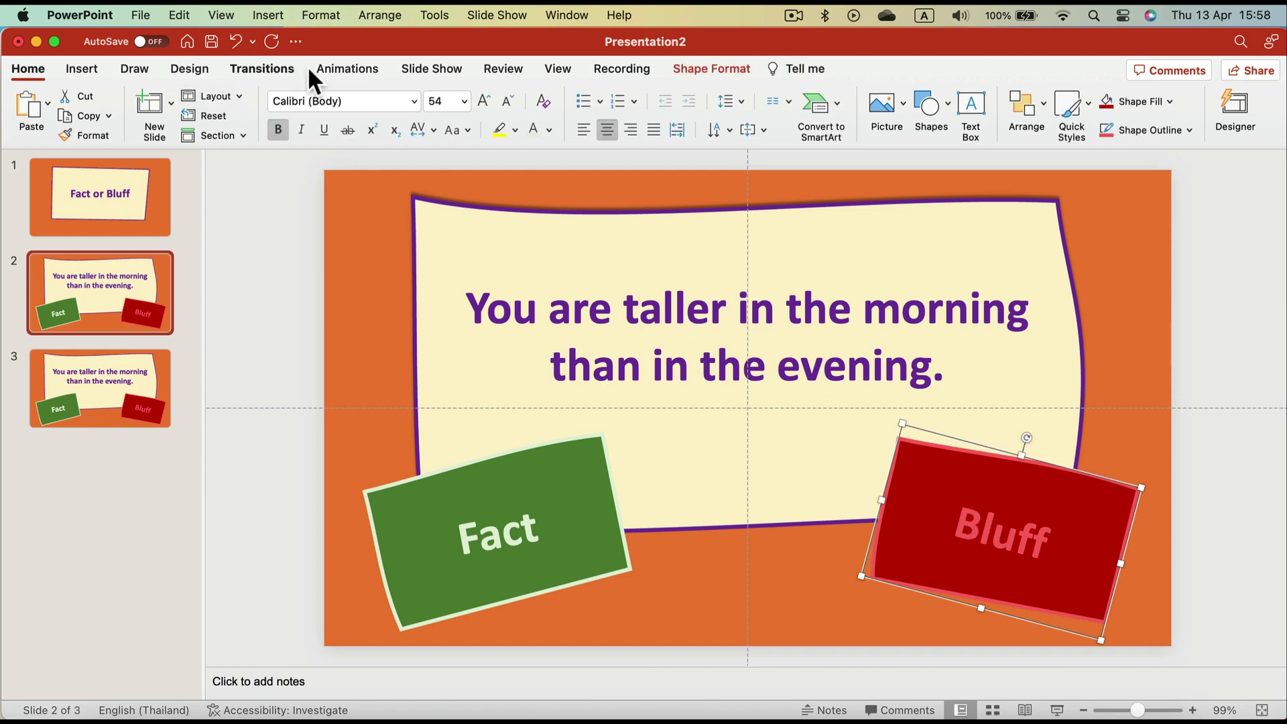
- Try the Spiral Out, Float Out and Center Revolve exit effects on the Bluff card
{"action": "left_click", "coordinate": [364, 67]}
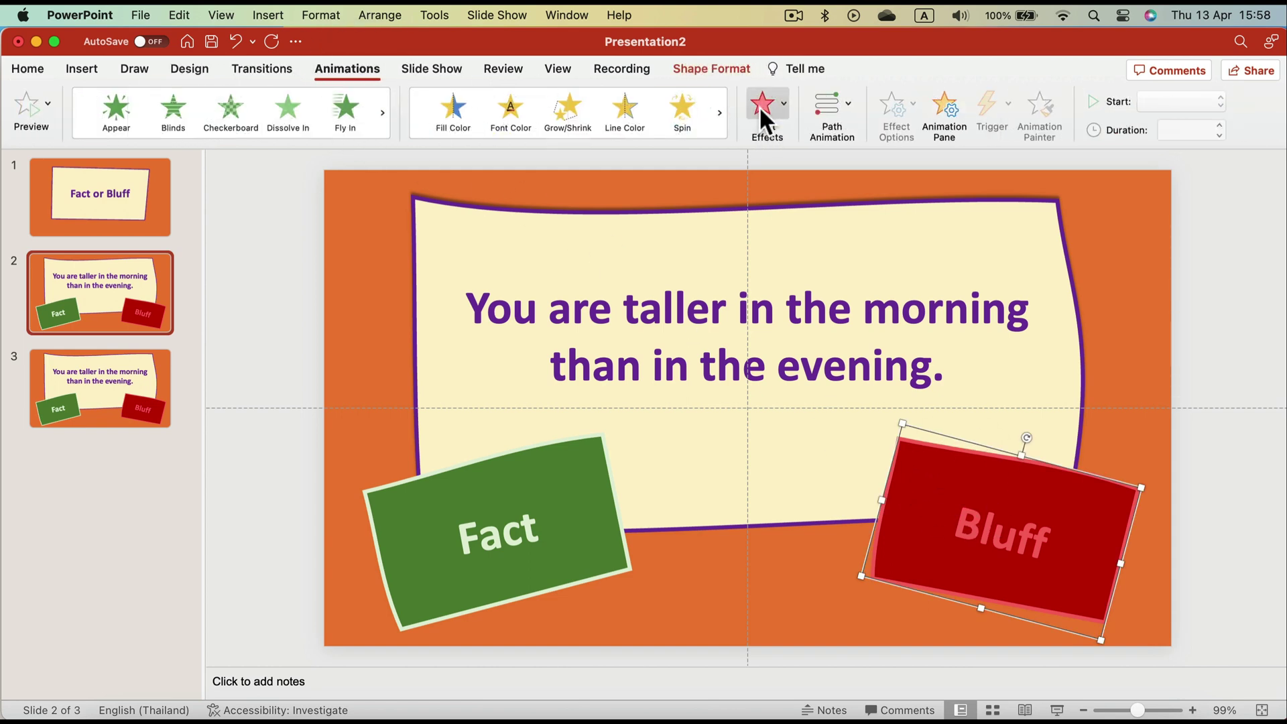
{"action": "left_click", "coordinate": [782, 99]}
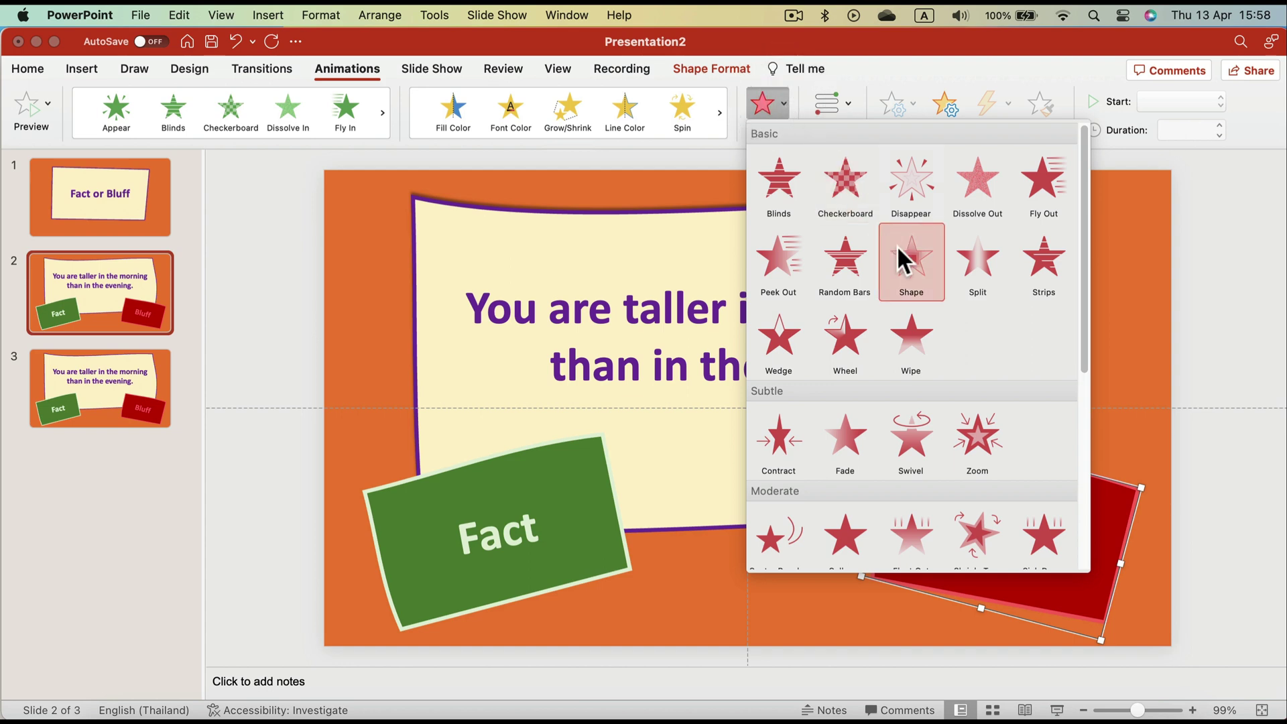
{"action": "scroll", "coordinate": [976, 406], "scroll_direction": "down", "scroll_amount": 5}
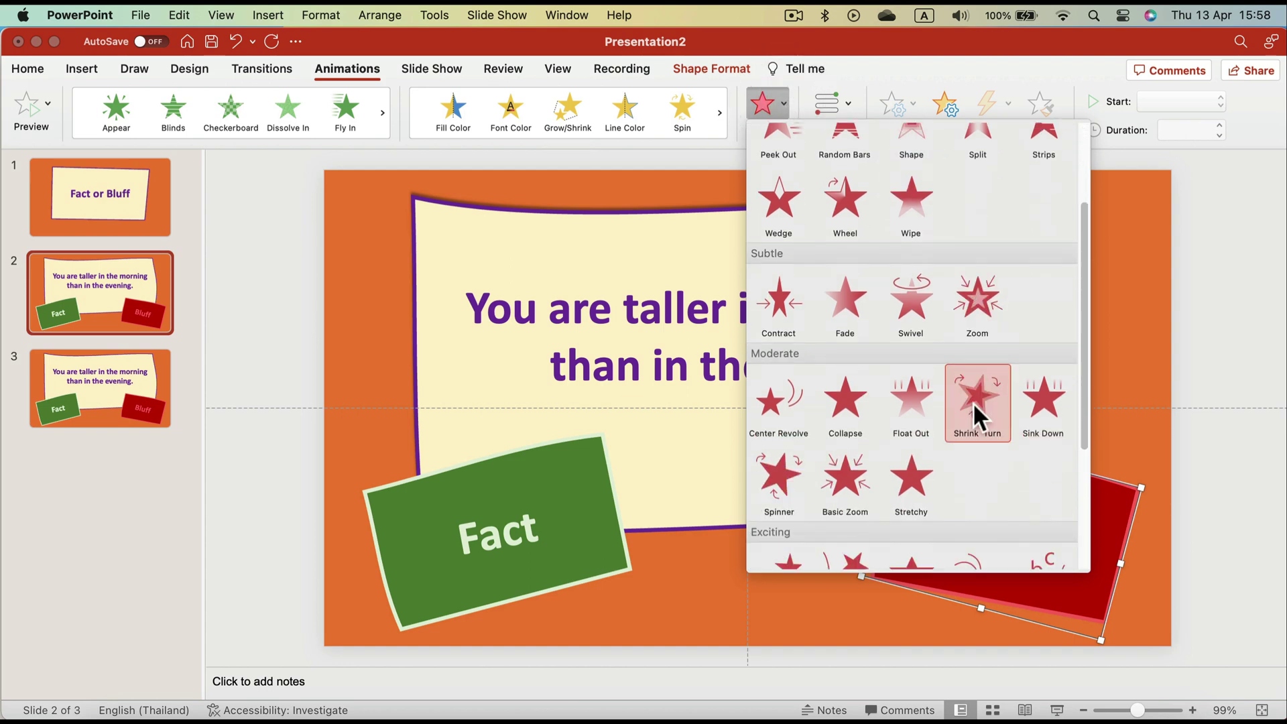
{"action": "scroll", "coordinate": [976, 409], "scroll_direction": "down", "scroll_amount": 8}
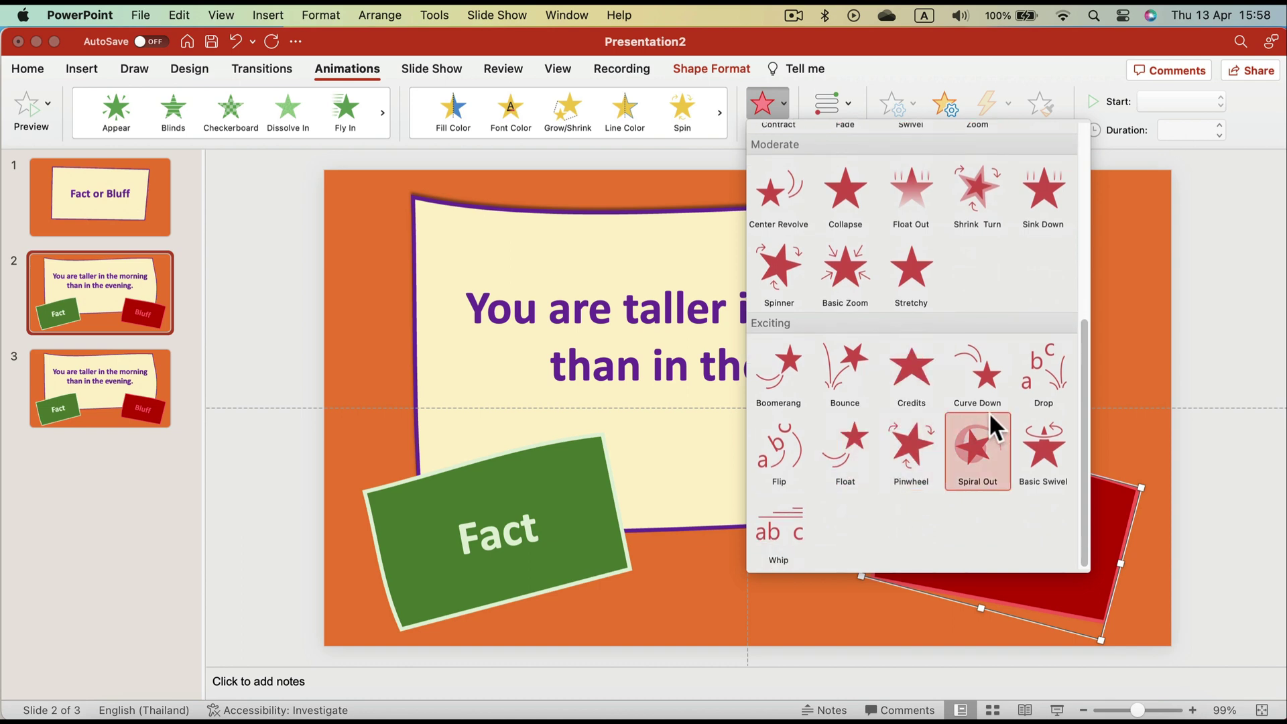
{"action": "left_click", "coordinate": [996, 439]}
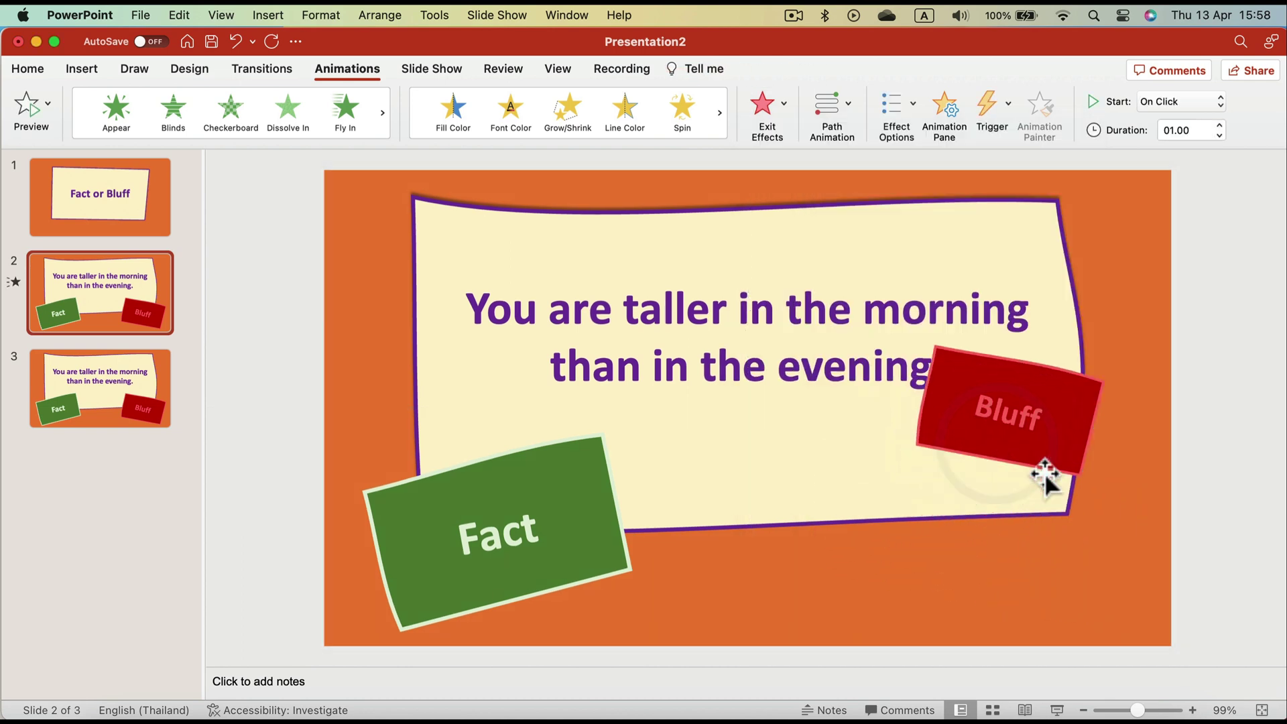
{"action": "left_click", "coordinate": [772, 101]}
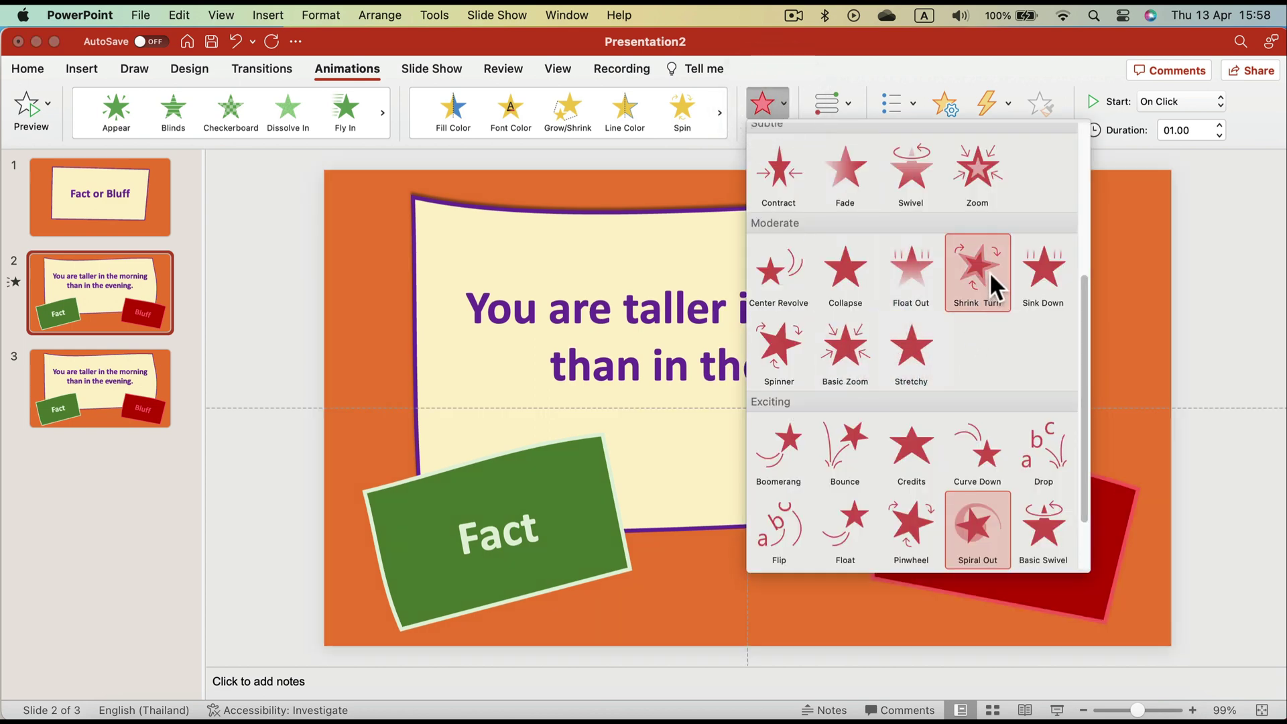
{"action": "left_click", "coordinate": [914, 259]}
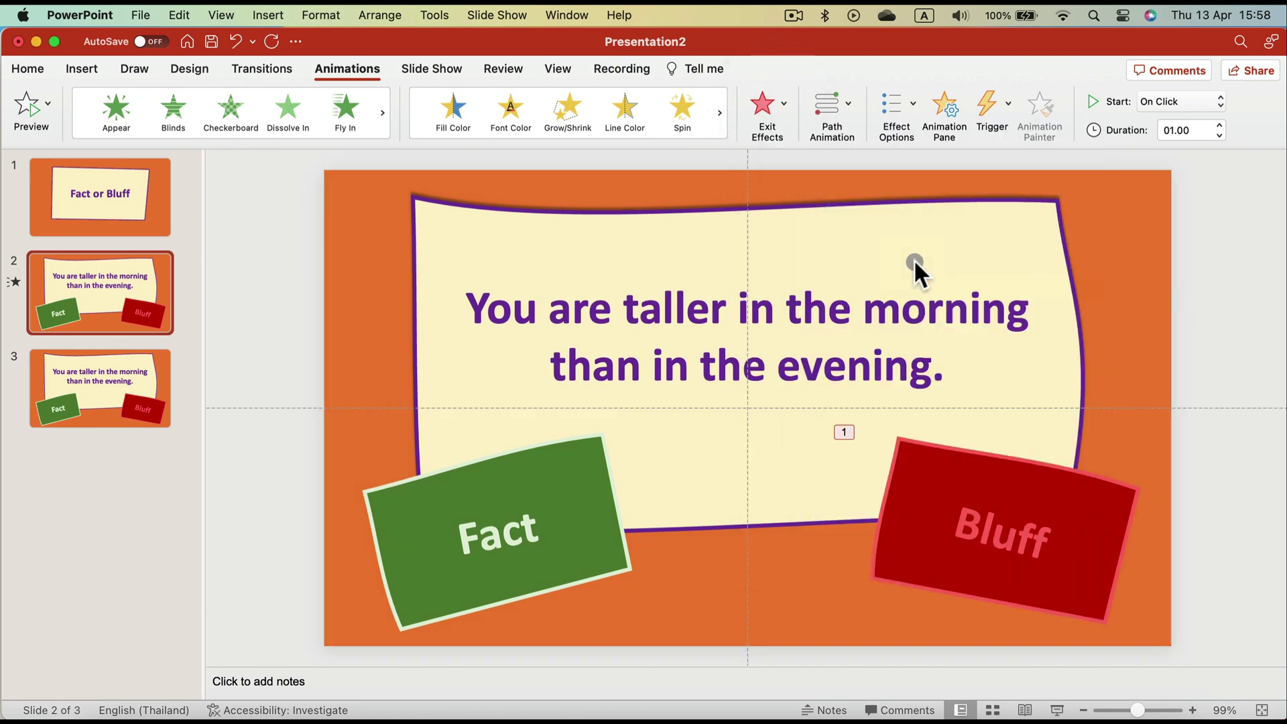
{"action": "left_click", "coordinate": [775, 100]}
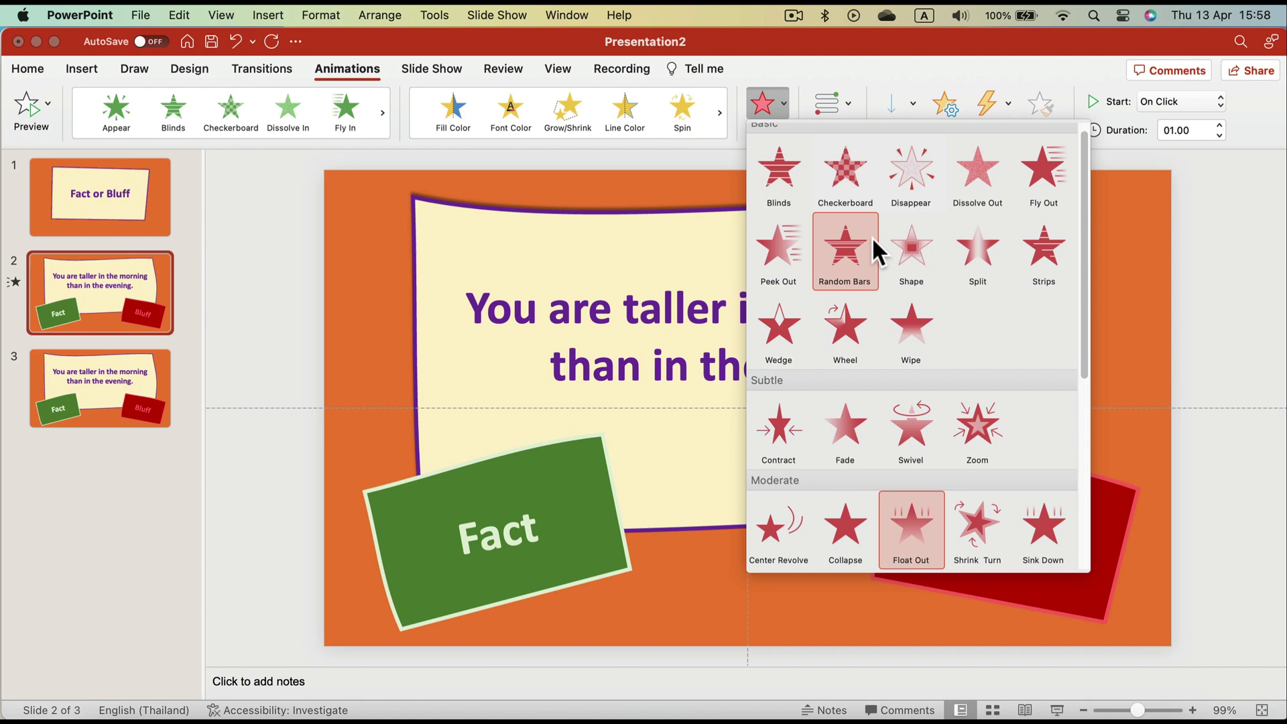
{"action": "scroll", "coordinate": [975, 298], "scroll_direction": "up", "scroll_amount": 1}
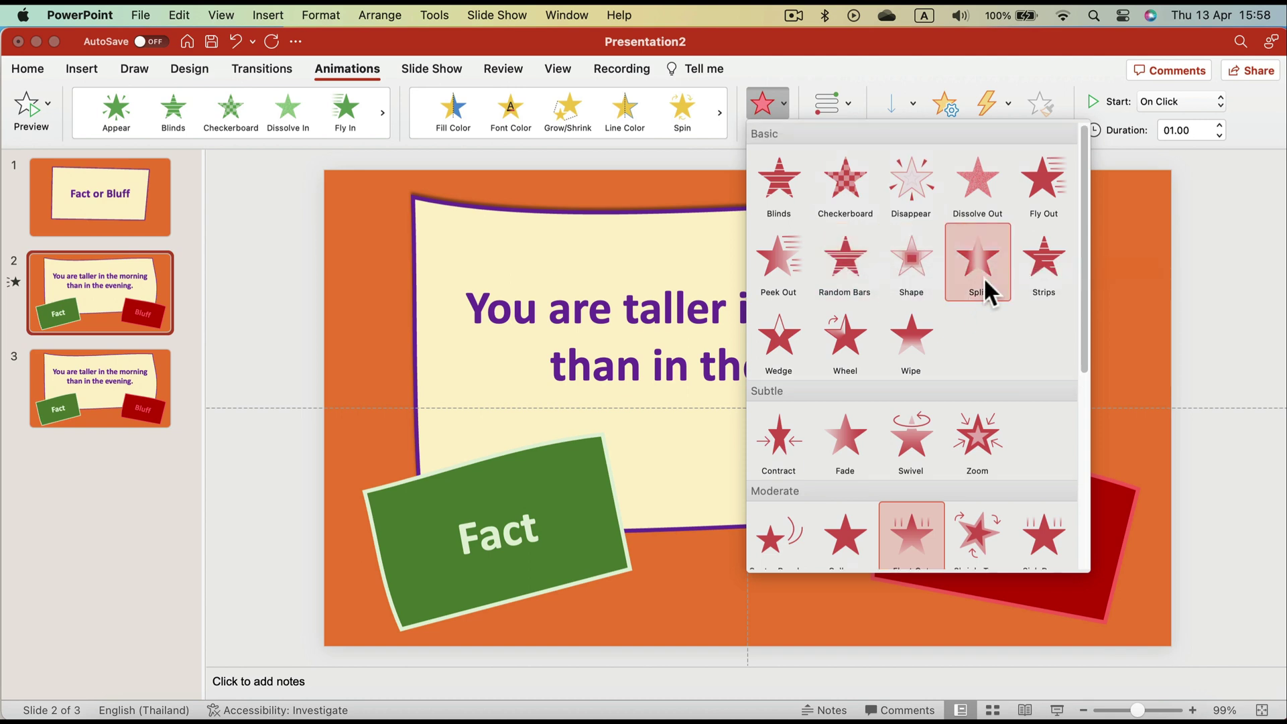
{"action": "scroll", "coordinate": [983, 276], "scroll_direction": "down", "scroll_amount": 4}
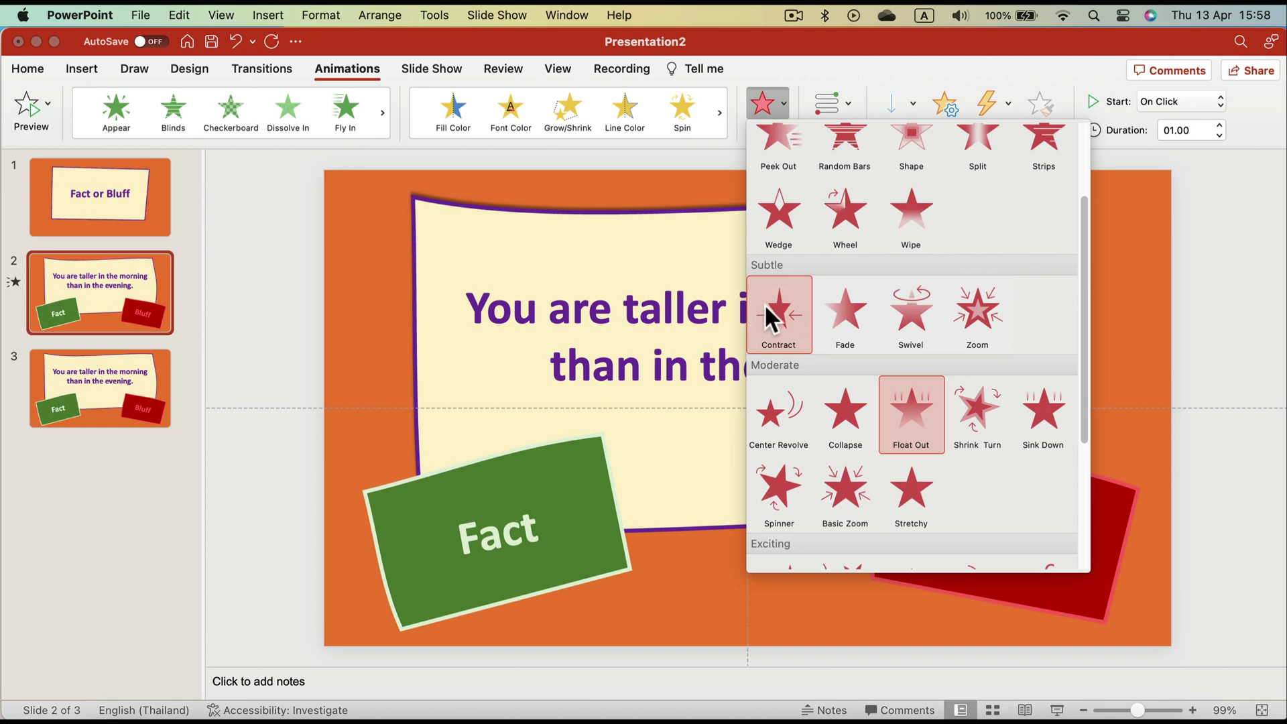
{"action": "left_click", "coordinate": [804, 415]}
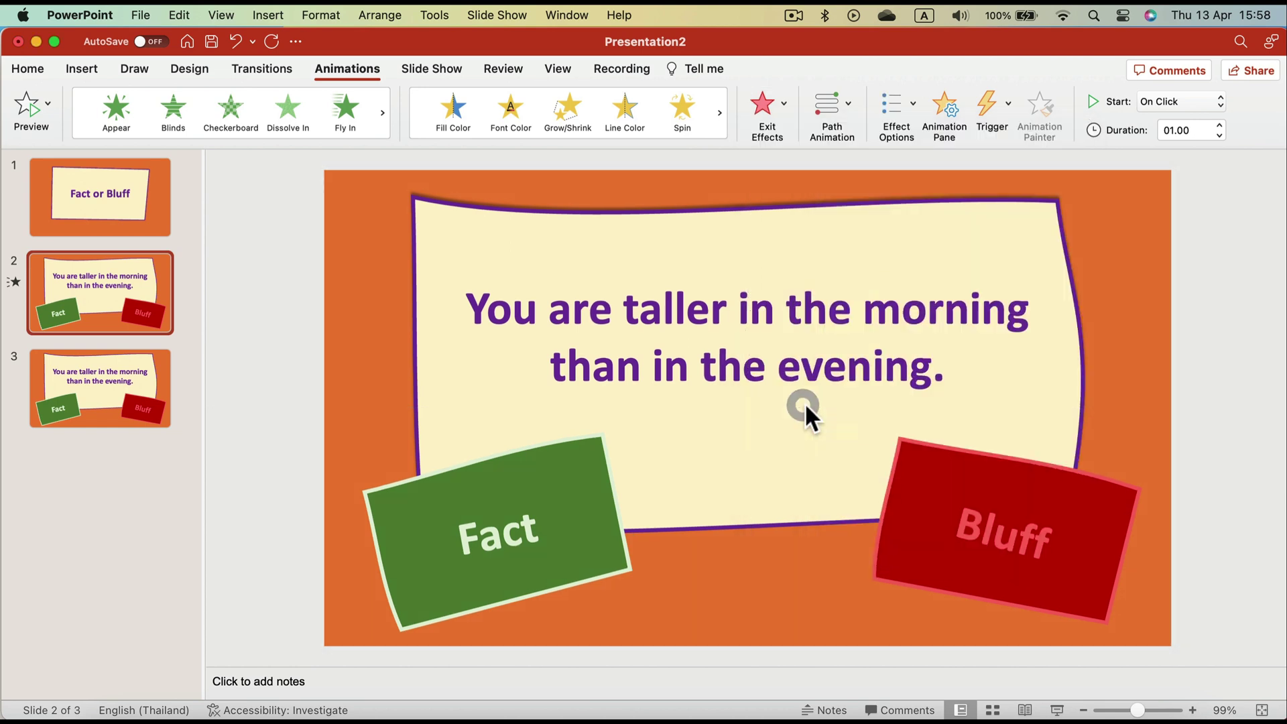
- Settle on the Sink Down exit for Bluff and check the Trigger menu without changes
{"action": "left_click", "coordinate": [784, 105]}
{"action": "scroll", "coordinate": [997, 414], "scroll_direction": "down", "scroll_amount": 2}
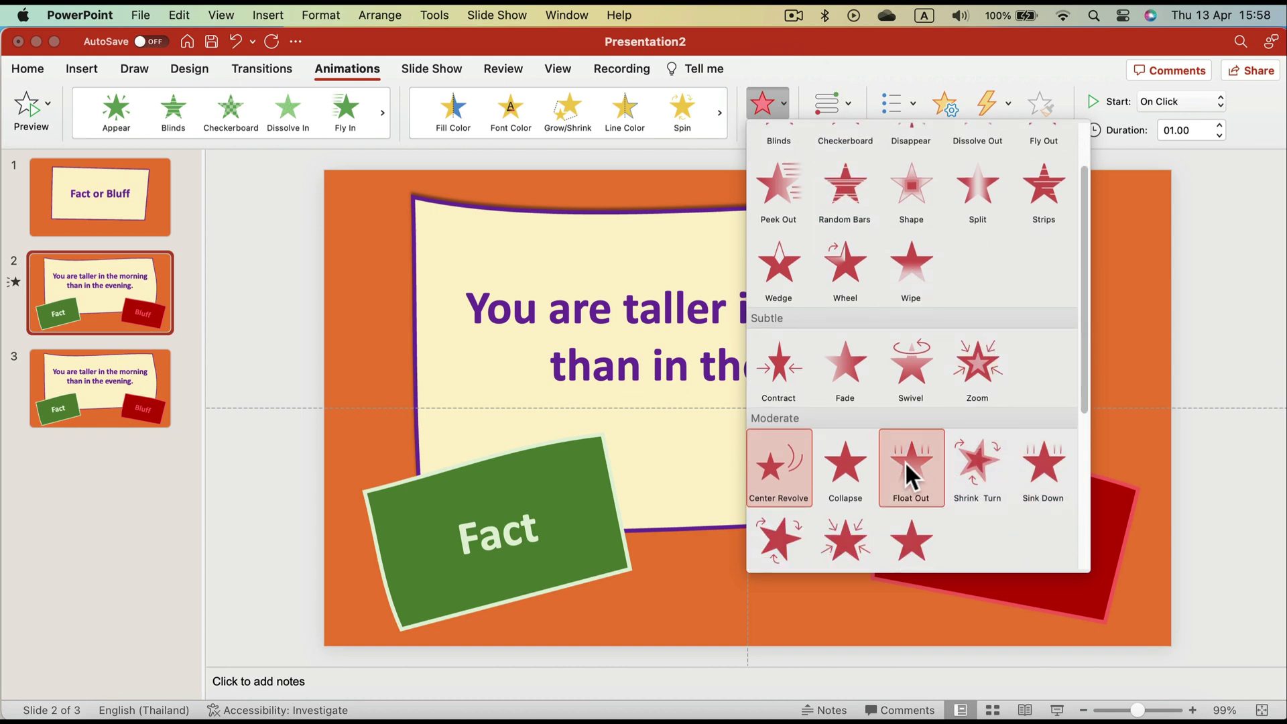
{"action": "left_click", "coordinate": [1021, 472]}
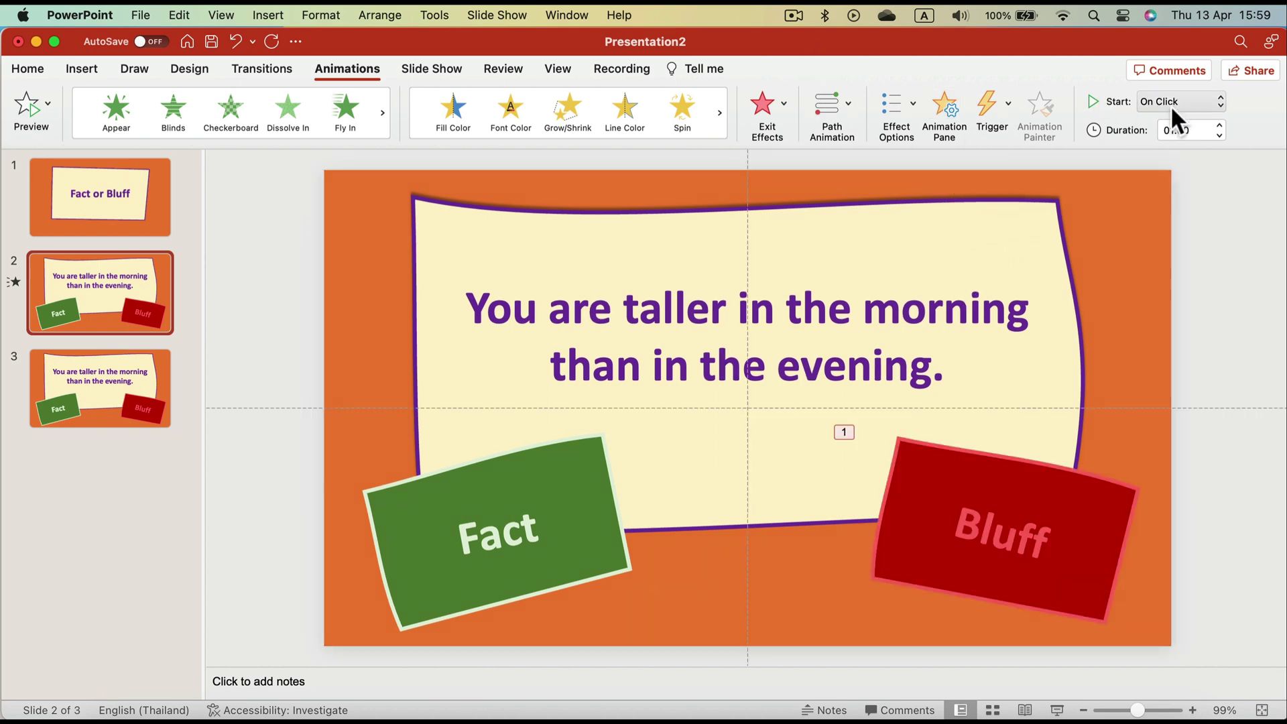
{"action": "left_click", "coordinate": [1007, 105]}
{"action": "mouse_move", "coordinate": [1014, 126]}
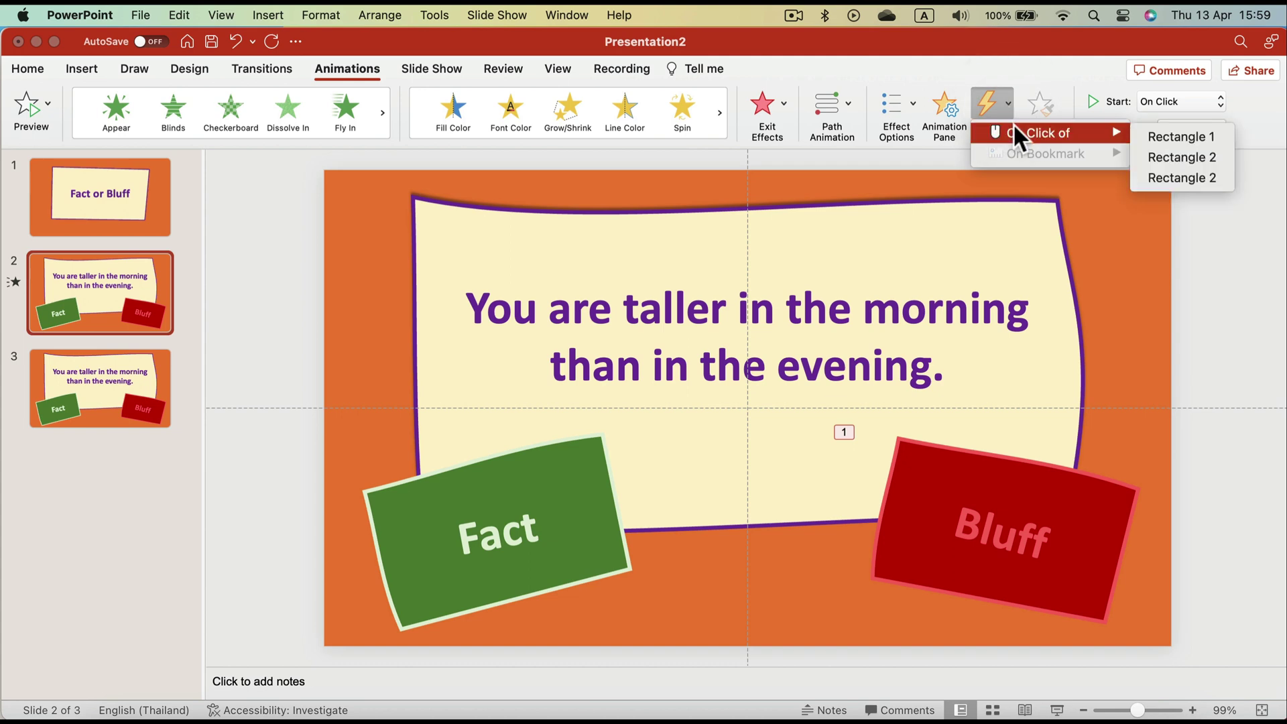
{"action": "left_click", "coordinate": [1056, 63]}
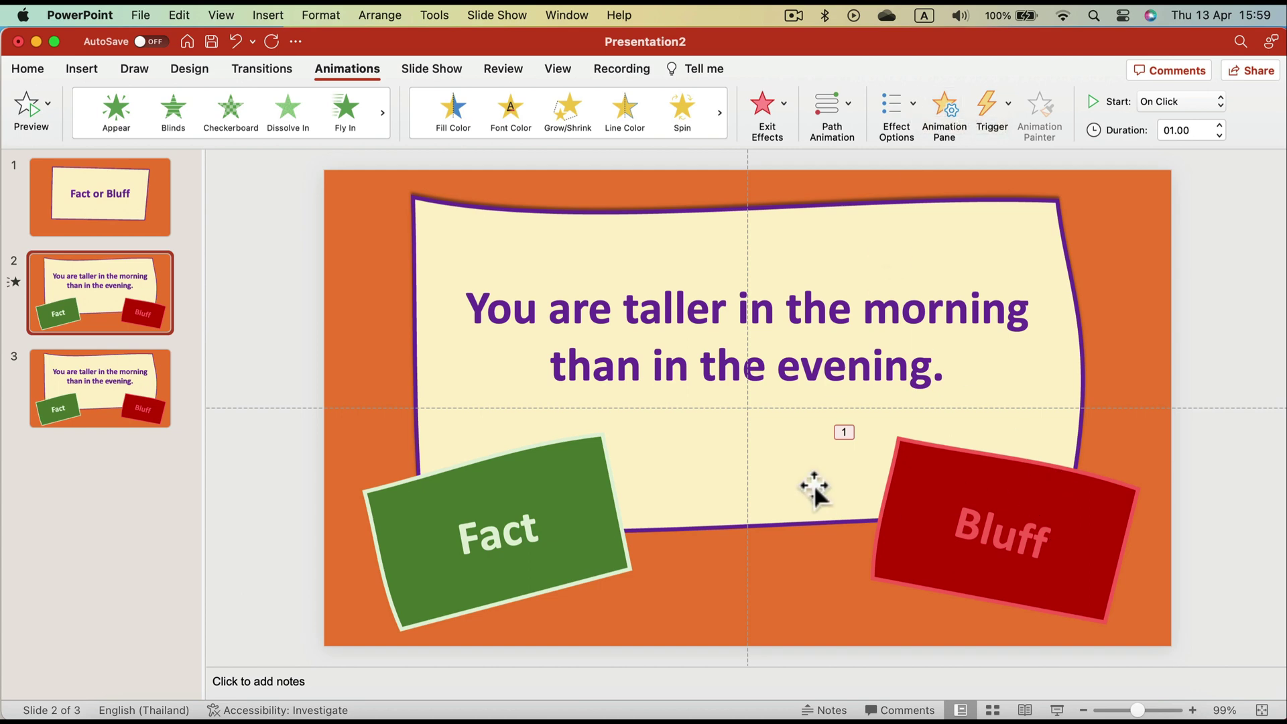
- Give the Fact card a Pulse emphasis animation
{"action": "left_click", "coordinate": [577, 476]}
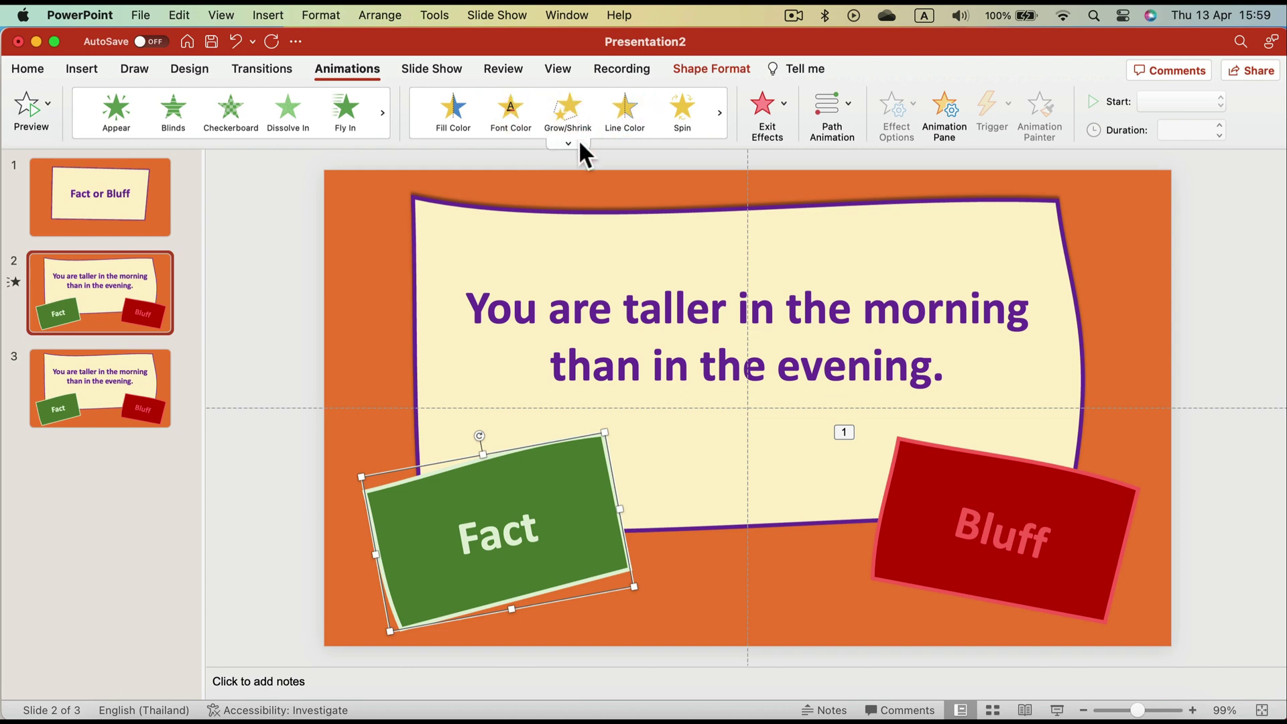
{"action": "left_click", "coordinate": [575, 142]}
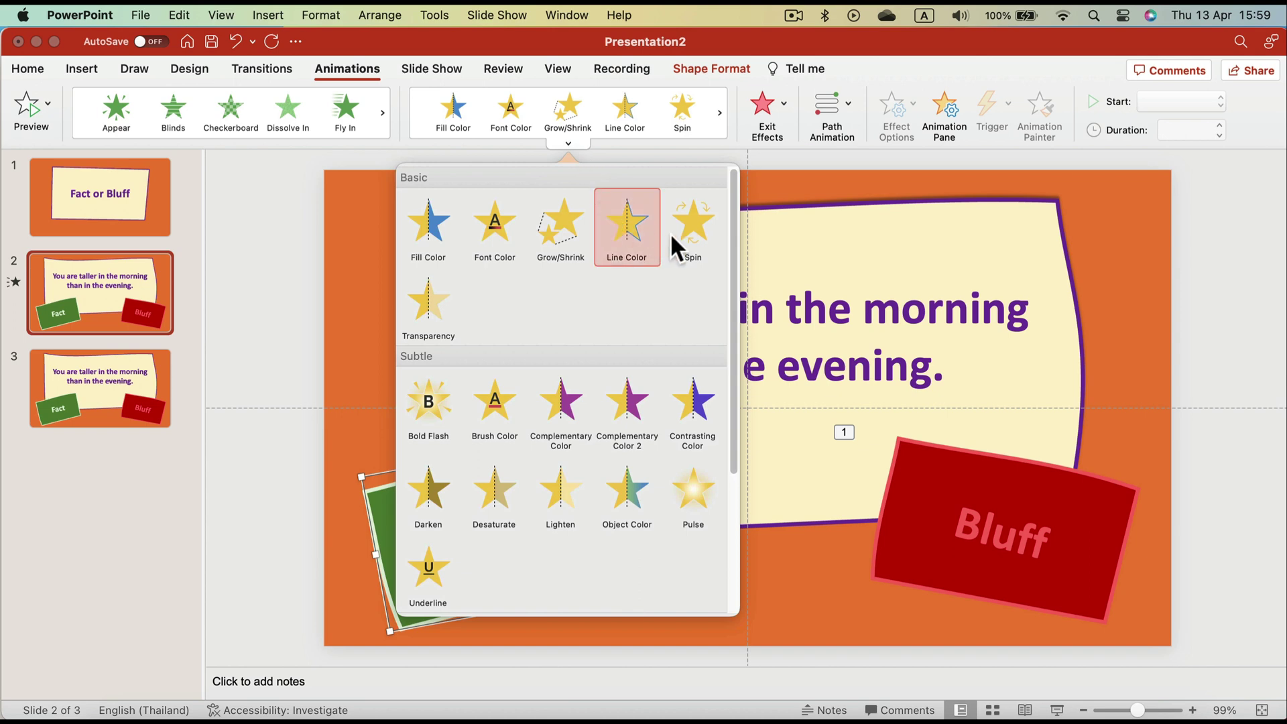
{"action": "left_click", "coordinate": [694, 496]}
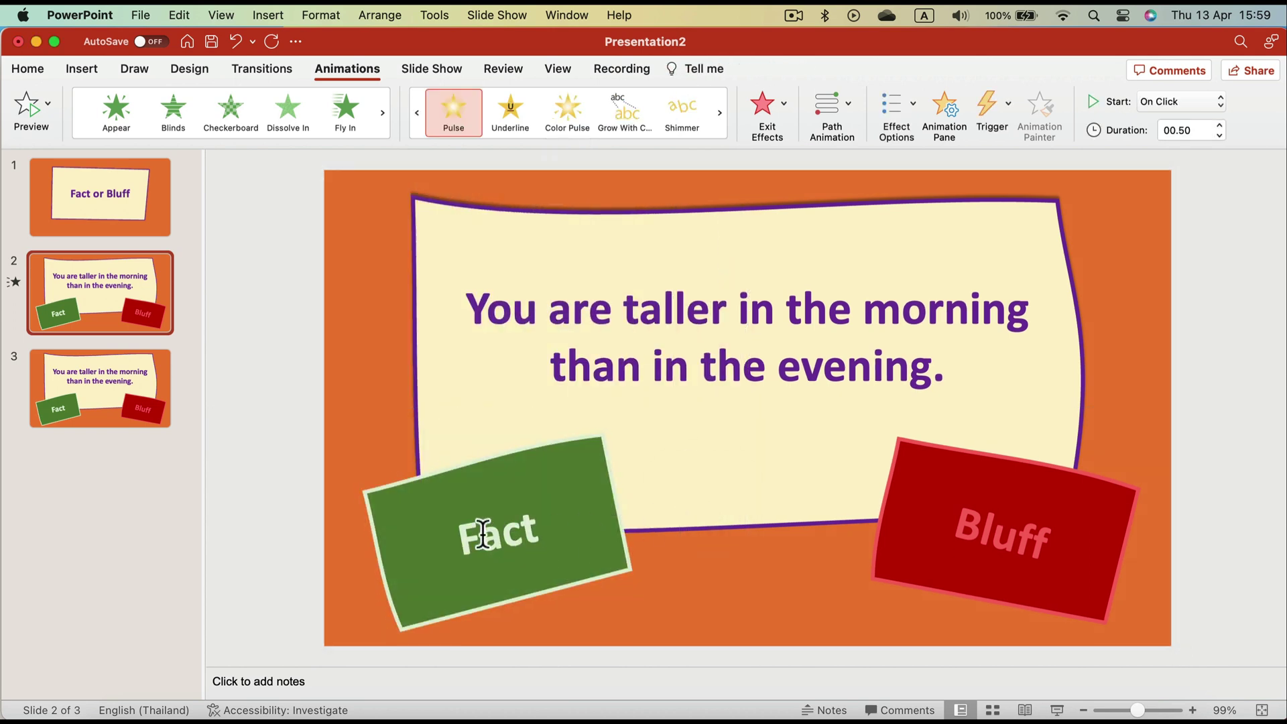
- In the Animation Pane, set Fact's Pulse to start After Previous
{"action": "left_click", "coordinate": [569, 471]}
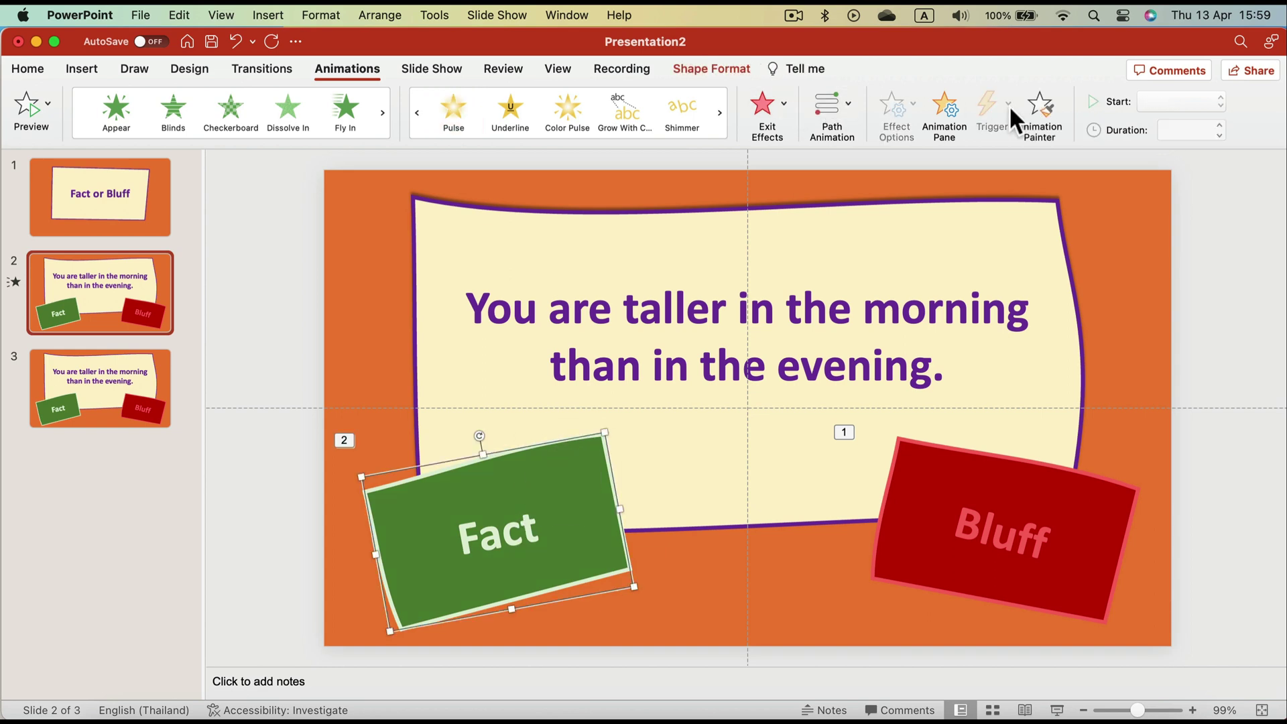
{"action": "left_click", "coordinate": [960, 107]}
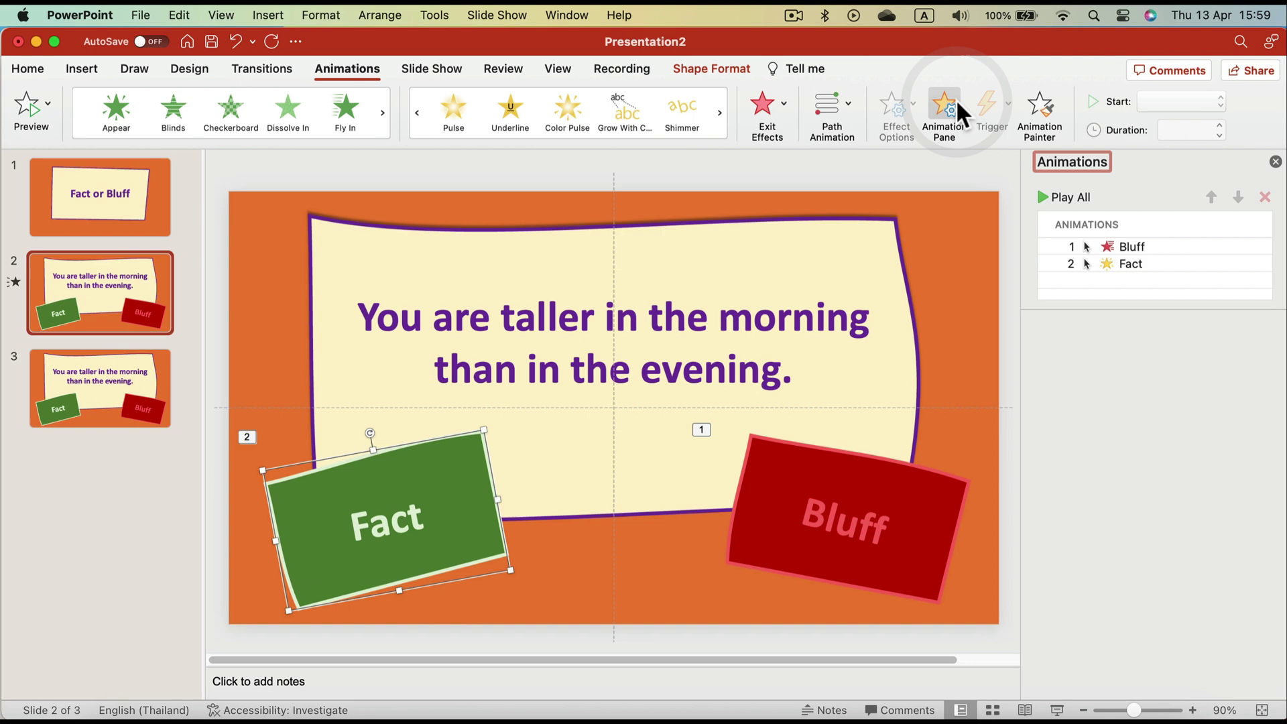
{"action": "left_click", "coordinate": [1154, 246]}
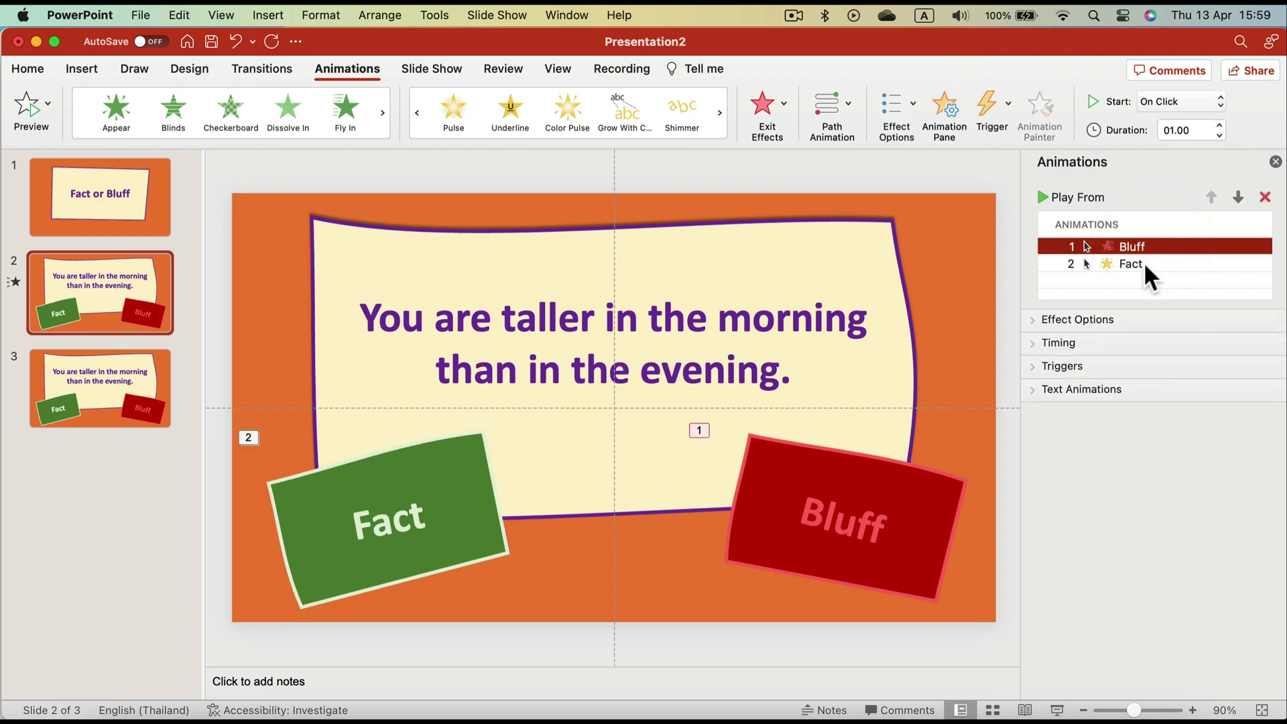
{"action": "left_click", "coordinate": [1143, 263]}
{"action": "left_click", "coordinate": [1159, 102]}
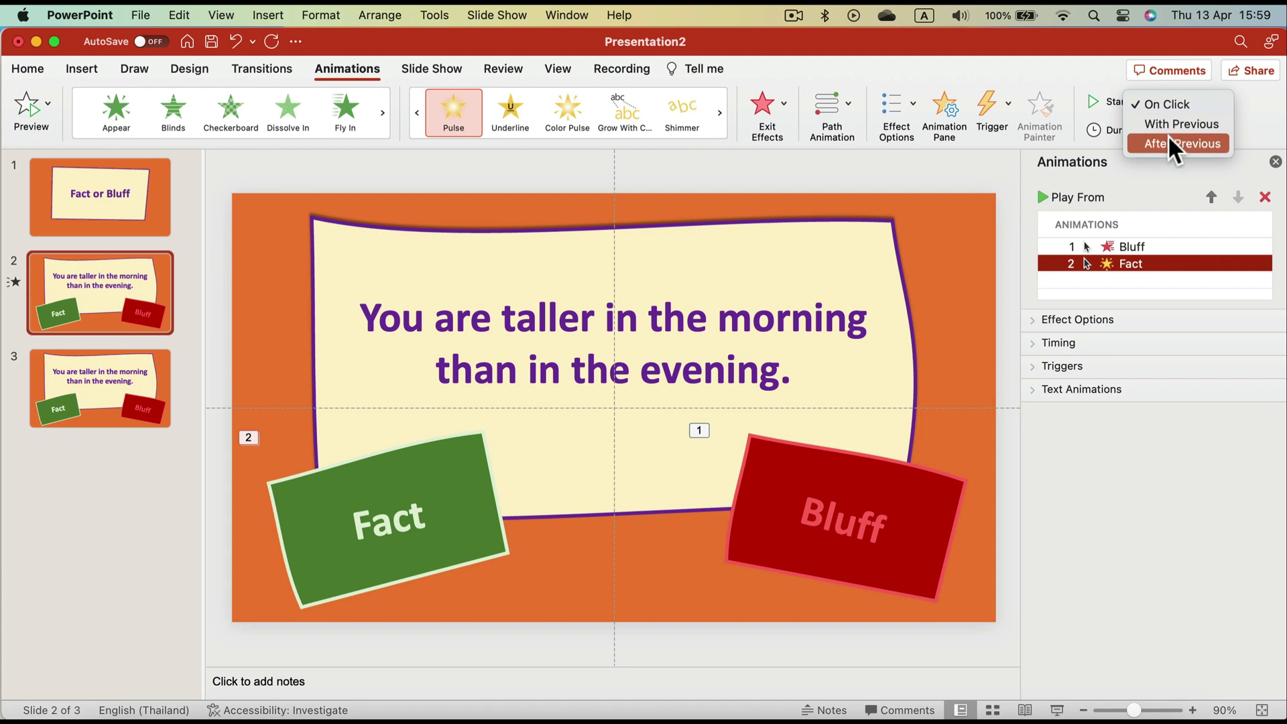
{"action": "left_click", "coordinate": [1168, 137]}
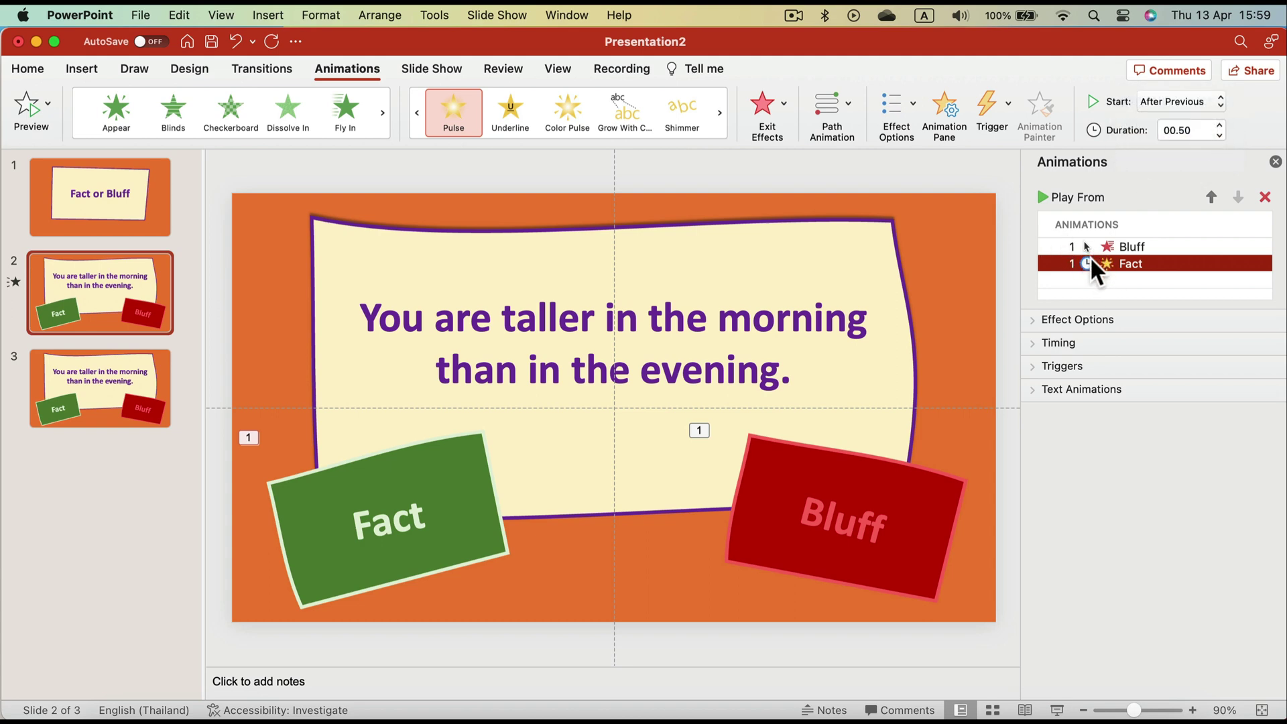
{"action": "left_click", "coordinate": [1274, 162]}
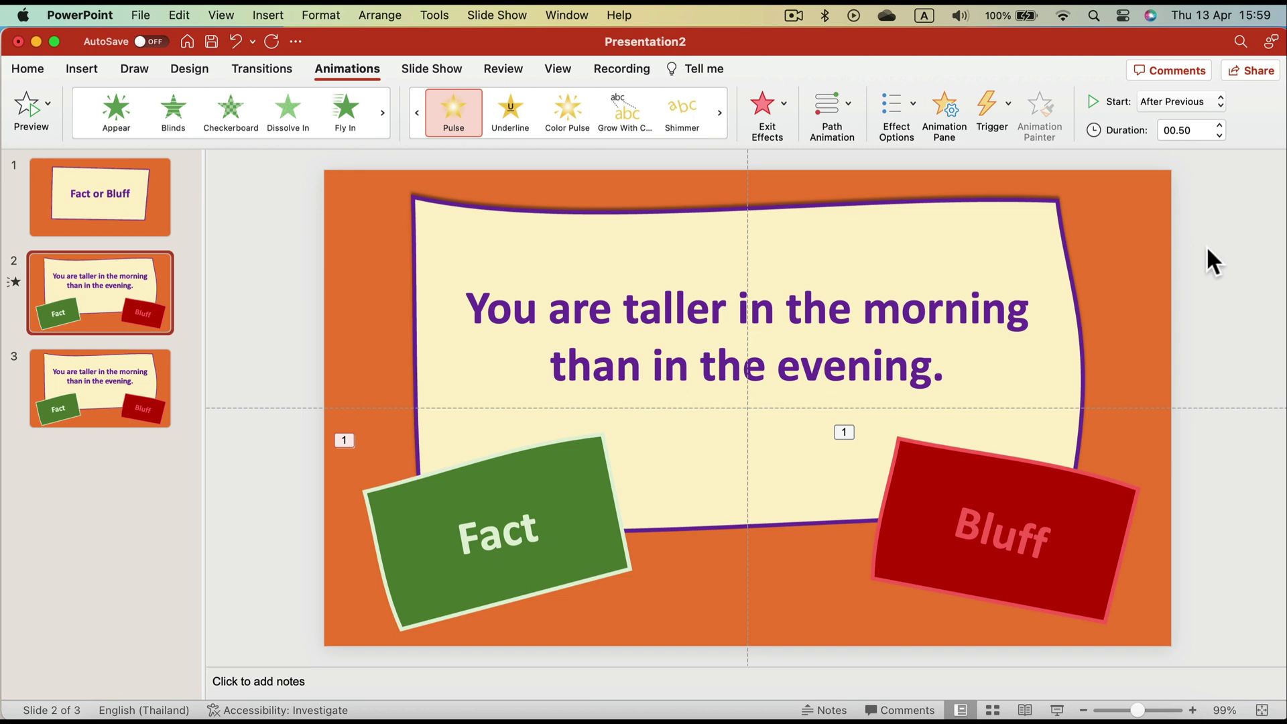
- Replace slide 3's statement with 'Oranges are always yellow or orange.', keeping the empty line
{"action": "left_click", "coordinate": [125, 359]}
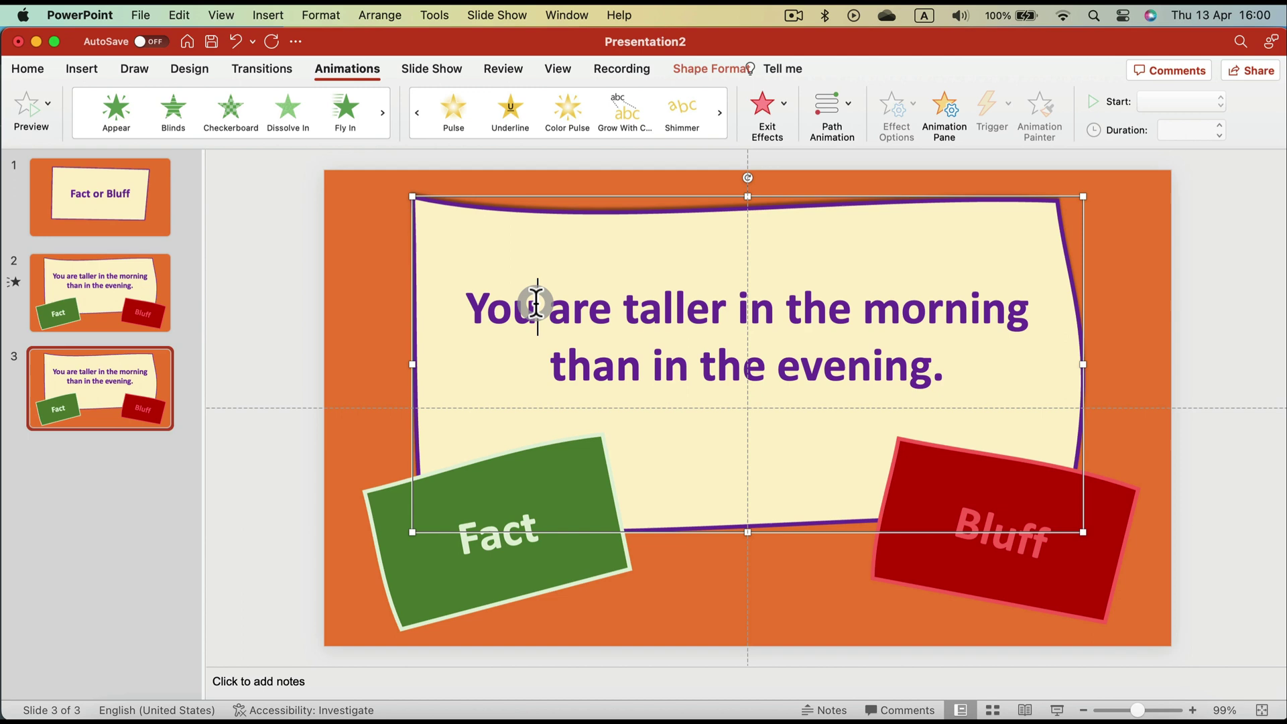
{"action": "key", "text": "super+a"}
{"action": "type", "text": "Oranges are always yellow or orange."}
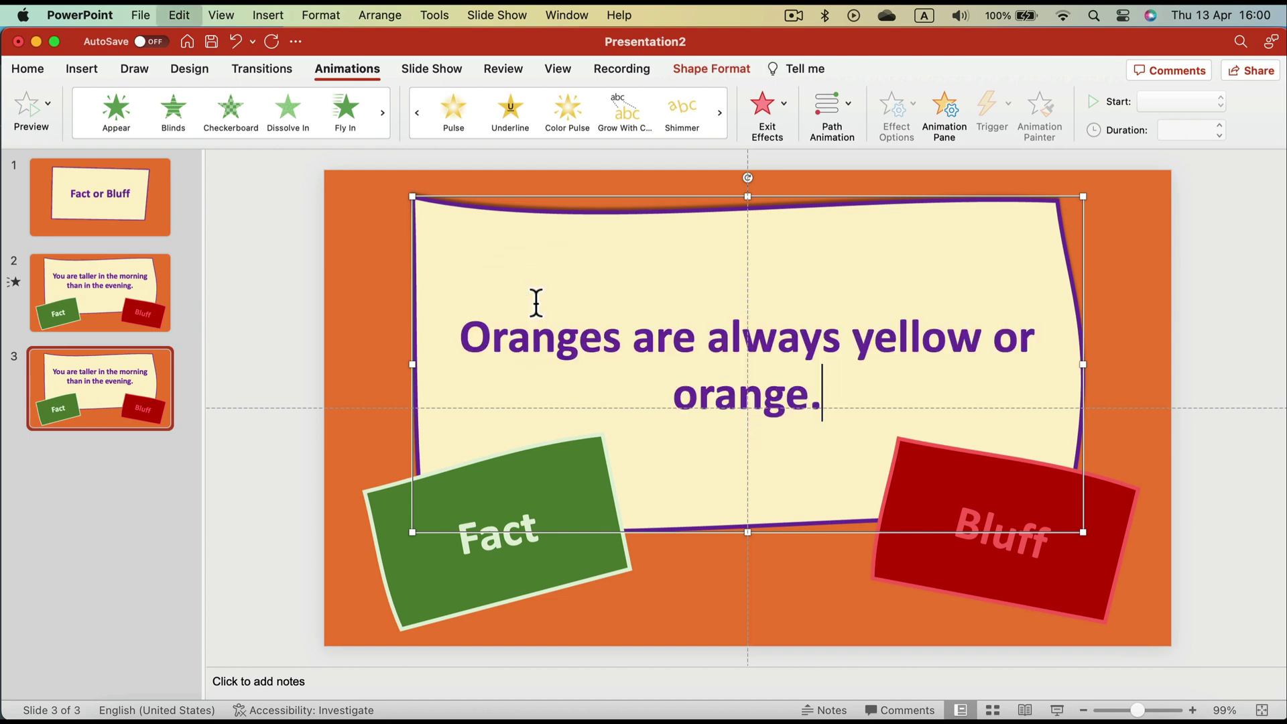
{"action": "key", "text": "Return"}
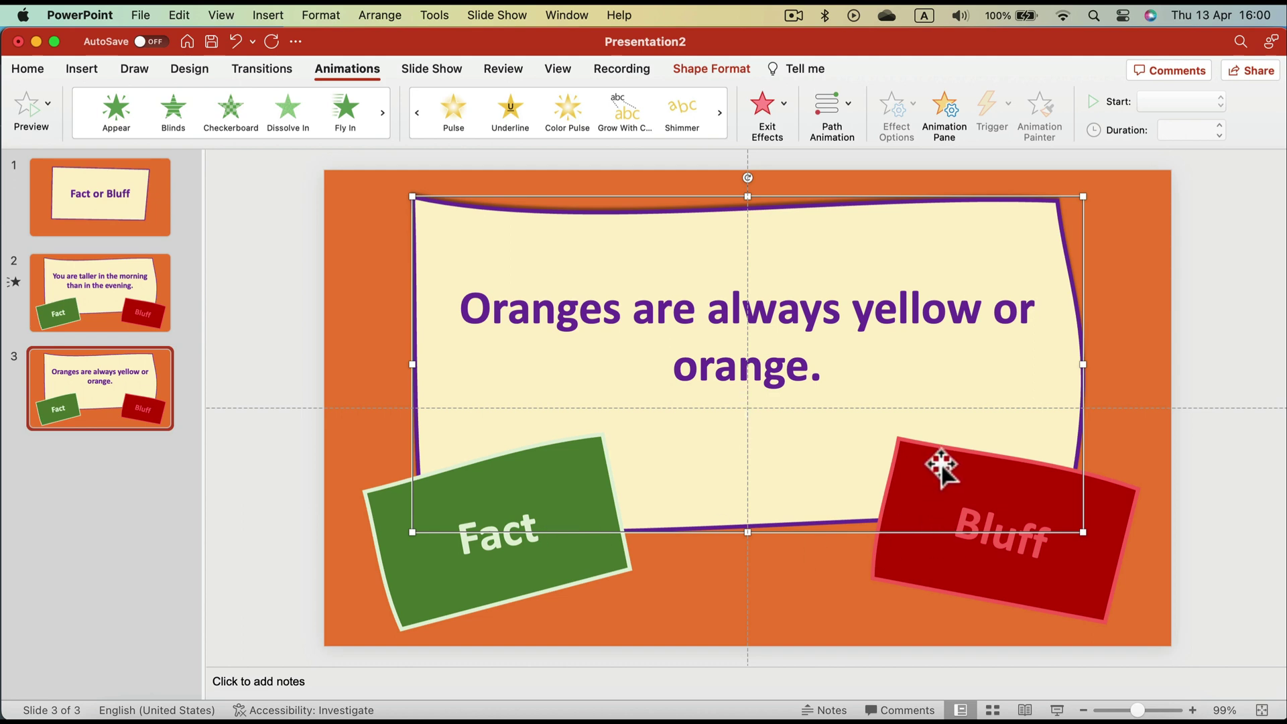
- Give slide 3's Fact box an exit animation
{"action": "left_click", "coordinate": [561, 480]}
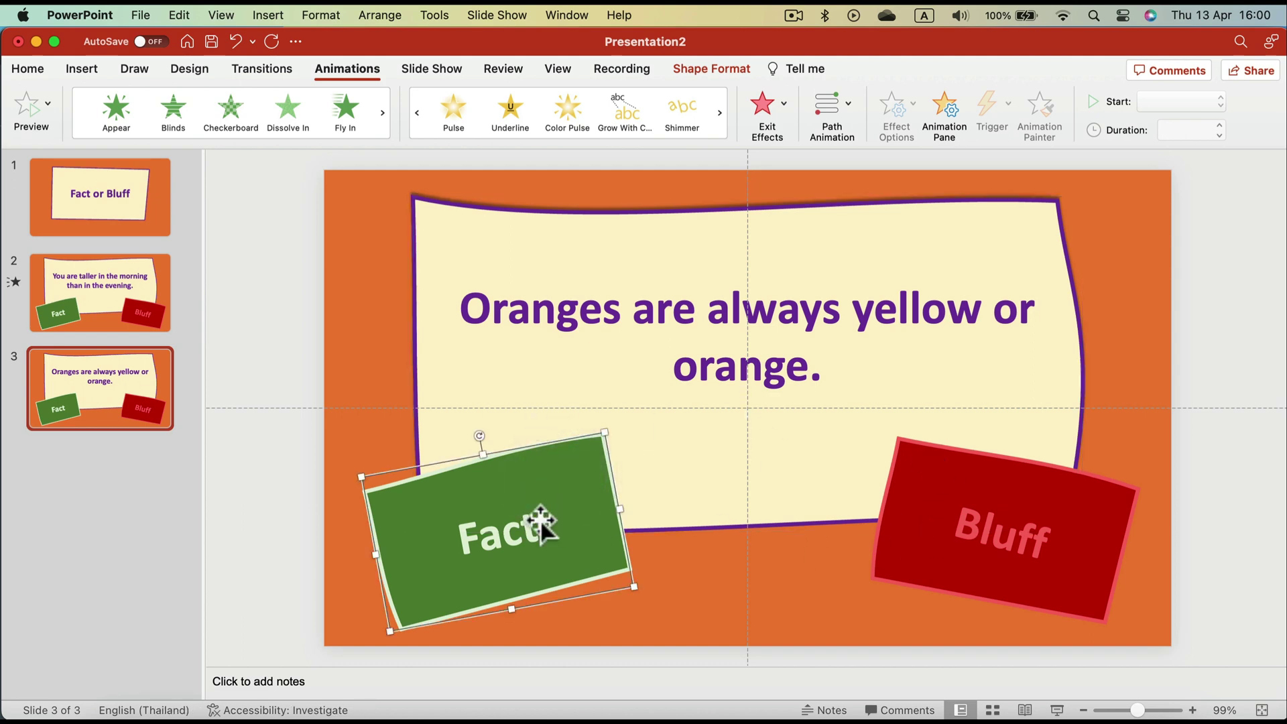
{"action": "left_click", "coordinate": [786, 105]}
{"action": "scroll", "coordinate": [1010, 400], "scroll_direction": "down", "scroll_amount": 3}
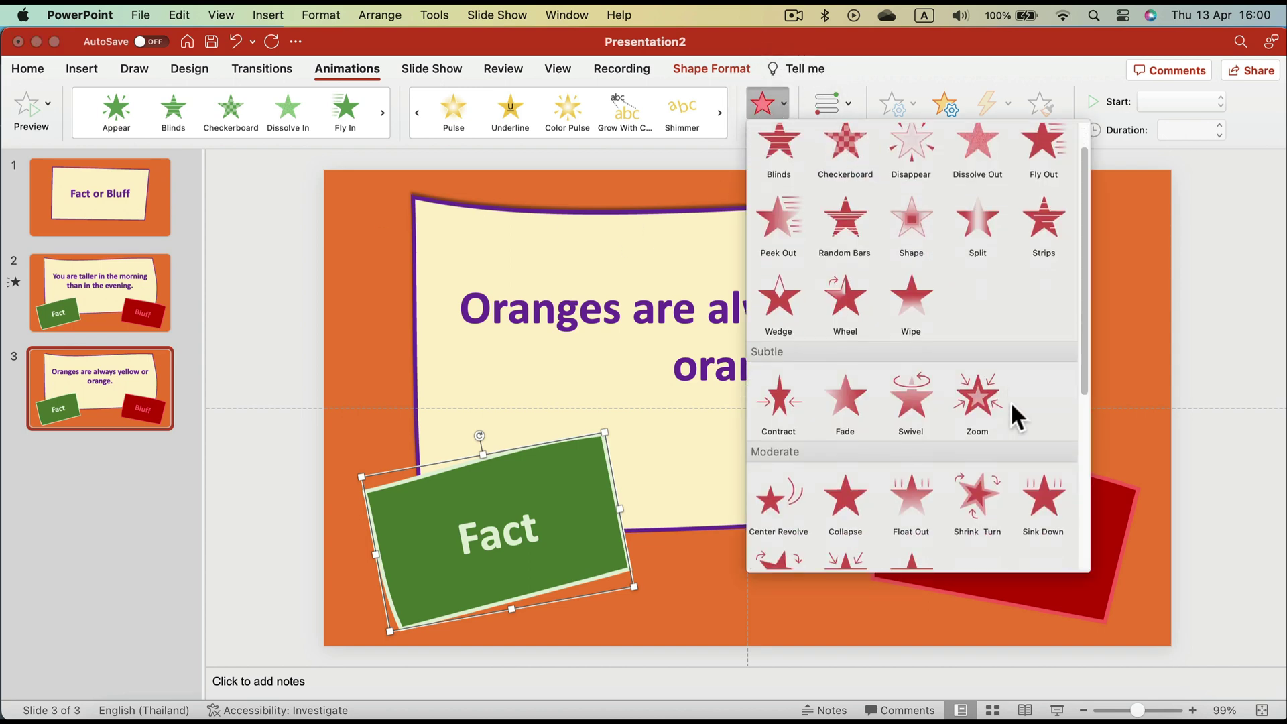
{"action": "left_click", "coordinate": [1047, 426]}
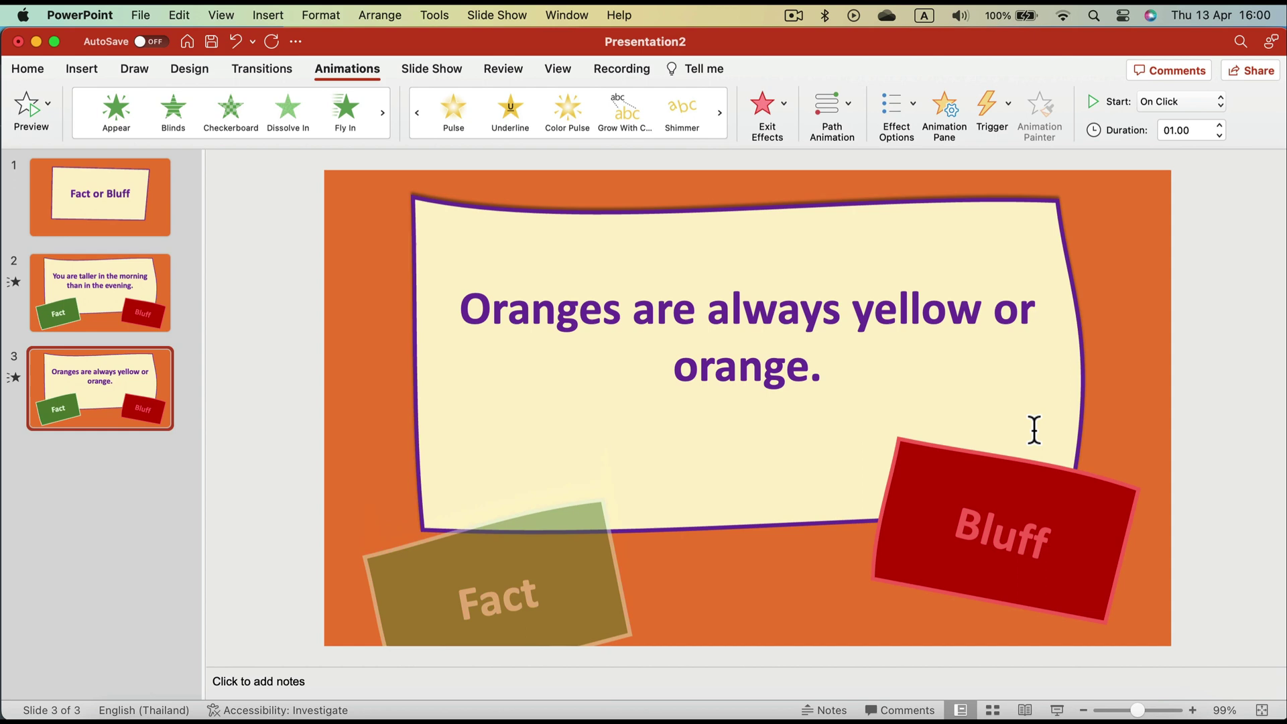
- Give the Bluff box a Pulse starting After Previous, then select slide 1
{"action": "left_click", "coordinate": [940, 471]}
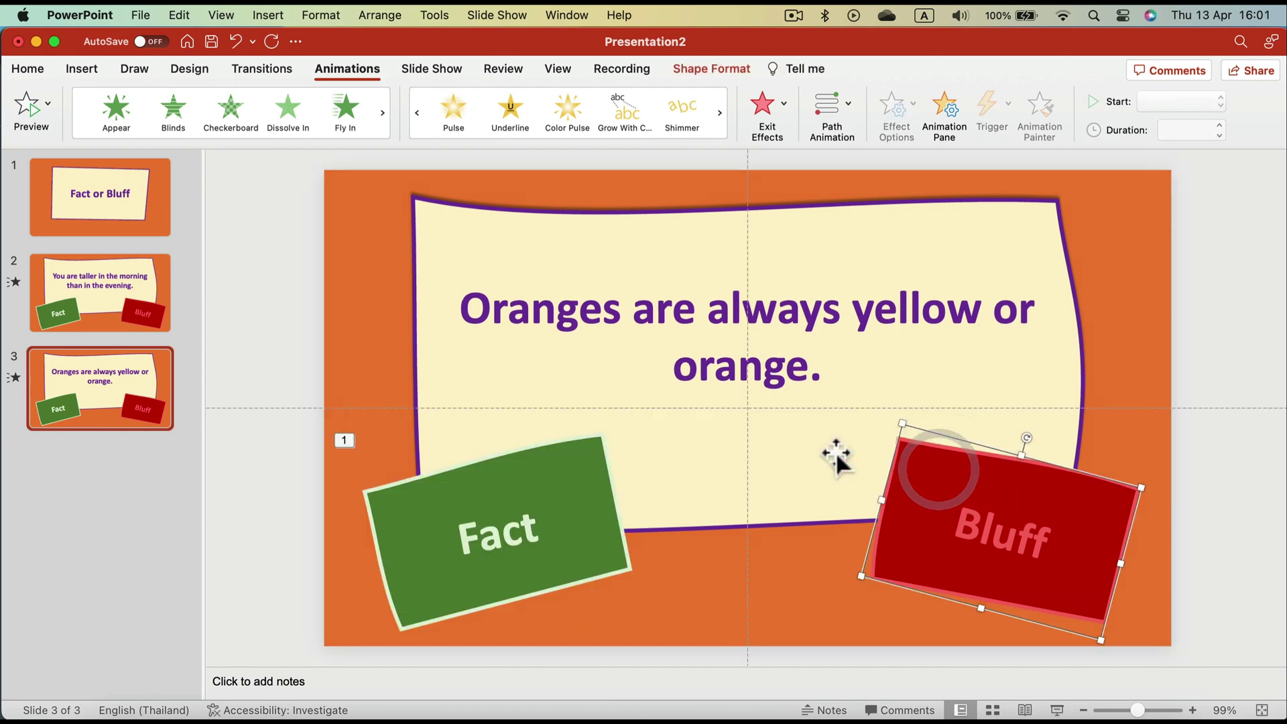
{"action": "left_click", "coordinate": [460, 103]}
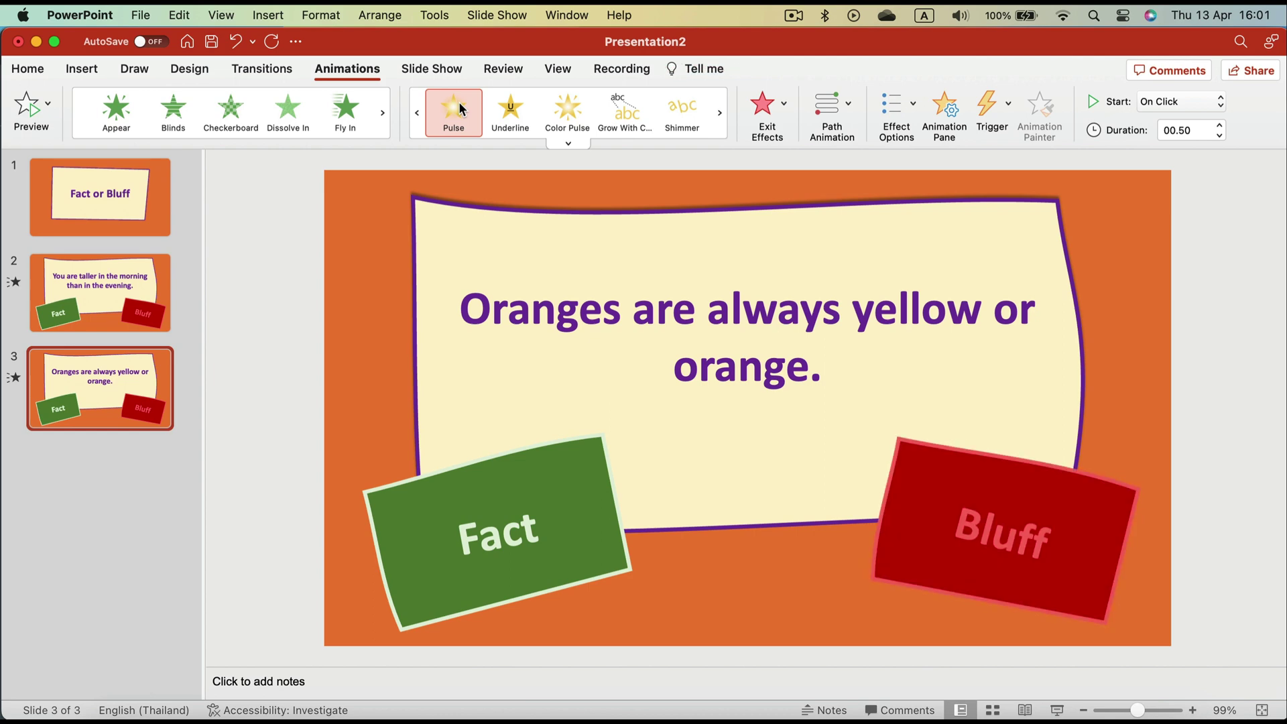
{"action": "left_click", "coordinate": [944, 107]}
{"action": "left_click", "coordinate": [1179, 102]}
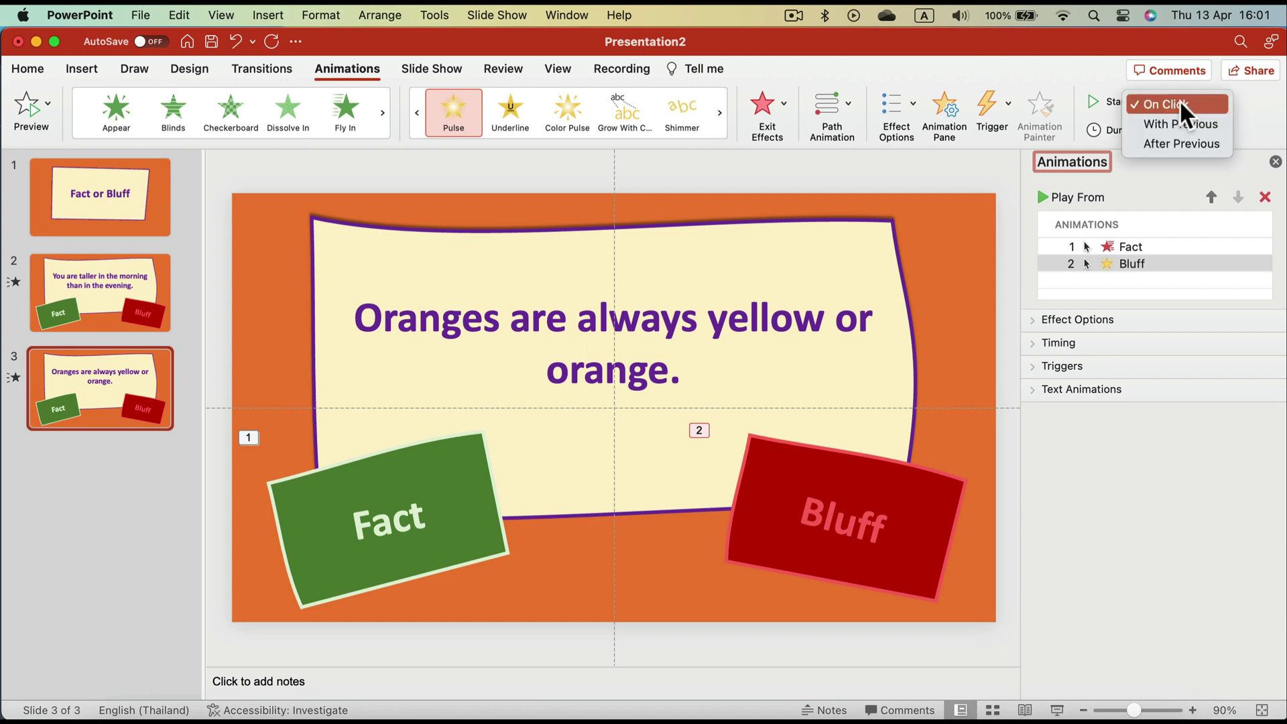
{"action": "left_click", "coordinate": [1196, 144]}
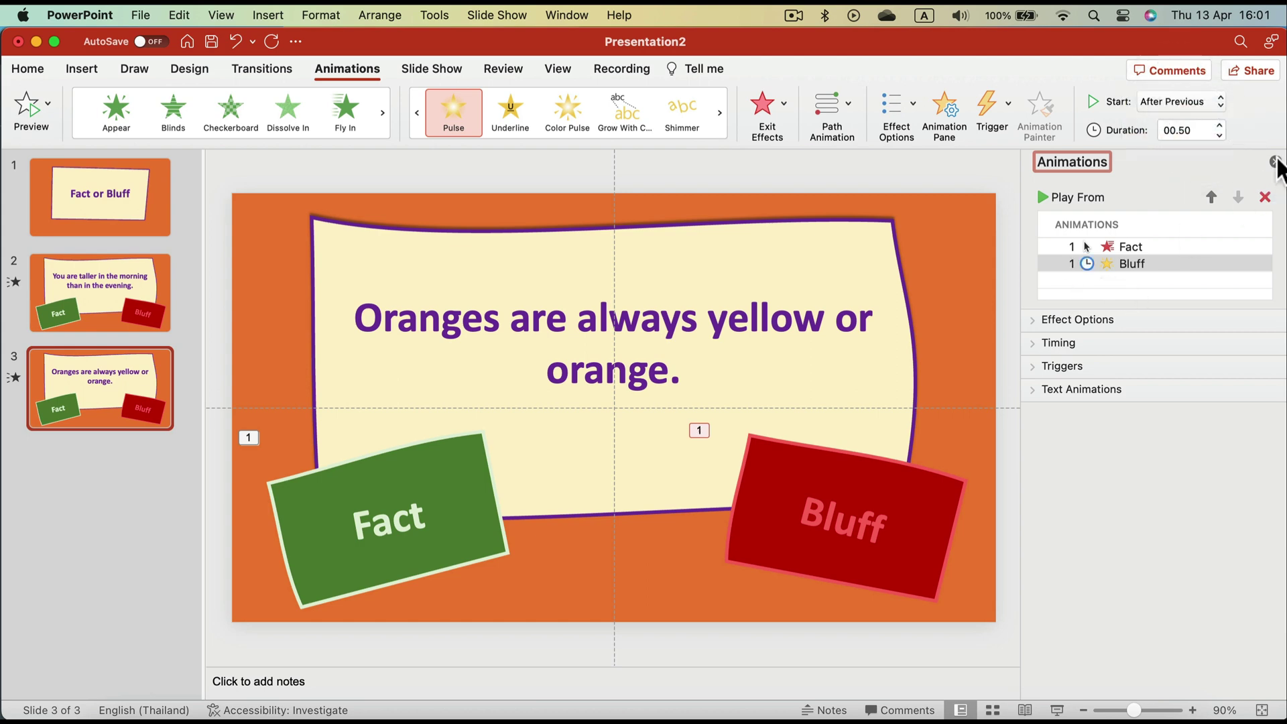
{"action": "left_click", "coordinate": [1274, 162]}
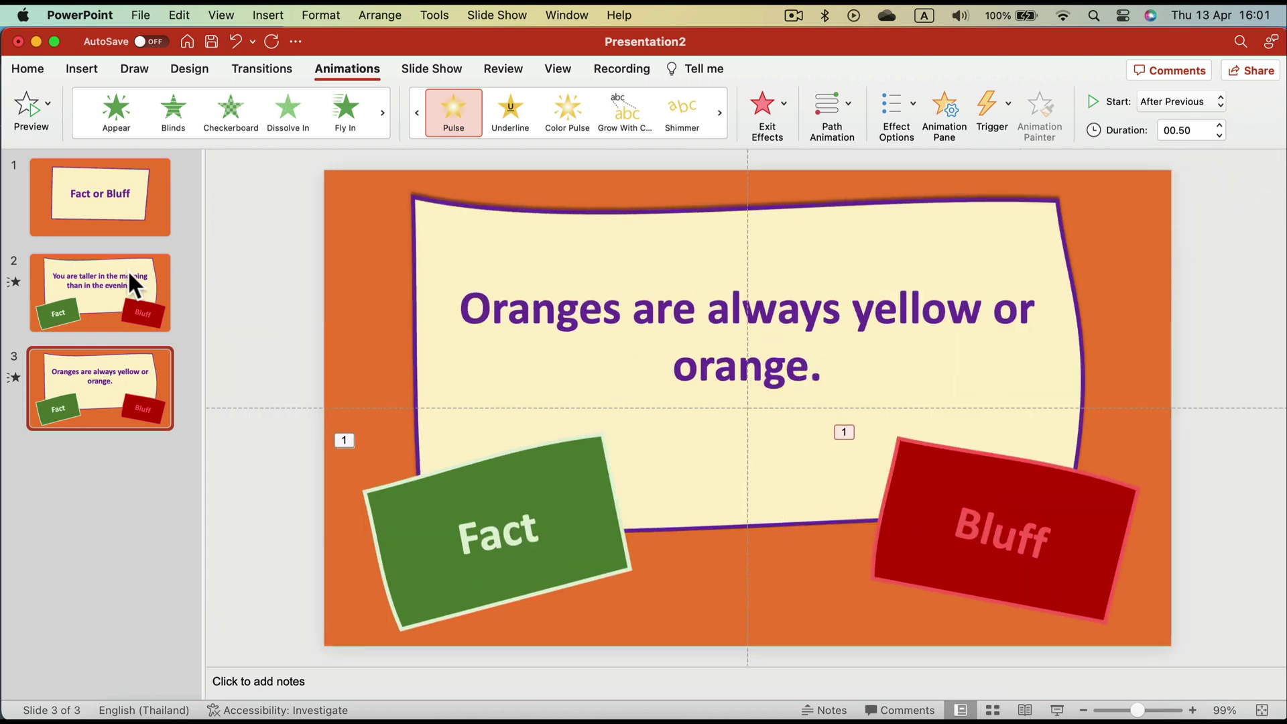
{"action": "left_click", "coordinate": [129, 180]}
- Apply the 0.75-second Uncover transition to all slides, then select slide 1's title card
{"action": "left_click", "coordinate": [268, 69]}
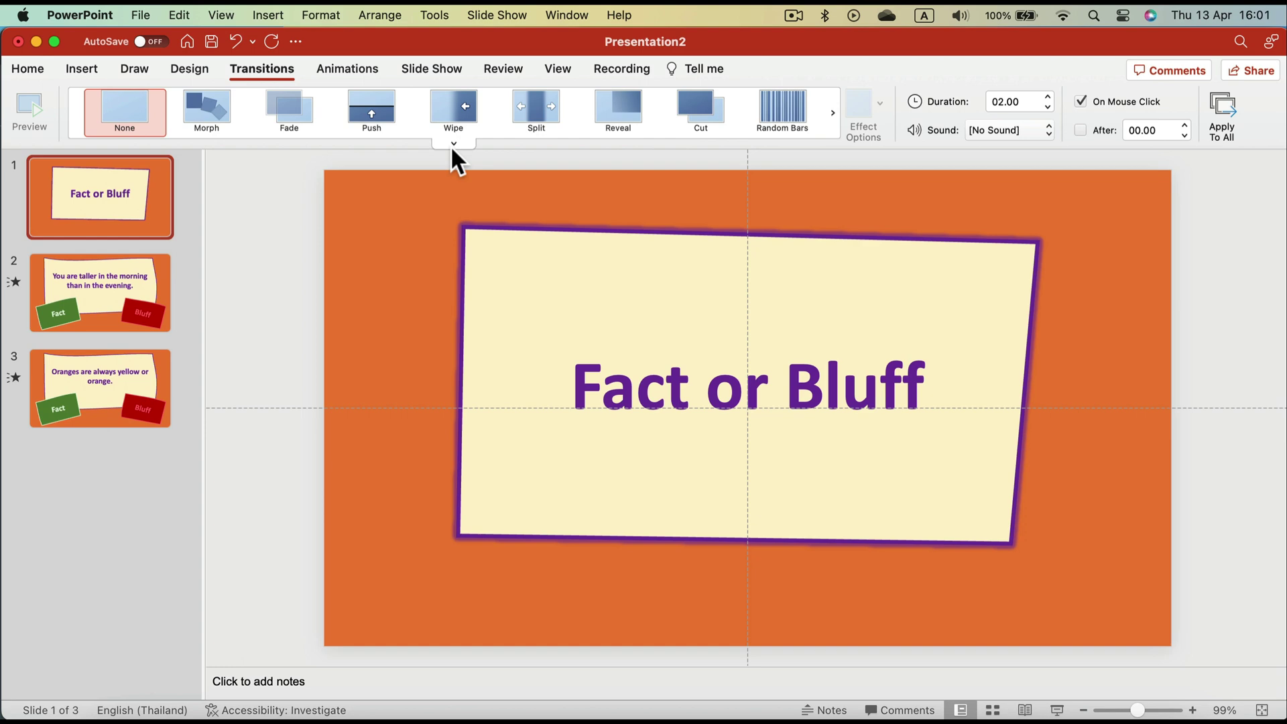
{"action": "left_click", "coordinate": [453, 143]}
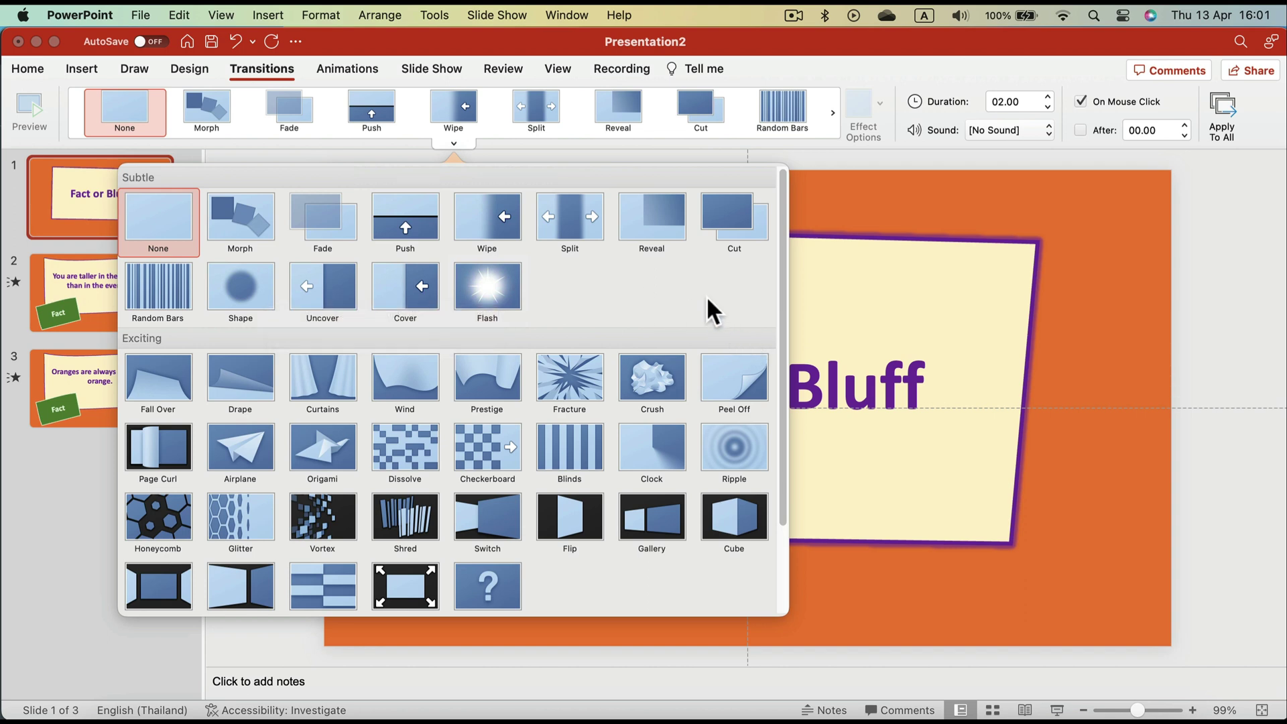
{"action": "scroll", "coordinate": [697, 296], "scroll_direction": "down", "scroll_amount": 3}
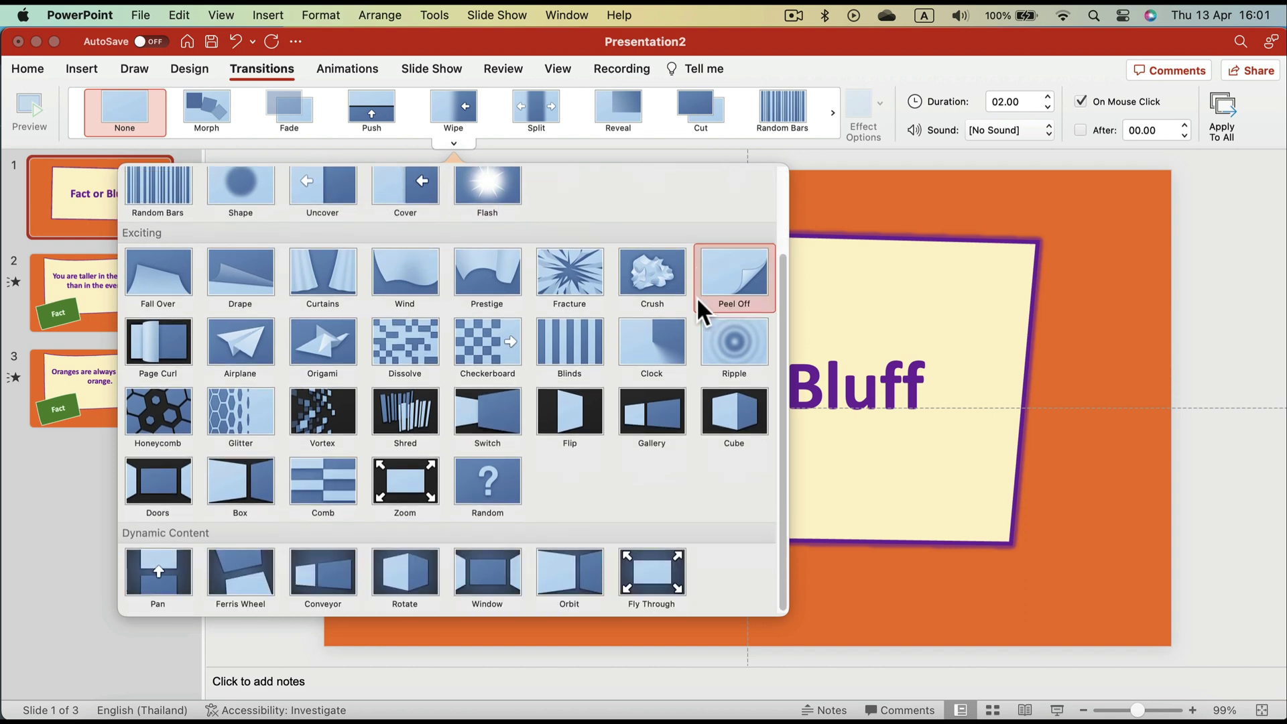
{"action": "scroll", "coordinate": [697, 300], "scroll_direction": "up", "scroll_amount": 3}
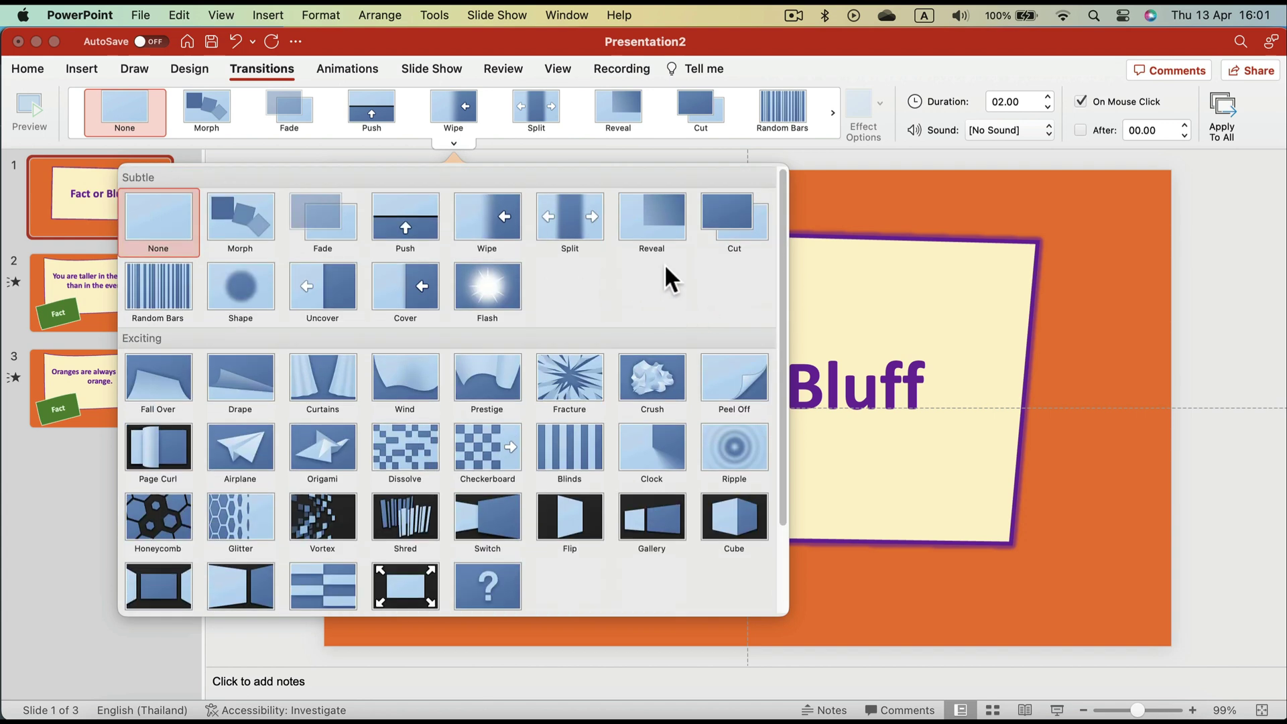
{"action": "left_click", "coordinate": [323, 282]}
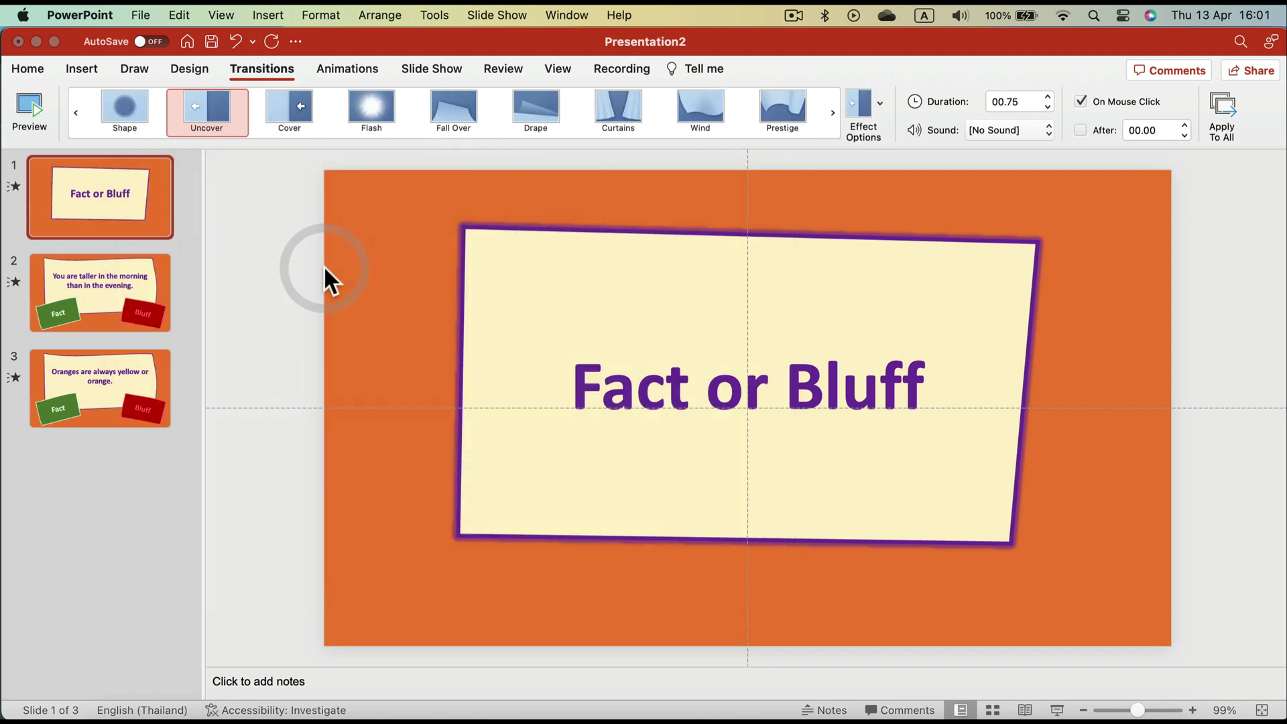
{"action": "left_click", "coordinate": [1222, 108]}
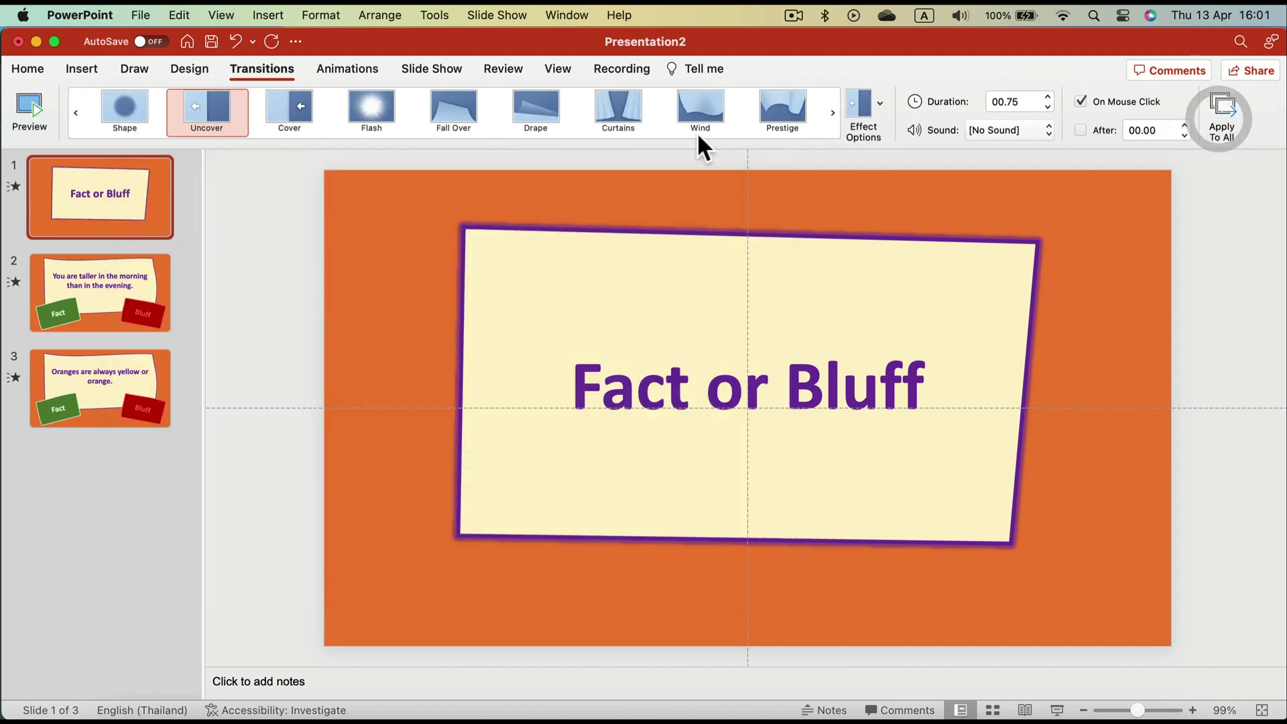
{"action": "left_click", "coordinate": [111, 193]}
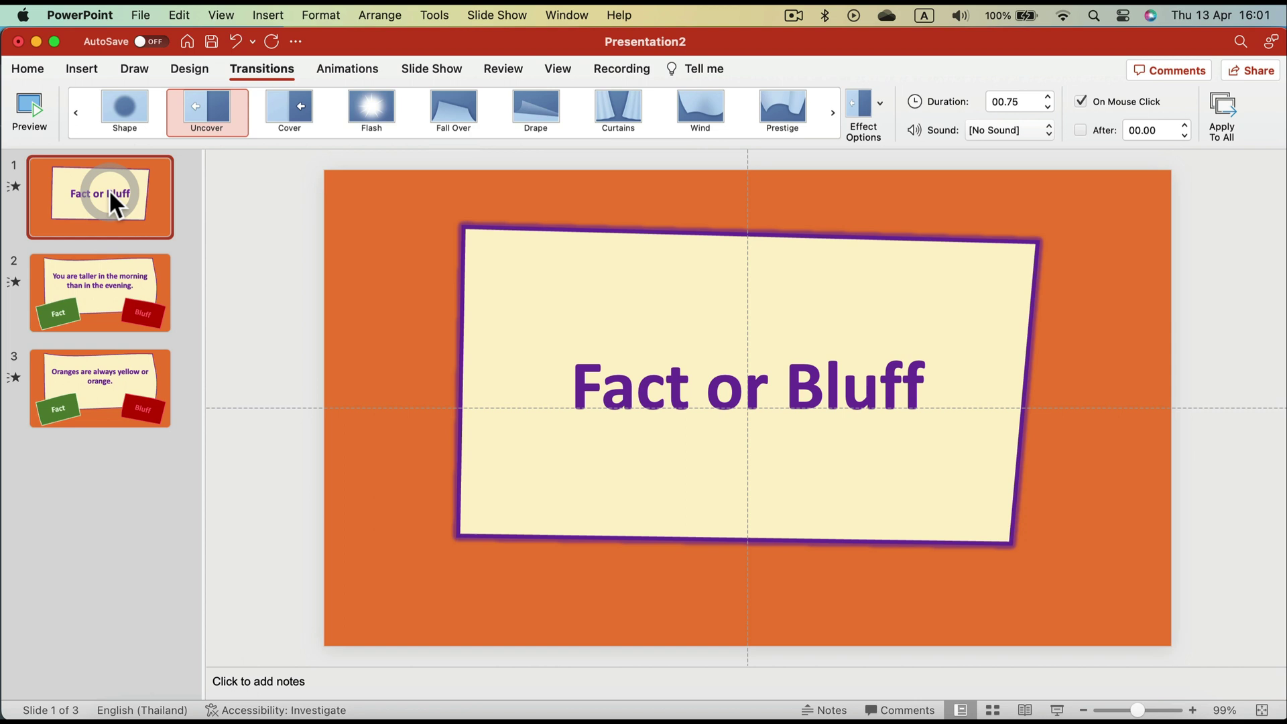
{"action": "left_click", "coordinate": [607, 260]}
- Shrink the Fact or Bluff title card to about 20.35 × 10.98 cm and recentre it
{"action": "left_click_drag", "start_coordinate": [1036, 221], "coordinate": [963, 264]}
{"action": "left_click_drag", "start_coordinate": [922, 348], "coordinate": [958, 343]}
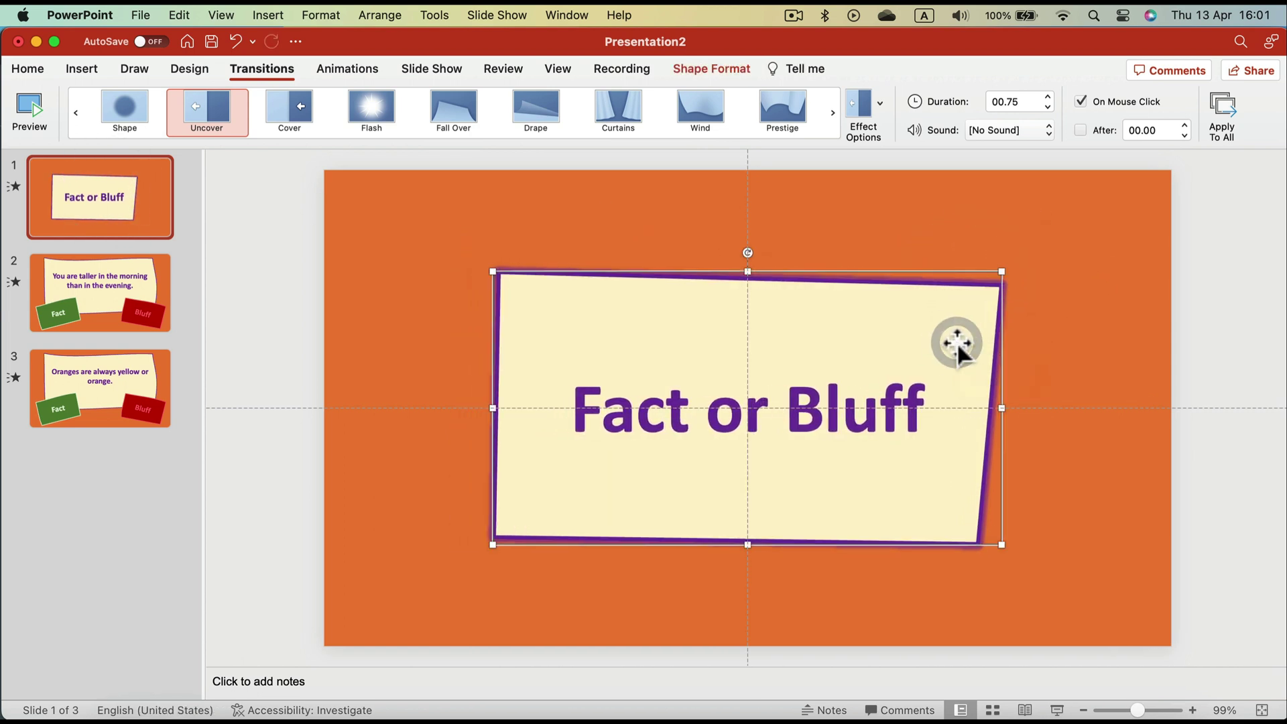